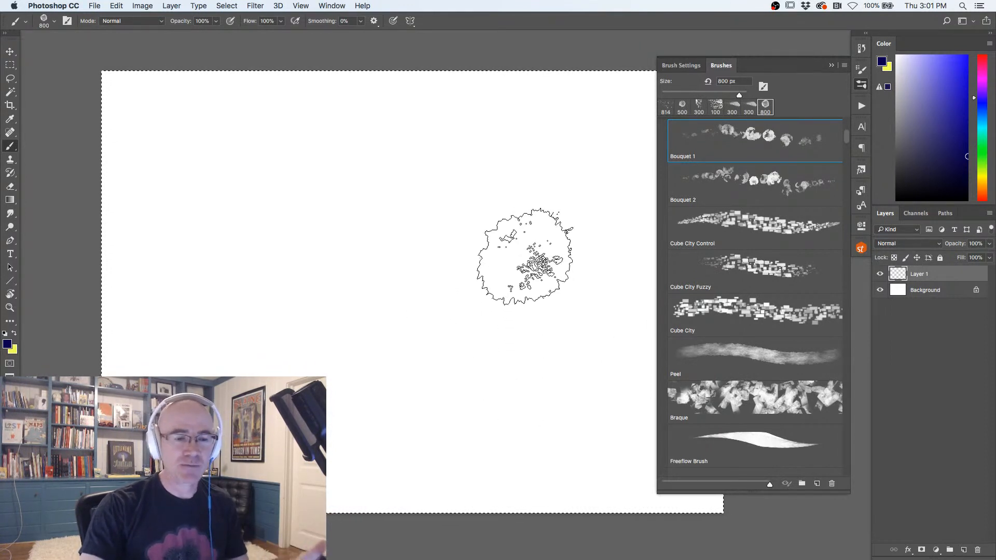
Paint pink and then yellow Bouquet 1 strokes at 800 px across the canvas on Layer 1.
{"action": "left_click", "coordinate": [980, 66]}
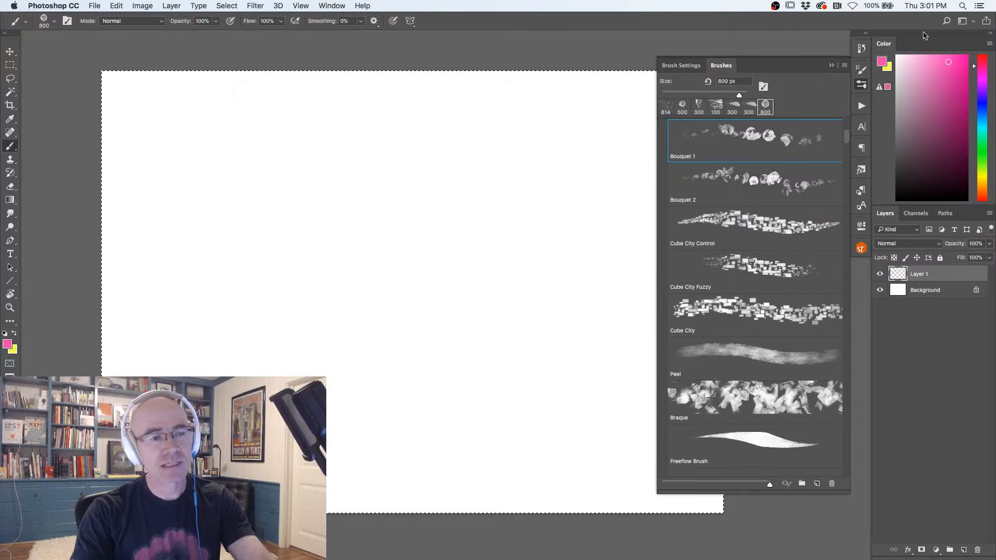
{"action": "mouse_move", "coordinate": [433, 344]}
{"action": "left_mouse_down"}
{"action": "mouse_move", "coordinate": [465, 251]}
{"action": "mouse_move", "coordinate": [389, 367]}
{"action": "mouse_move", "coordinate": [226, 298]}
{"action": "mouse_move", "coordinate": [240, 160]}
{"action": "mouse_move", "coordinate": [529, 378]}
{"action": "mouse_move", "coordinate": [423, 173]}
{"action": "mouse_move", "coordinate": [226, 143]}
{"action": "mouse_move", "coordinate": [266, 379]}
{"action": "mouse_move", "coordinate": [201, 196]}
{"action": "mouse_move", "coordinate": [249, 296]}
{"action": "mouse_move", "coordinate": [212, 319]}
{"action": "mouse_move", "coordinate": [351, 345]}
{"action": "mouse_move", "coordinate": [400, 222]}
{"action": "mouse_move", "coordinate": [538, 244]}
{"action": "mouse_move", "coordinate": [508, 155]}
{"action": "mouse_move", "coordinate": [356, 316]}
{"action": "mouse_move", "coordinate": [291, 431]}
{"action": "mouse_move", "coordinate": [456, 379]}
{"action": "mouse_move", "coordinate": [589, 260]}
{"action": "mouse_move", "coordinate": [189, 289]}
{"action": "mouse_move", "coordinate": [589, 256]}
{"action": "left_mouse_up"}
{"action": "left_click", "coordinate": [982, 178]}
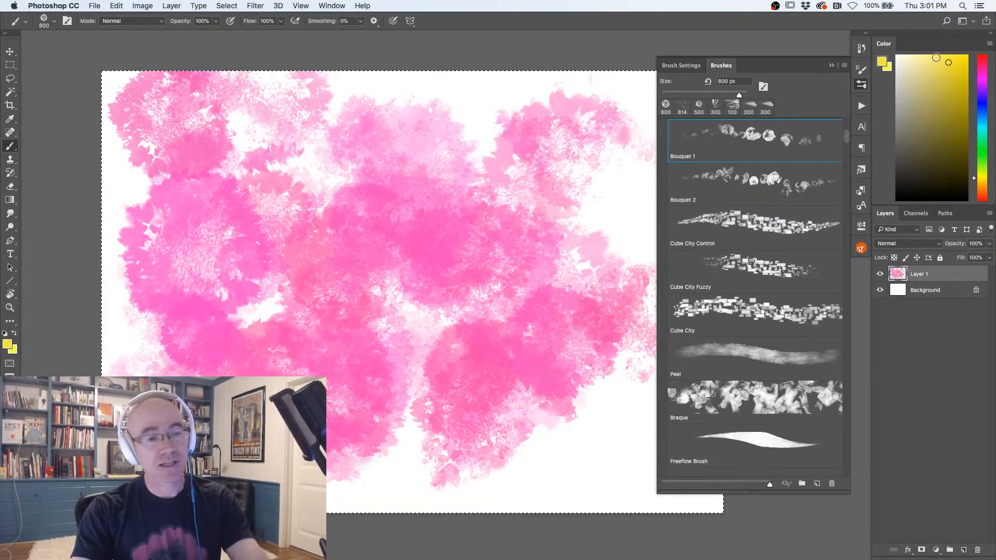
{"action": "mouse_move", "coordinate": [412, 322]}
{"action": "left_mouse_down"}
{"action": "mouse_move", "coordinate": [314, 193]}
{"action": "mouse_move", "coordinate": [368, 189]}
{"action": "mouse_move", "coordinate": [428, 361]}
{"action": "mouse_move", "coordinate": [338, 398]}
{"action": "mouse_move", "coordinate": [361, 443]}
{"action": "mouse_move", "coordinate": [408, 352]}
{"action": "mouse_move", "coordinate": [466, 294]}
{"action": "mouse_move", "coordinate": [269, 332]}
{"action": "mouse_move", "coordinate": [194, 281]}
{"action": "mouse_move", "coordinate": [257, 246]}
{"action": "mouse_move", "coordinate": [157, 177]}
{"action": "mouse_move", "coordinate": [228, 313]}
{"action": "mouse_move", "coordinate": [206, 329]}
{"action": "mouse_move", "coordinate": [251, 179]}
{"action": "mouse_move", "coordinate": [166, 145]}
{"action": "mouse_move", "coordinate": [289, 125]}
{"action": "mouse_move", "coordinate": [426, 279]}
{"action": "mouse_move", "coordinate": [500, 205]}
{"action": "mouse_move", "coordinate": [564, 260]}
{"action": "mouse_move", "coordinate": [564, 347]}
{"action": "mouse_move", "coordinate": [535, 308]}
{"action": "mouse_move", "coordinate": [556, 256]}
{"action": "mouse_move", "coordinate": [423, 114]}
{"action": "mouse_move", "coordinate": [357, 140]}
{"action": "left_mouse_up"}
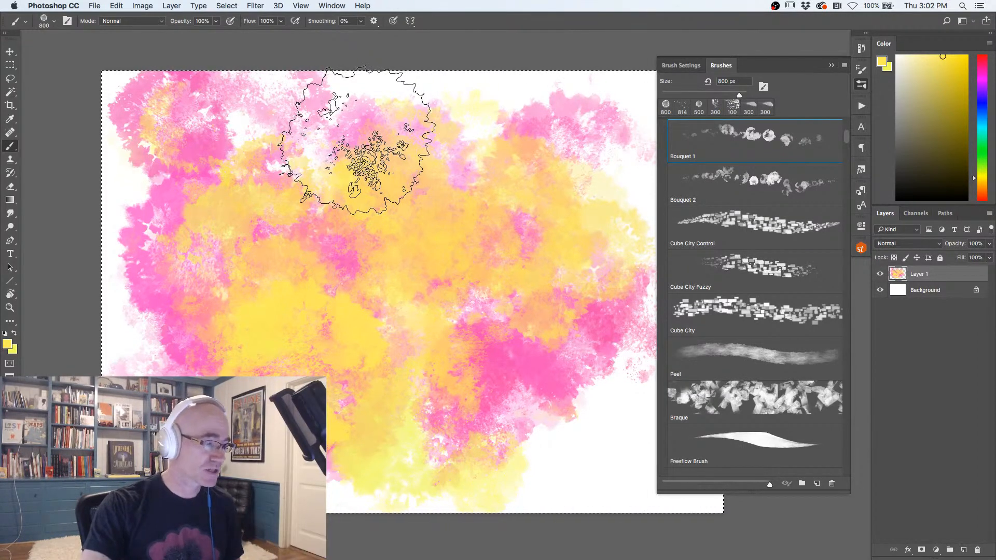
{"action": "mouse_move", "coordinate": [357, 141]}
{"action": "left_mouse_down"}
{"action": "mouse_move", "coordinate": [298, 384]}
{"action": "mouse_move", "coordinate": [243, 431]}
{"action": "mouse_move", "coordinate": [126, 408]}
{"action": "mouse_move", "coordinate": [288, 253]}
{"action": "mouse_move", "coordinate": [468, 383]}
{"action": "mouse_move", "coordinate": [320, 196]}
{"action": "mouse_move", "coordinate": [468, 140]}
{"action": "mouse_move", "coordinate": [543, 321]}
{"action": "mouse_move", "coordinate": [507, 283]}
{"action": "mouse_move", "coordinate": [445, 300]}
{"action": "left_mouse_up"}
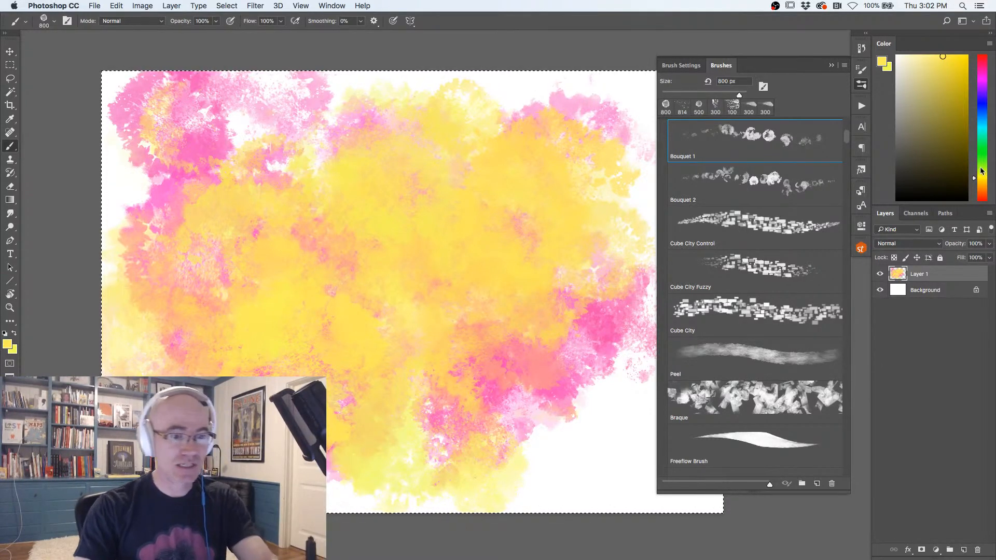
Paint cyan Bouquet 1 strokes over the pink and yellow texture, then clear Layer 1.
{"action": "left_click_drag", "start_coordinate": [981, 175], "coordinate": [980, 126]}
{"action": "mouse_move", "coordinate": [501, 256]}
{"action": "left_mouse_down"}
{"action": "mouse_move", "coordinate": [356, 289]}
{"action": "mouse_move", "coordinate": [356, 396]}
{"action": "mouse_move", "coordinate": [211, 222]}
{"action": "mouse_move", "coordinate": [431, 125]}
{"action": "left_mouse_up"}
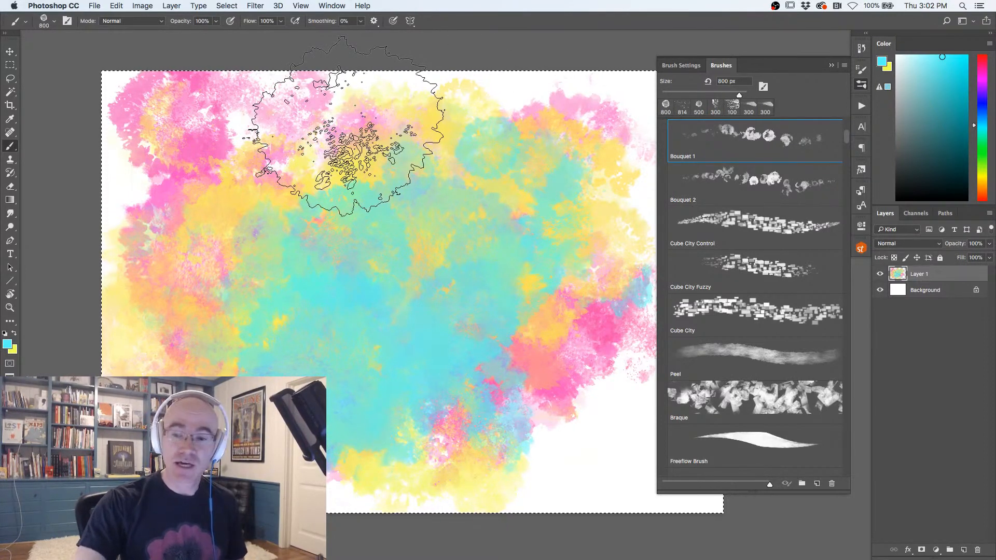
{"action": "key", "text": "Delete"}
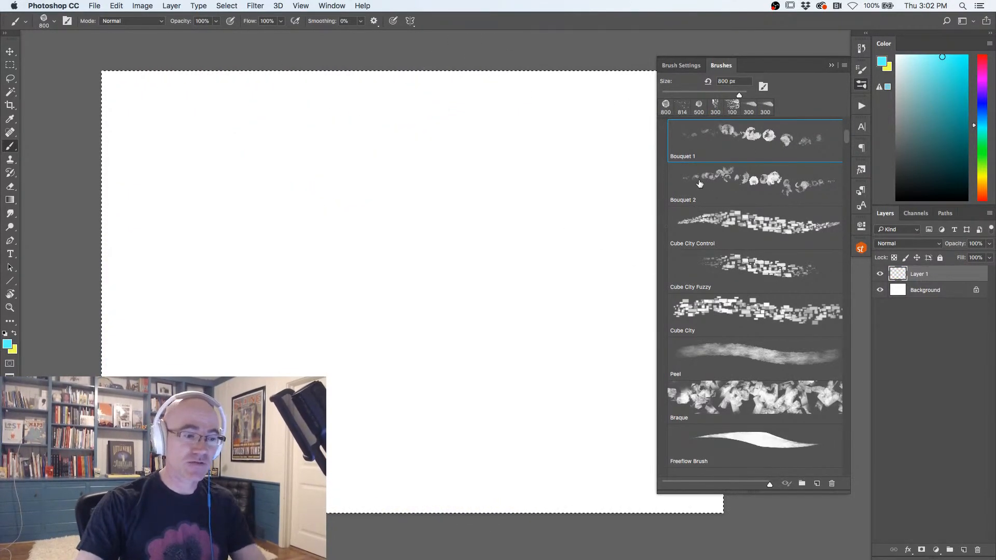
Cover the canvas with cyan and then deep blue Bouquet 2 strokes at 900 px, and clear the layer.
{"action": "mouse_move", "coordinate": [496, 332]}
{"action": "left_mouse_down"}
{"action": "mouse_move", "coordinate": [292, 180]}
{"action": "mouse_move", "coordinate": [223, 329]}
{"action": "mouse_move", "coordinate": [216, 178]}
{"action": "mouse_move", "coordinate": [356, 146]}
{"action": "mouse_move", "coordinate": [533, 365]}
{"action": "mouse_move", "coordinate": [493, 427]}
{"action": "mouse_move", "coordinate": [478, 289]}
{"action": "mouse_move", "coordinate": [649, 218]}
{"action": "left_mouse_up"}
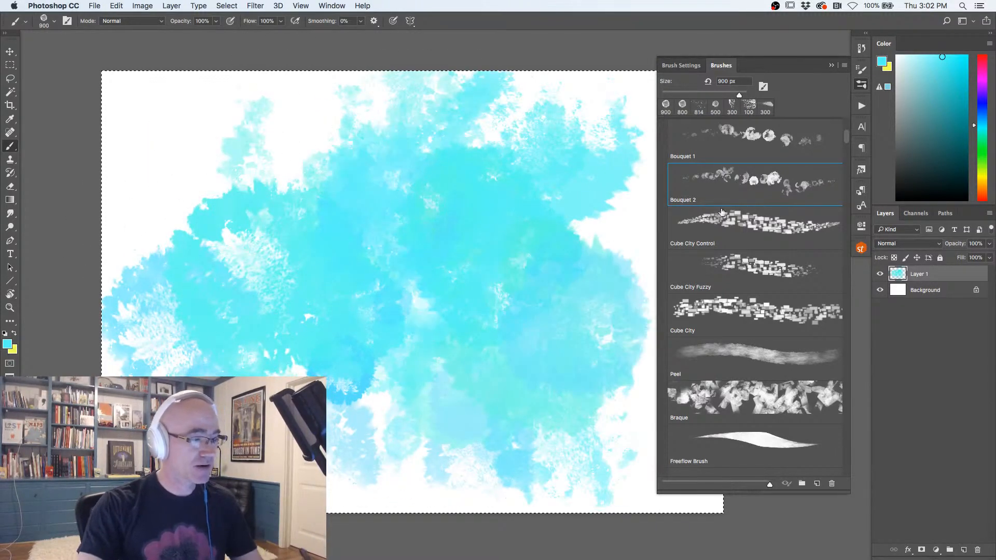
{"action": "left_click_drag", "start_coordinate": [983, 117], "coordinate": [983, 94]}
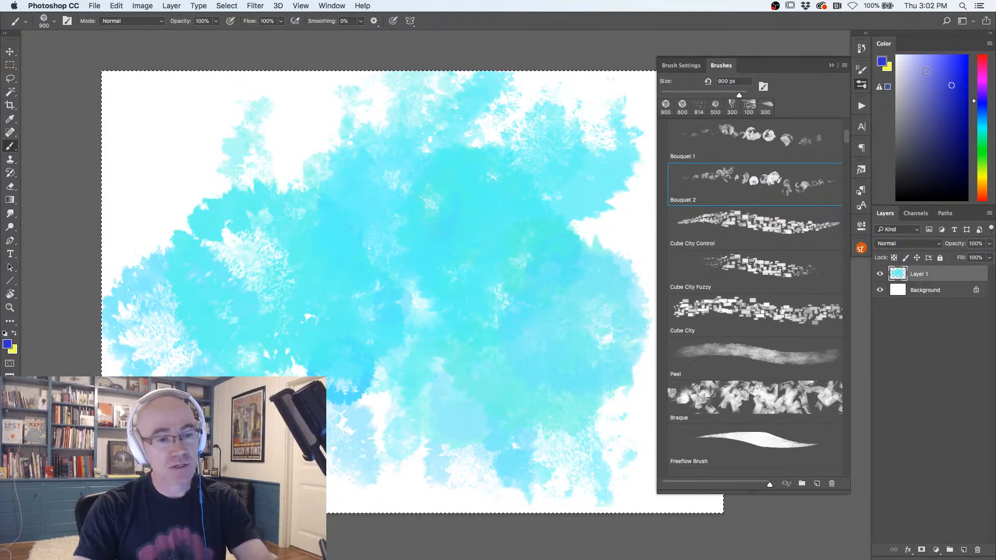
{"action": "mouse_move", "coordinate": [420, 370]}
{"action": "left_mouse_down"}
{"action": "mouse_move", "coordinate": [356, 232]}
{"action": "mouse_move", "coordinate": [476, 310]}
{"action": "mouse_move", "coordinate": [496, 138]}
{"action": "mouse_move", "coordinate": [189, 290]}
{"action": "mouse_move", "coordinate": [281, 364]}
{"action": "mouse_move", "coordinate": [479, 418]}
{"action": "mouse_move", "coordinate": [510, 300]}
{"action": "mouse_move", "coordinate": [392, 158]}
{"action": "mouse_move", "coordinate": [326, 219]}
{"action": "mouse_move", "coordinate": [207, 178]}
{"action": "mouse_move", "coordinate": [374, 158]}
{"action": "mouse_move", "coordinate": [341, 121]}
{"action": "mouse_move", "coordinate": [536, 273]}
{"action": "mouse_move", "coordinate": [530, 151]}
{"action": "mouse_move", "coordinate": [530, 354]}
{"action": "mouse_move", "coordinate": [200, 303]}
{"action": "mouse_move", "coordinate": [295, 375]}
{"action": "mouse_move", "coordinate": [139, 243]}
{"action": "mouse_move", "coordinate": [163, 287]}
{"action": "mouse_move", "coordinate": [328, 300]}
{"action": "mouse_move", "coordinate": [200, 219]}
{"action": "mouse_move", "coordinate": [287, 169]}
{"action": "mouse_move", "coordinate": [345, 153]}
{"action": "mouse_move", "coordinate": [476, 181]}
{"action": "mouse_move", "coordinate": [399, 176]}
{"action": "left_mouse_up"}
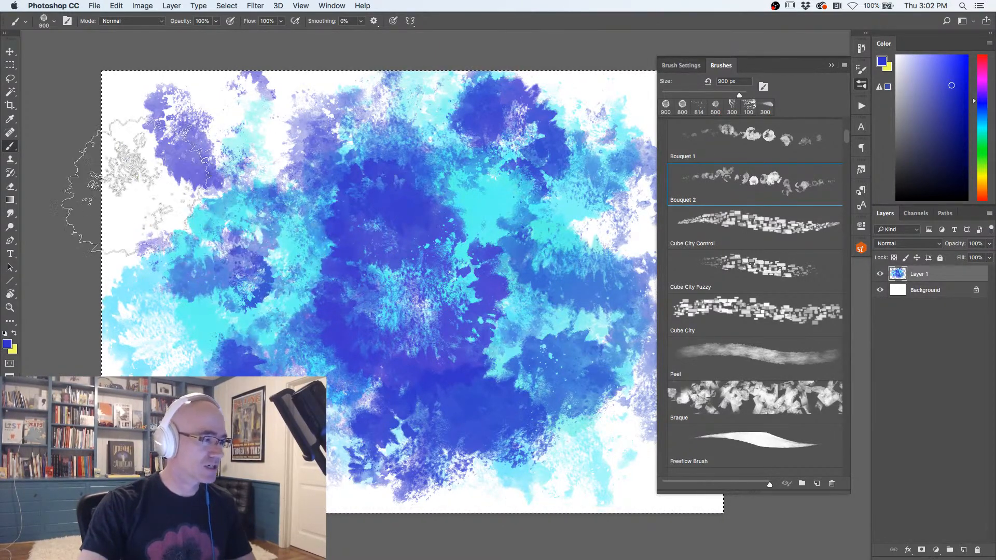
{"action": "key", "text": "Delete"}
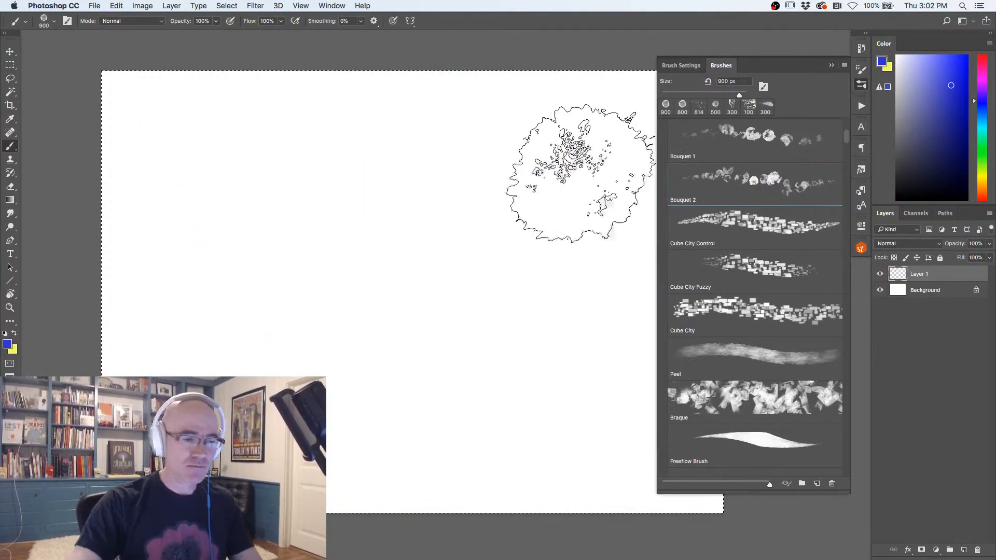
Paint layered blue rectangles over the whole canvas with the Cube City Control brush at 1023 px.
{"action": "left_click", "coordinate": [730, 223]}
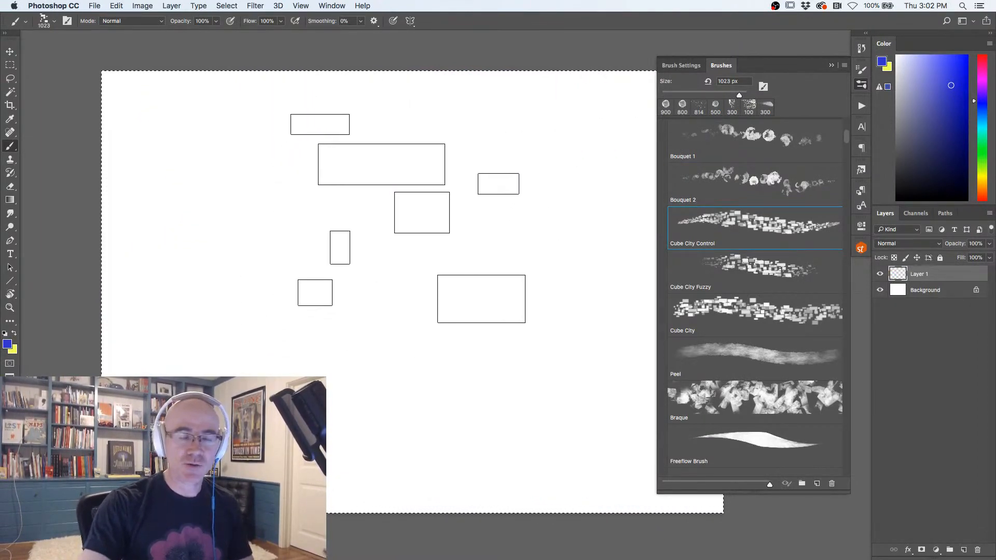
{"action": "left_click", "coordinate": [404, 295], "text": "alt+super"}
{"action": "left_click_drag", "start_coordinate": [403, 293], "coordinate": [379, 277]}
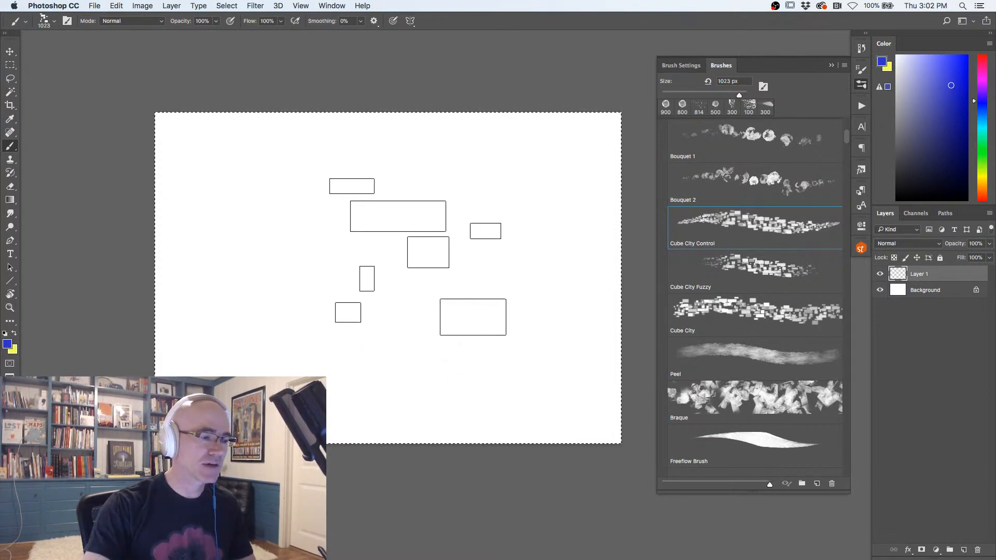
{"action": "mouse_move", "coordinate": [398, 281]}
{"action": "left_mouse_down"}
{"action": "mouse_move", "coordinate": [456, 118]}
{"action": "mouse_move", "coordinate": [427, 263]}
{"action": "mouse_move", "coordinate": [288, 163]}
{"action": "mouse_move", "coordinate": [422, 208]}
{"action": "mouse_move", "coordinate": [335, 207]}
{"action": "mouse_move", "coordinate": [273, 235]}
{"action": "mouse_move", "coordinate": [316, 290]}
{"action": "mouse_move", "coordinate": [415, 322]}
{"action": "mouse_move", "coordinate": [443, 244]}
{"action": "mouse_move", "coordinate": [510, 203]}
{"action": "mouse_move", "coordinate": [531, 107]}
{"action": "left_mouse_up"}
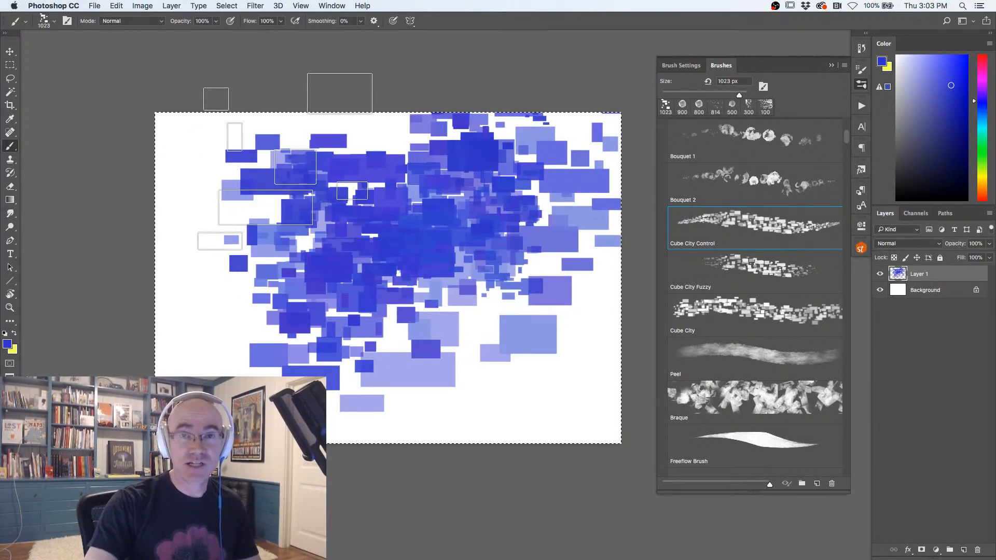
{"action": "mouse_move", "coordinate": [410, 166]}
{"action": "left_mouse_down"}
{"action": "mouse_move", "coordinate": [289, 138]}
{"action": "mouse_move", "coordinate": [201, 139]}
{"action": "mouse_move", "coordinate": [228, 303]}
{"action": "mouse_move", "coordinate": [173, 257]}
{"action": "mouse_move", "coordinate": [248, 173]}
{"action": "mouse_move", "coordinate": [517, 197]}
{"action": "mouse_move", "coordinate": [575, 172]}
{"action": "mouse_move", "coordinate": [582, 235]}
{"action": "mouse_move", "coordinate": [584, 165]}
{"action": "mouse_move", "coordinate": [489, 275]}
{"action": "mouse_move", "coordinate": [523, 370]}
{"action": "mouse_move", "coordinate": [606, 352]}
{"action": "mouse_move", "coordinate": [331, 378]}
{"action": "mouse_move", "coordinate": [376, 291]}
{"action": "left_mouse_up"}
{"action": "mouse_move", "coordinate": [560, 141]}
{"action": "left_mouse_down"}
{"action": "mouse_move", "coordinate": [388, 168]}
{"action": "mouse_move", "coordinate": [390, 242]}
{"action": "mouse_move", "coordinate": [536, 160]}
{"action": "mouse_move", "coordinate": [568, 284]}
{"action": "mouse_move", "coordinate": [450, 170]}
{"action": "mouse_move", "coordinate": [275, 156]}
{"action": "left_mouse_up"}
{"action": "mouse_move", "coordinate": [338, 122]}
{"action": "left_mouse_down"}
{"action": "mouse_move", "coordinate": [478, 161]}
{"action": "mouse_move", "coordinate": [446, 174]}
{"action": "mouse_move", "coordinate": [254, 126]}
{"action": "left_mouse_up"}
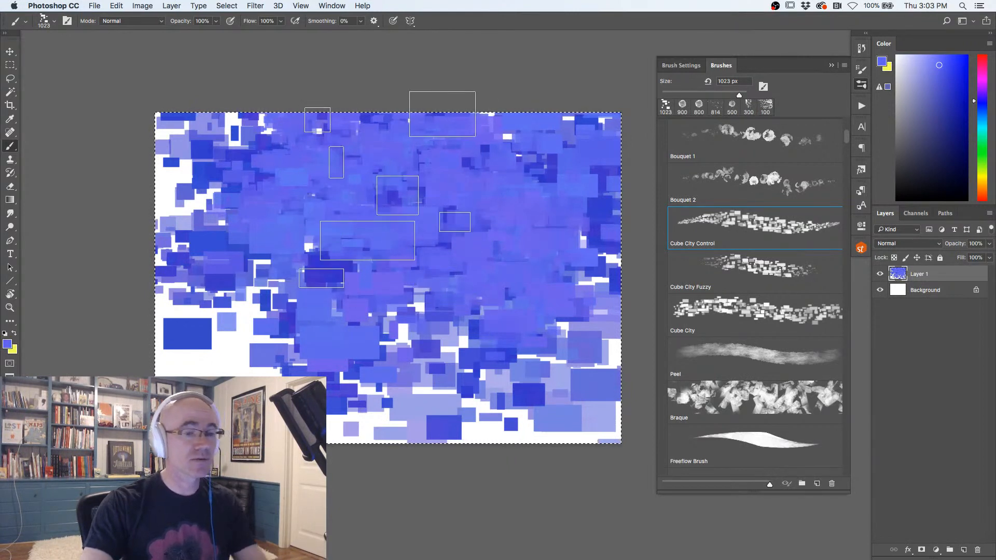
Paint dark blue Cube City Control strokes over the texture, then replace the artwork with a solid dark blue fill and no selection.
{"action": "mouse_move", "coordinate": [502, 218]}
{"action": "left_mouse_down"}
{"action": "mouse_move", "coordinate": [400, 233]}
{"action": "mouse_move", "coordinate": [367, 230]}
{"action": "mouse_move", "coordinate": [498, 229]}
{"action": "mouse_move", "coordinate": [369, 224]}
{"action": "left_mouse_up"}
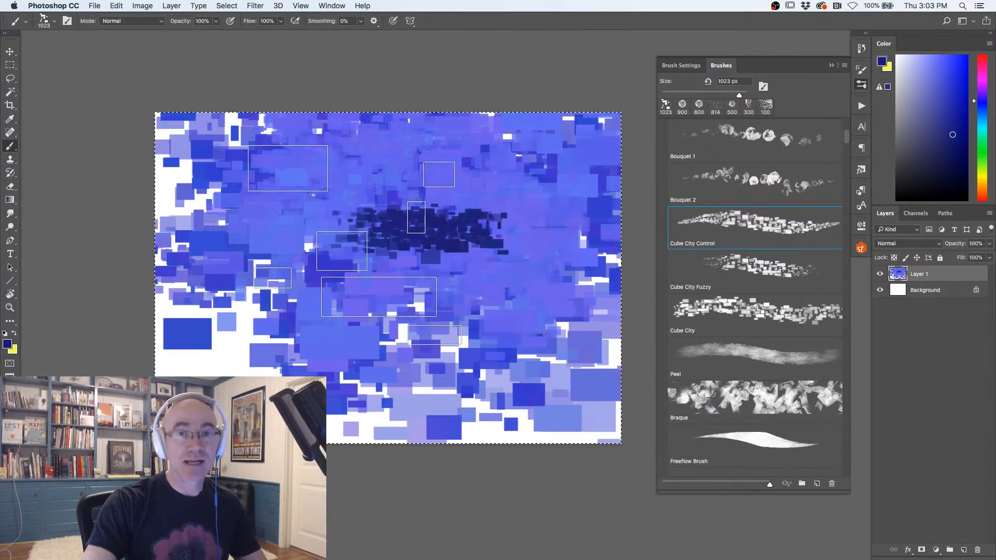
{"action": "mouse_move", "coordinate": [449, 270]}
{"action": "left_mouse_down"}
{"action": "mouse_move", "coordinate": [436, 211]}
{"action": "mouse_move", "coordinate": [422, 203]}
{"action": "mouse_move", "coordinate": [411, 253]}
{"action": "mouse_move", "coordinate": [422, 267]}
{"action": "mouse_move", "coordinate": [388, 195]}
{"action": "mouse_move", "coordinate": [326, 167]}
{"action": "mouse_move", "coordinate": [331, 263]}
{"action": "mouse_move", "coordinate": [317, 223]}
{"action": "mouse_move", "coordinate": [401, 248]}
{"action": "mouse_move", "coordinate": [495, 208]}
{"action": "mouse_move", "coordinate": [526, 207]}
{"action": "mouse_move", "coordinate": [440, 276]}
{"action": "mouse_move", "coordinate": [351, 267]}
{"action": "mouse_move", "coordinate": [258, 147]}
{"action": "mouse_move", "coordinate": [227, 222]}
{"action": "left_mouse_up"}
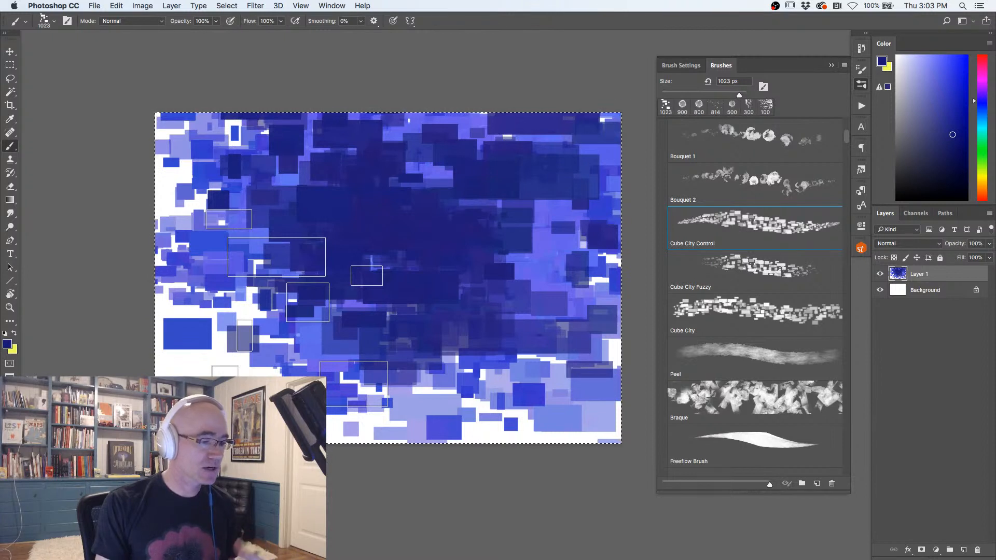
{"action": "key", "text": "BackSpace"}
{"action": "key", "text": "super+d"}
{"action": "key", "text": "alt+BackSpace"}
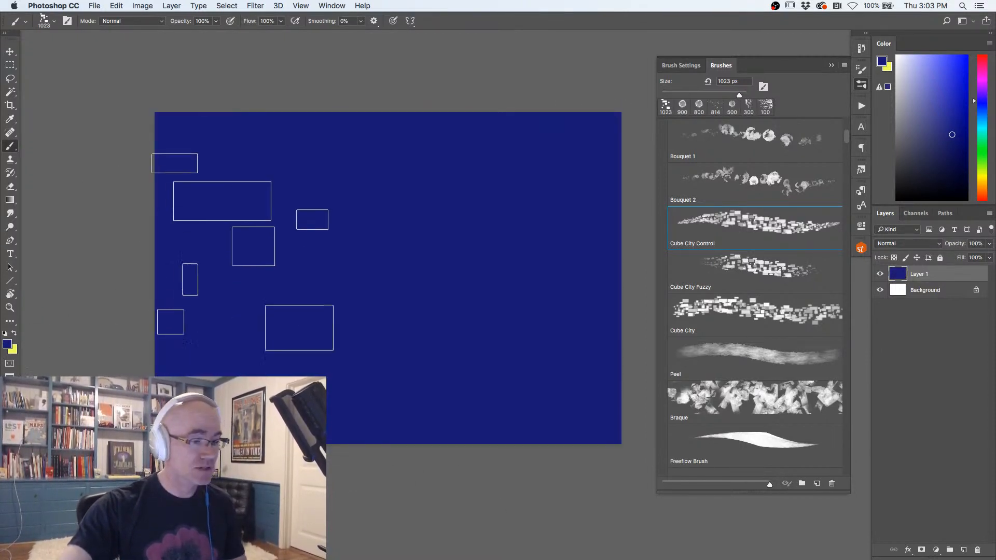
Paint yellow Cube City Control strokes over the upper part of the dark blue fill.
{"action": "left_click_drag", "start_coordinate": [982, 175], "coordinate": [982, 66]}
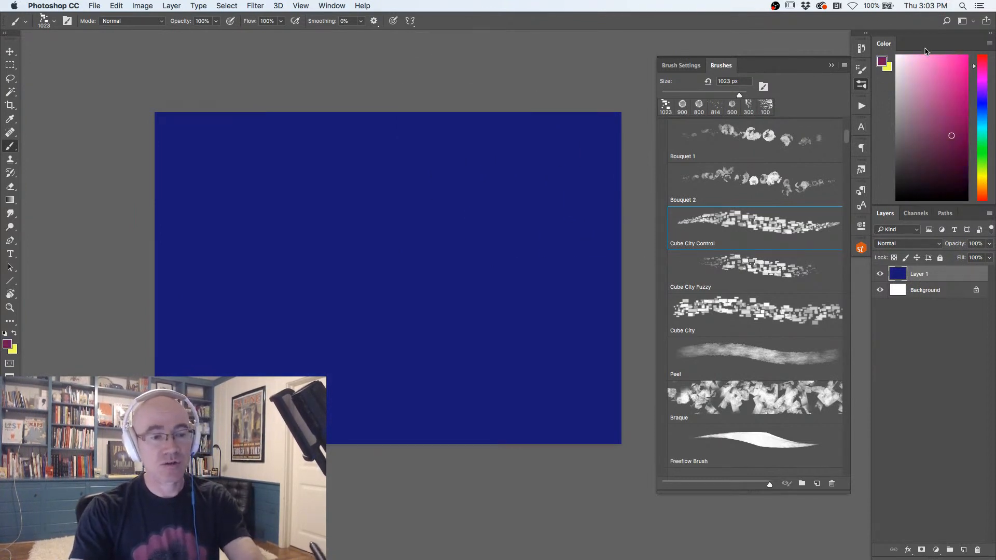
{"action": "left_click", "coordinate": [980, 178]}
{"action": "mouse_move", "coordinate": [483, 237]}
{"action": "left_mouse_down"}
{"action": "mouse_move", "coordinate": [421, 223]}
{"action": "mouse_move", "coordinate": [290, 312]}
{"action": "mouse_move", "coordinate": [493, 290]}
{"action": "mouse_move", "coordinate": [565, 174]}
{"action": "mouse_move", "coordinate": [223, 135]}
{"action": "left_mouse_up"}
Set the Cube City Control brush spacing to 146% and paint sparser yellow strokes across the canvas.
{"action": "left_click", "coordinate": [678, 66]}
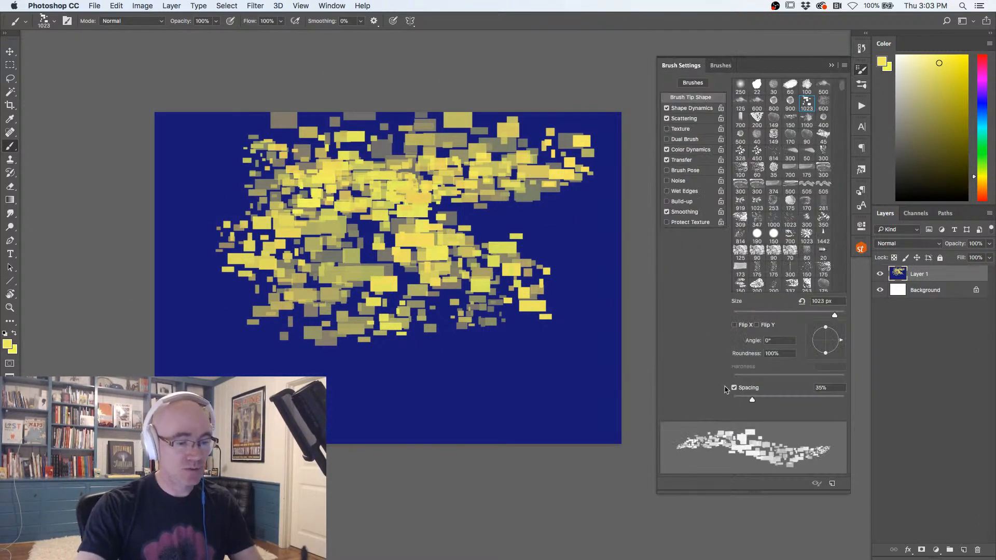
{"action": "left_click_drag", "start_coordinate": [756, 403], "coordinate": [775, 402]}
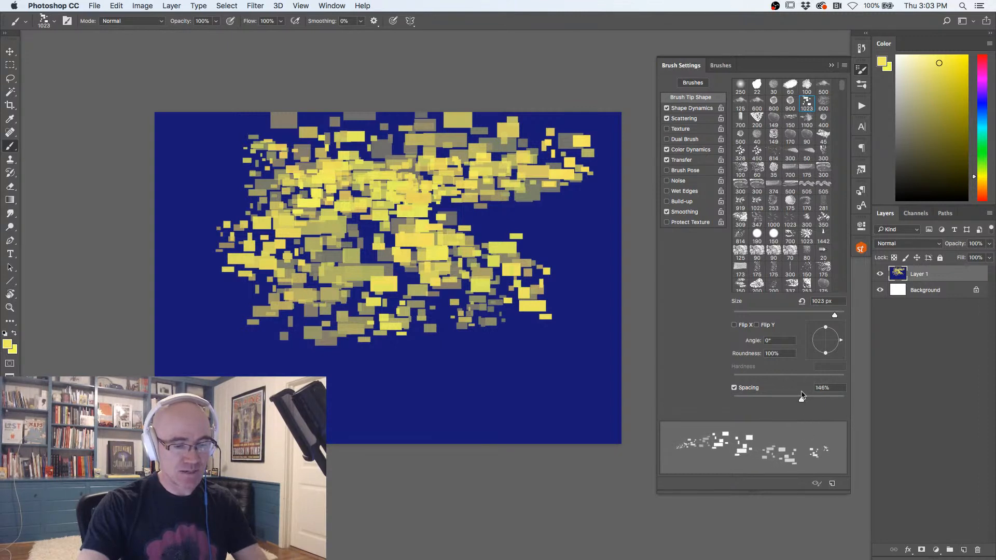
{"action": "mouse_move", "coordinate": [539, 399]}
{"action": "left_mouse_down"}
{"action": "mouse_move", "coordinate": [207, 337]}
{"action": "mouse_move", "coordinate": [438, 400]}
{"action": "mouse_move", "coordinate": [202, 294]}
{"action": "mouse_move", "coordinate": [174, 221]}
{"action": "mouse_move", "coordinate": [236, 264]}
{"action": "mouse_move", "coordinate": [206, 165]}
{"action": "left_mouse_up"}
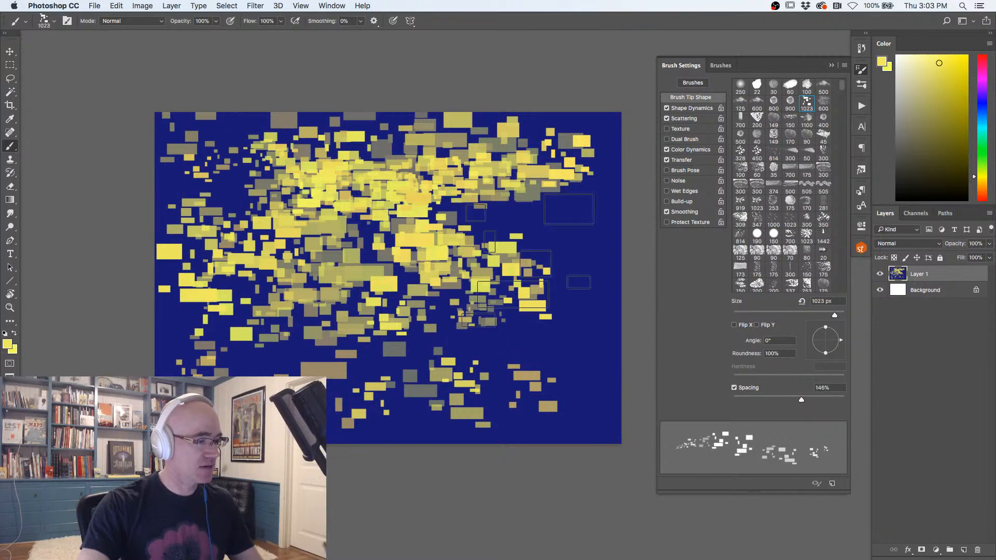
Sample the dark blue background colour and paint over the yellow blocks, then clear the layer and deselect.
{"action": "left_click", "coordinate": [553, 229], "text": "alt"}
{"action": "mouse_move", "coordinate": [394, 156]}
{"action": "left_mouse_down"}
{"action": "mouse_move", "coordinate": [400, 379]}
{"action": "mouse_move", "coordinate": [436, 157]}
{"action": "mouse_move", "coordinate": [496, 270]}
{"action": "mouse_move", "coordinate": [462, 194]}
{"action": "mouse_move", "coordinate": [364, 277]}
{"action": "mouse_move", "coordinate": [267, 164]}
{"action": "mouse_move", "coordinate": [250, 340]}
{"action": "mouse_move", "coordinate": [330, 200]}
{"action": "mouse_move", "coordinate": [497, 187]}
{"action": "mouse_move", "coordinate": [436, 217]}
{"action": "mouse_move", "coordinate": [250, 200]}
{"action": "mouse_move", "coordinate": [583, 154]}
{"action": "mouse_move", "coordinate": [405, 364]}
{"action": "left_mouse_up"}
{"action": "key", "text": "Delete"}
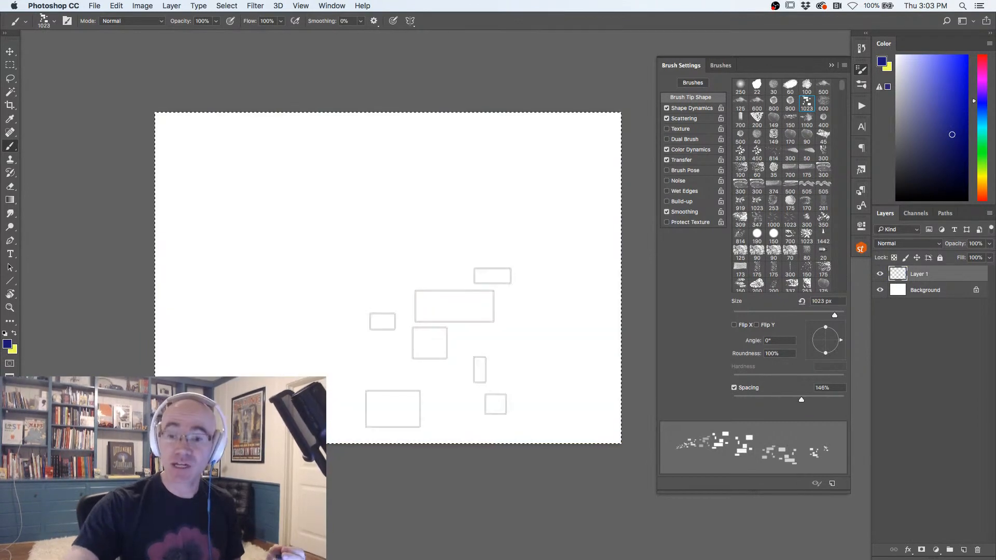
{"action": "key", "text": "super+d"}
Paint dark, medium and light blue grainy rectangles with the Cube City Fuzzy brush at 1023 px.
{"action": "left_click", "coordinate": [721, 66]}
{"action": "left_click", "coordinate": [727, 271]}
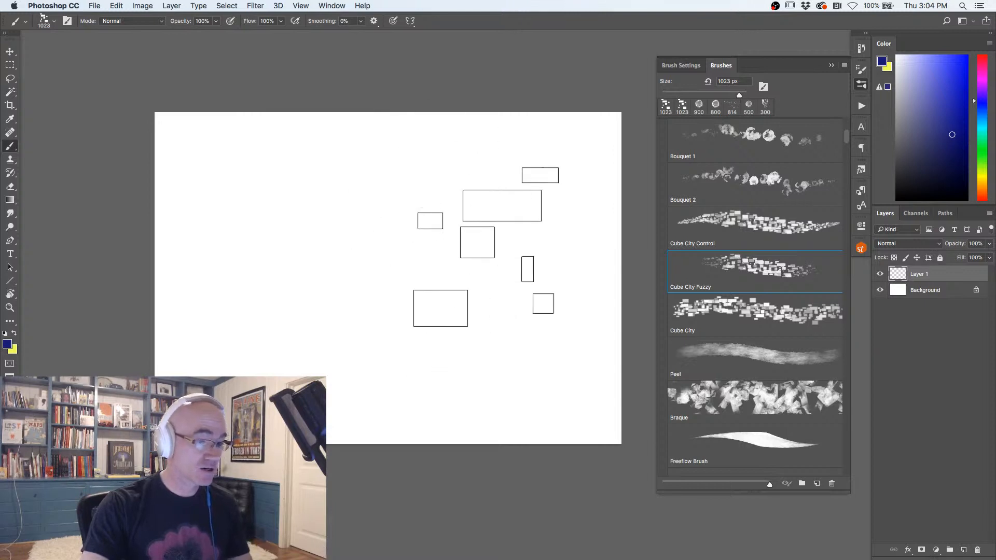
{"action": "mouse_move", "coordinate": [422, 211]}
{"action": "left_mouse_down"}
{"action": "mouse_move", "coordinate": [505, 256]}
{"action": "mouse_move", "coordinate": [513, 193]}
{"action": "mouse_move", "coordinate": [396, 221]}
{"action": "mouse_move", "coordinate": [315, 287]}
{"action": "mouse_move", "coordinate": [335, 345]}
{"action": "mouse_move", "coordinate": [221, 228]}
{"action": "mouse_move", "coordinate": [283, 231]}
{"action": "mouse_move", "coordinate": [316, 144]}
{"action": "mouse_move", "coordinate": [281, 178]}
{"action": "mouse_move", "coordinate": [470, 167]}
{"action": "mouse_move", "coordinate": [546, 215]}
{"action": "mouse_move", "coordinate": [589, 272]}
{"action": "mouse_move", "coordinate": [570, 193]}
{"action": "mouse_move", "coordinate": [438, 223]}
{"action": "mouse_move", "coordinate": [307, 215]}
{"action": "mouse_move", "coordinate": [243, 197]}
{"action": "mouse_move", "coordinate": [387, 129]}
{"action": "left_mouse_up"}
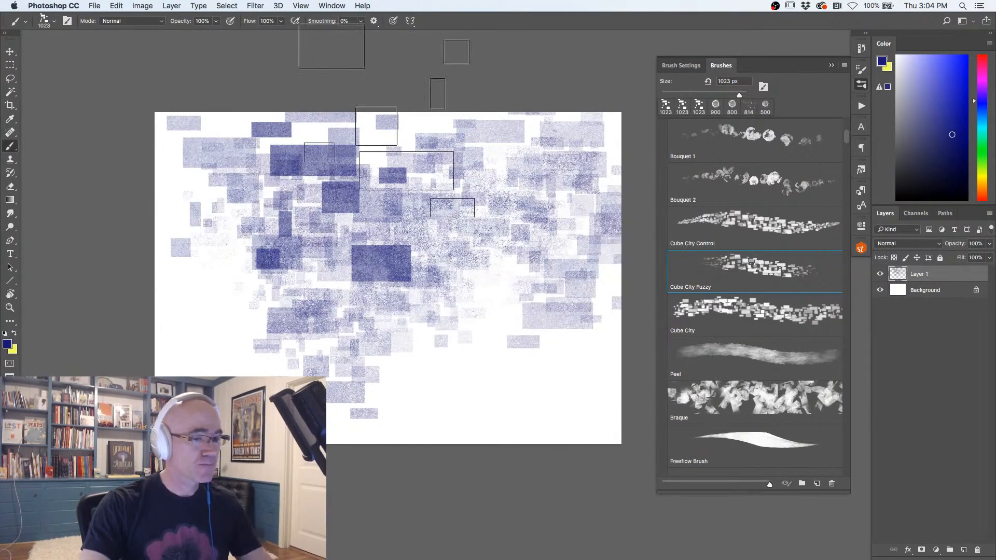
{"action": "mouse_move", "coordinate": [419, 203]}
{"action": "left_mouse_down"}
{"action": "mouse_move", "coordinate": [418, 181]}
{"action": "mouse_move", "coordinate": [587, 110]}
{"action": "left_mouse_up"}
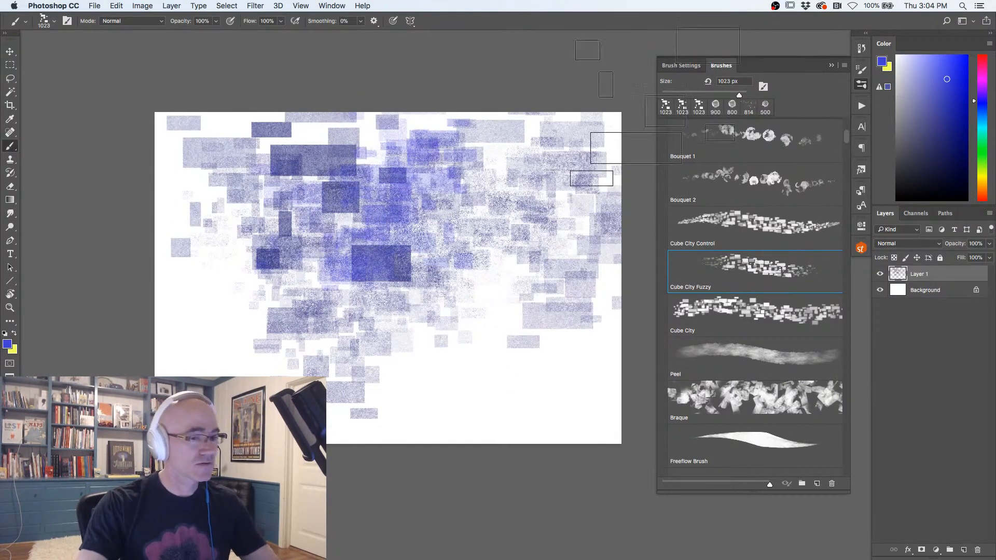
{"action": "mouse_move", "coordinate": [456, 176]}
{"action": "left_mouse_down"}
{"action": "mouse_move", "coordinate": [334, 189]}
{"action": "mouse_move", "coordinate": [367, 244]}
{"action": "mouse_move", "coordinate": [511, 211]}
{"action": "mouse_move", "coordinate": [431, 150]}
{"action": "mouse_move", "coordinate": [367, 195]}
{"action": "mouse_move", "coordinate": [245, 166]}
{"action": "mouse_move", "coordinate": [389, 300]}
{"action": "mouse_move", "coordinate": [525, 239]}
{"action": "left_mouse_up"}
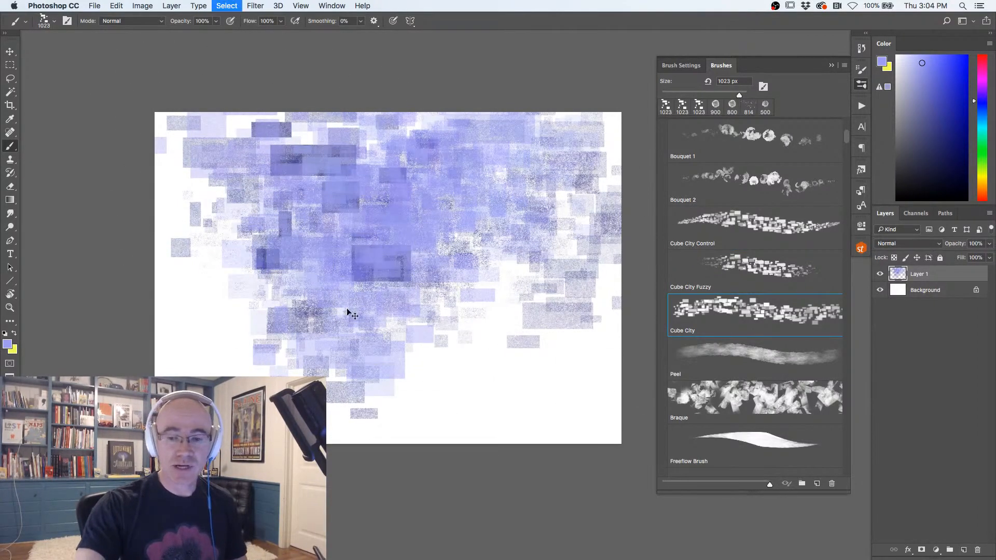
Clear the fuzzy texture and cover the canvas with light violet-blue Cube City strokes, viewing their edges up close.
{"action": "key", "text": "super+z"}
{"action": "mouse_move", "coordinate": [545, 290]}
{"action": "left_mouse_down"}
{"action": "mouse_move", "coordinate": [467, 122]}
{"action": "mouse_move", "coordinate": [334, 156]}
{"action": "mouse_move", "coordinate": [244, 266]}
{"action": "mouse_move", "coordinate": [419, 377]}
{"action": "mouse_move", "coordinate": [400, 134]}
{"action": "mouse_move", "coordinate": [334, 256]}
{"action": "mouse_move", "coordinate": [187, 270]}
{"action": "left_mouse_up"}
{"action": "double_click", "coordinate": [7, 311]}
{"action": "mouse_move", "coordinate": [178, 335]}
{"action": "left_mouse_down"}
{"action": "mouse_move", "coordinate": [323, 333]}
{"action": "mouse_move", "coordinate": [292, 329]}
{"action": "left_mouse_up"}
{"action": "key", "text": "b"}
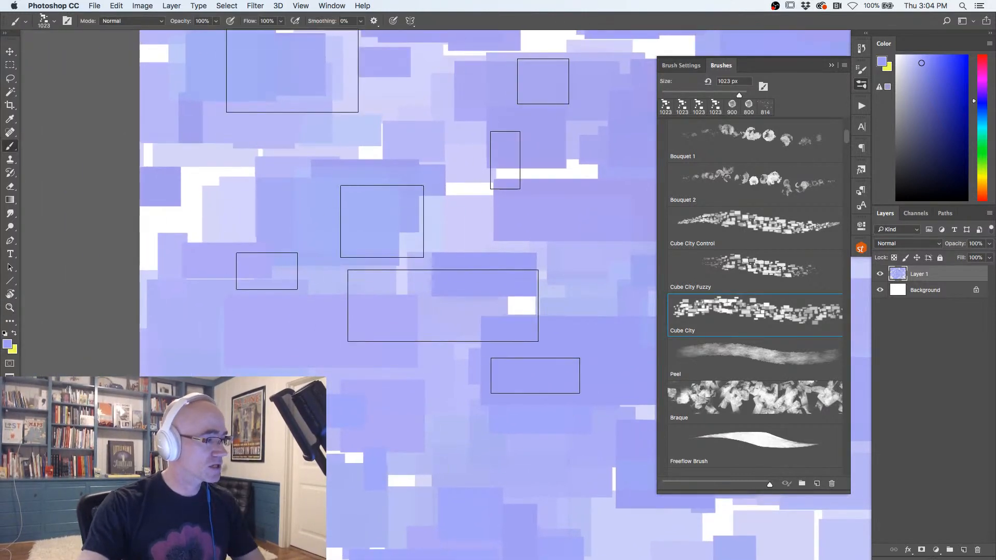
Paint stronger blue Cube City strokes over the whole light violet-blue texture, then clear the layer.
{"action": "mouse_move", "coordinate": [425, 252]}
{"action": "left_mouse_down"}
{"action": "mouse_move", "coordinate": [344, 247]}
{"action": "mouse_move", "coordinate": [337, 272]}
{"action": "left_mouse_up"}
{"action": "left_click", "coordinate": [373, 270], "text": "alt"}
{"action": "left_click", "coordinate": [371, 270], "text": "alt"}
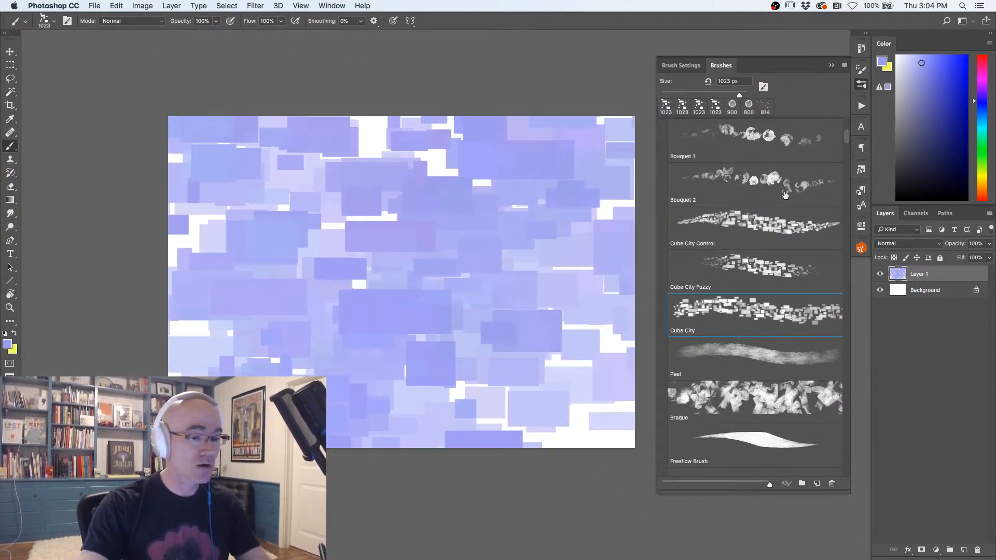
{"action": "mouse_move", "coordinate": [441, 234]}
{"action": "left_mouse_down"}
{"action": "mouse_move", "coordinate": [493, 135]}
{"action": "mouse_move", "coordinate": [518, 155]}
{"action": "mouse_move", "coordinate": [343, 373]}
{"action": "mouse_move", "coordinate": [218, 192]}
{"action": "mouse_move", "coordinate": [233, 290]}
{"action": "mouse_move", "coordinate": [519, 363]}
{"action": "mouse_move", "coordinate": [493, 415]}
{"action": "mouse_move", "coordinate": [200, 128]}
{"action": "left_mouse_up"}
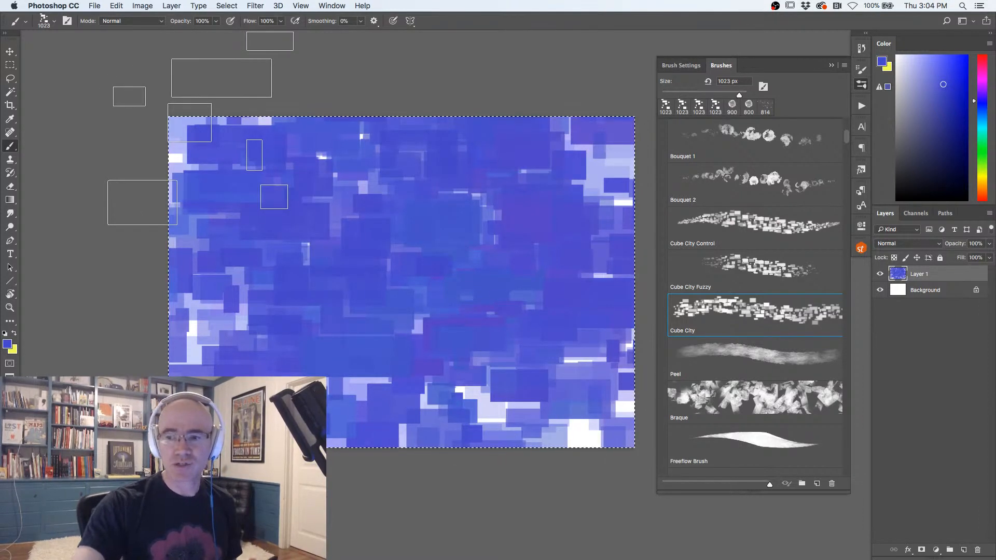
{"action": "key", "text": "BackSpace"}
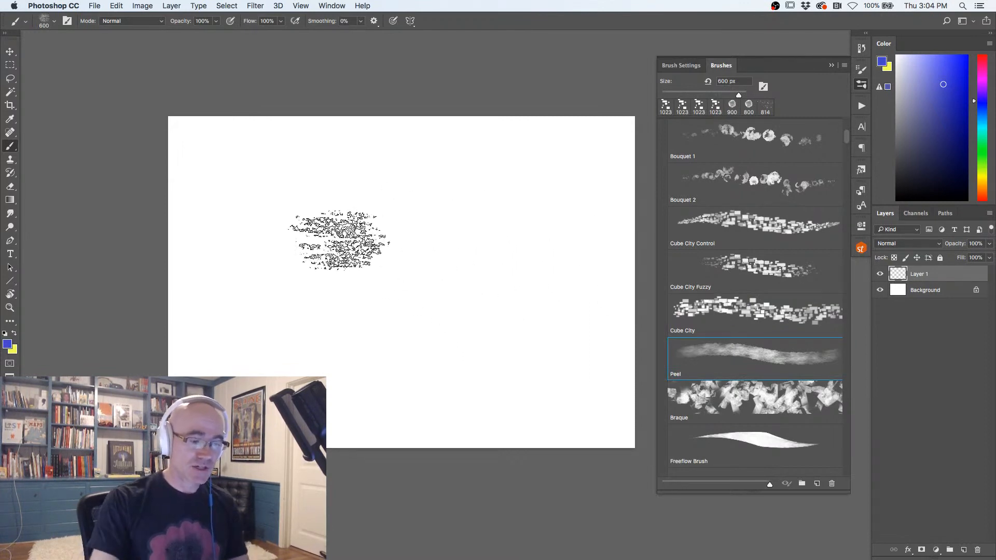
Paint blue and then dark grey strokes with the Peel brush at 600 px, and inspect the blended texture up close.
{"action": "mouse_move", "coordinate": [523, 244]}
{"action": "left_mouse_down"}
{"action": "mouse_move", "coordinate": [482, 258]}
{"action": "mouse_move", "coordinate": [264, 260]}
{"action": "mouse_move", "coordinate": [566, 297]}
{"action": "mouse_move", "coordinate": [501, 312]}
{"action": "mouse_move", "coordinate": [248, 325]}
{"action": "mouse_move", "coordinate": [372, 345]}
{"action": "mouse_move", "coordinate": [598, 338]}
{"action": "mouse_move", "coordinate": [534, 298]}
{"action": "mouse_move", "coordinate": [297, 255]}
{"action": "mouse_move", "coordinate": [457, 231]}
{"action": "mouse_move", "coordinate": [554, 202]}
{"action": "mouse_move", "coordinate": [297, 203]}
{"action": "mouse_move", "coordinate": [145, 166]}
{"action": "left_mouse_up"}
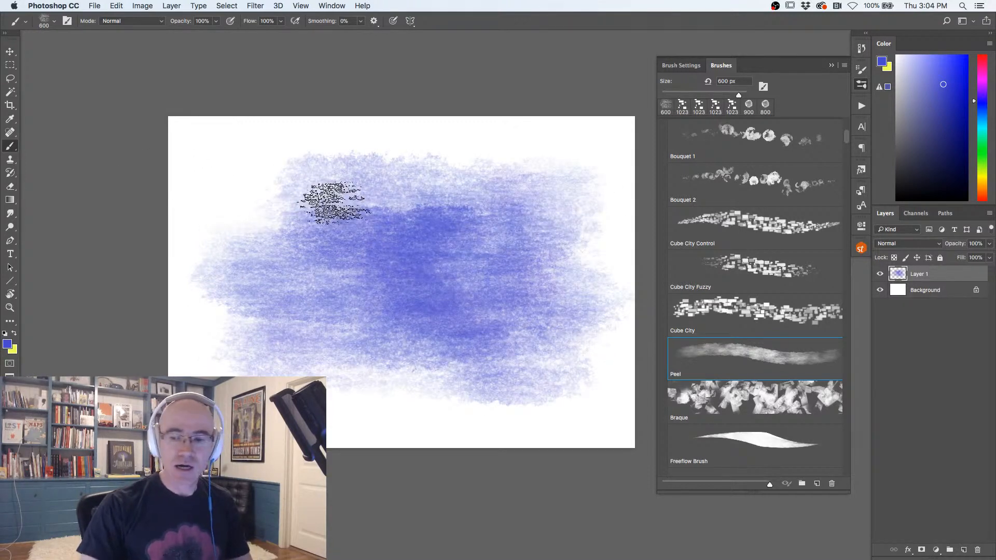
{"action": "left_click", "coordinate": [908, 176]}
{"action": "mouse_move", "coordinate": [435, 231]}
{"action": "left_mouse_down"}
{"action": "mouse_move", "coordinate": [500, 283]}
{"action": "mouse_move", "coordinate": [405, 224]}
{"action": "mouse_move", "coordinate": [374, 187]}
{"action": "mouse_move", "coordinate": [509, 223]}
{"action": "mouse_move", "coordinate": [327, 218]}
{"action": "mouse_move", "coordinate": [340, 162]}
{"action": "mouse_move", "coordinate": [223, 157]}
{"action": "left_mouse_up"}
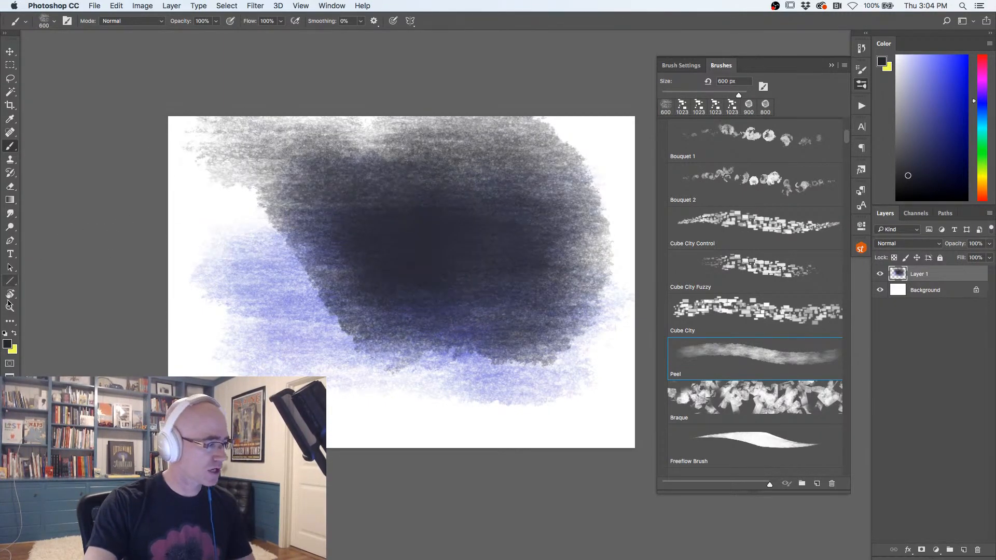
{"action": "double_click", "coordinate": [11, 310]}
{"action": "left_click_drag", "start_coordinate": [251, 338], "coordinate": [313, 349]}
{"action": "key", "text": "super+minus"}
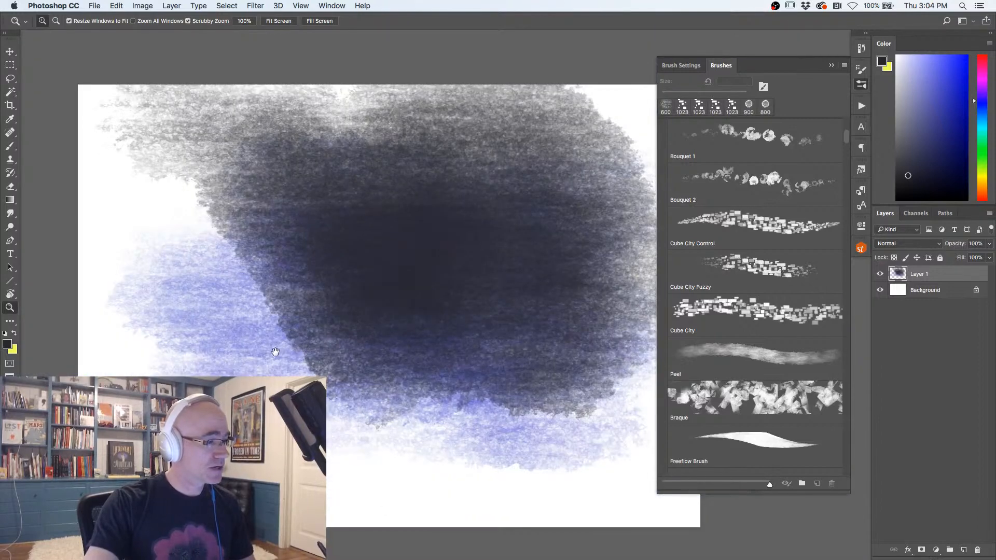
Delete the painted layer, select the entire canvas and add a new empty layer above the background.
{"action": "key", "text": "Delete"}
{"action": "key", "text": "b"}
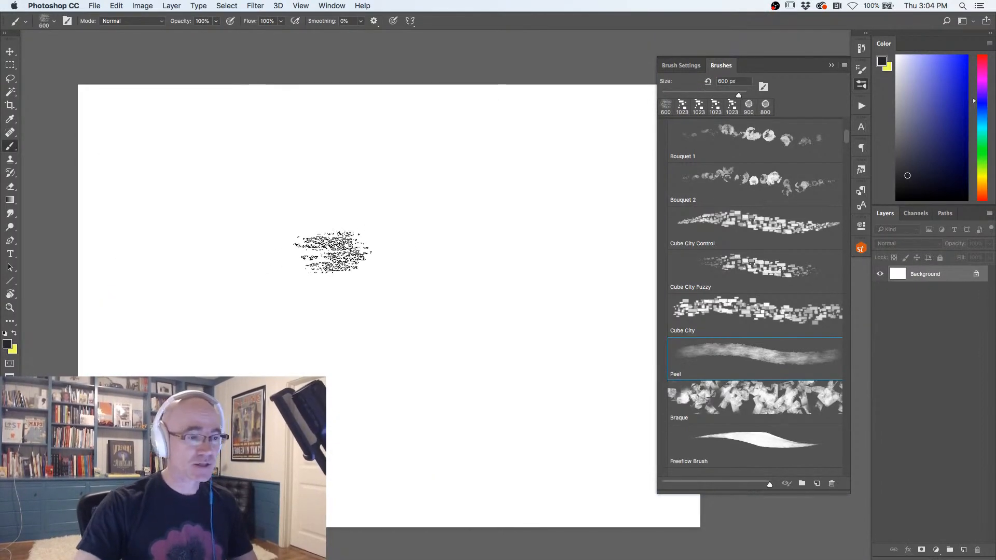
{"action": "key", "text": "super+a"}
{"action": "key", "text": "super+shift+alt+n"}
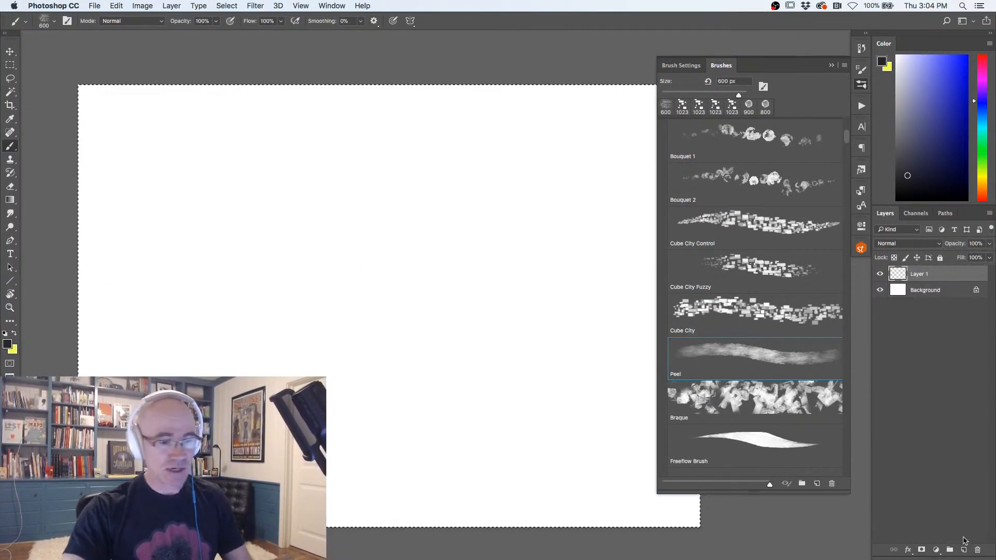
Cover the canvas with dark grey Peel strokes, building them up denser on one side, then clear the layer and deselect.
{"action": "left_click_drag", "start_coordinate": [404, 287], "coordinate": [375, 270]}
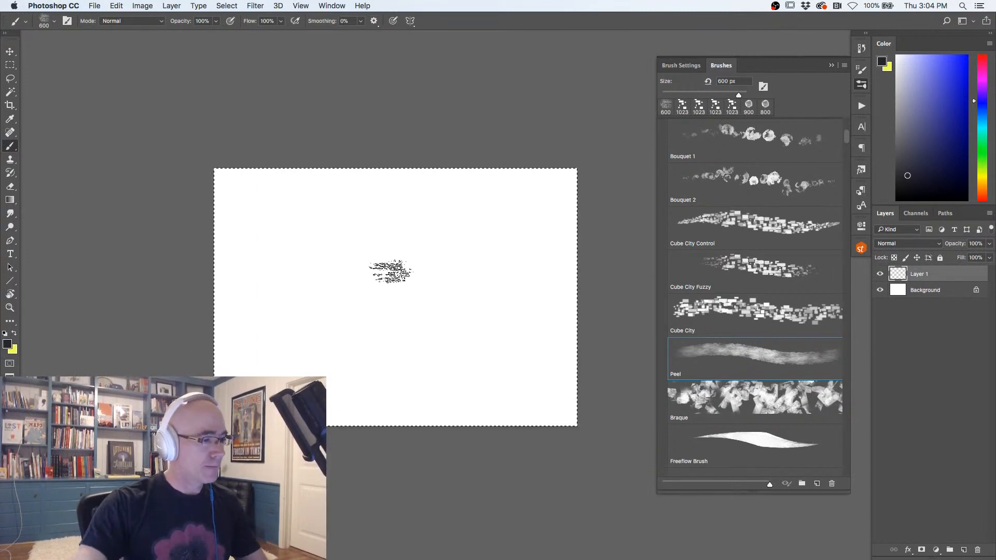
{"action": "left_click", "coordinate": [391, 282], "text": "super"}
{"action": "mouse_move", "coordinate": [618, 111]}
{"action": "left_mouse_down"}
{"action": "mouse_move", "coordinate": [605, 500]}
{"action": "mouse_move", "coordinate": [509, 118]}
{"action": "mouse_move", "coordinate": [517, 381]}
{"action": "mouse_move", "coordinate": [441, 125]}
{"action": "mouse_move", "coordinate": [349, 102]}
{"action": "mouse_move", "coordinate": [310, 163]}
{"action": "mouse_move", "coordinate": [253, 358]}
{"action": "mouse_move", "coordinate": [197, 234]}
{"action": "mouse_move", "coordinate": [233, 156]}
{"action": "mouse_move", "coordinate": [334, 125]}
{"action": "mouse_move", "coordinate": [205, 141]}
{"action": "mouse_move", "coordinate": [244, 312]}
{"action": "mouse_move", "coordinate": [195, 100]}
{"action": "mouse_move", "coordinate": [217, 145]}
{"action": "mouse_move", "coordinate": [224, 124]}
{"action": "mouse_move", "coordinate": [189, 244]}
{"action": "mouse_move", "coordinate": [211, 345]}
{"action": "mouse_move", "coordinate": [270, 363]}
{"action": "mouse_move", "coordinate": [318, 300]}
{"action": "mouse_move", "coordinate": [367, 138]}
{"action": "mouse_move", "coordinate": [251, 211]}
{"action": "mouse_move", "coordinate": [196, 349]}
{"action": "mouse_move", "coordinate": [192, 187]}
{"action": "left_mouse_up"}
{"action": "mouse_move", "coordinate": [285, 156]}
{"action": "left_mouse_down"}
{"action": "mouse_move", "coordinate": [352, 410]}
{"action": "mouse_move", "coordinate": [380, 202]}
{"action": "mouse_move", "coordinate": [416, 331]}
{"action": "mouse_move", "coordinate": [454, 375]}
{"action": "mouse_move", "coordinate": [474, 177]}
{"action": "mouse_move", "coordinate": [467, 450]}
{"action": "mouse_move", "coordinate": [403, 134]}
{"action": "mouse_move", "coordinate": [441, 423]}
{"action": "mouse_move", "coordinate": [479, 306]}
{"action": "mouse_move", "coordinate": [503, 161]}
{"action": "mouse_move", "coordinate": [544, 482]}
{"action": "mouse_move", "coordinate": [401, 231]}
{"action": "left_mouse_up"}
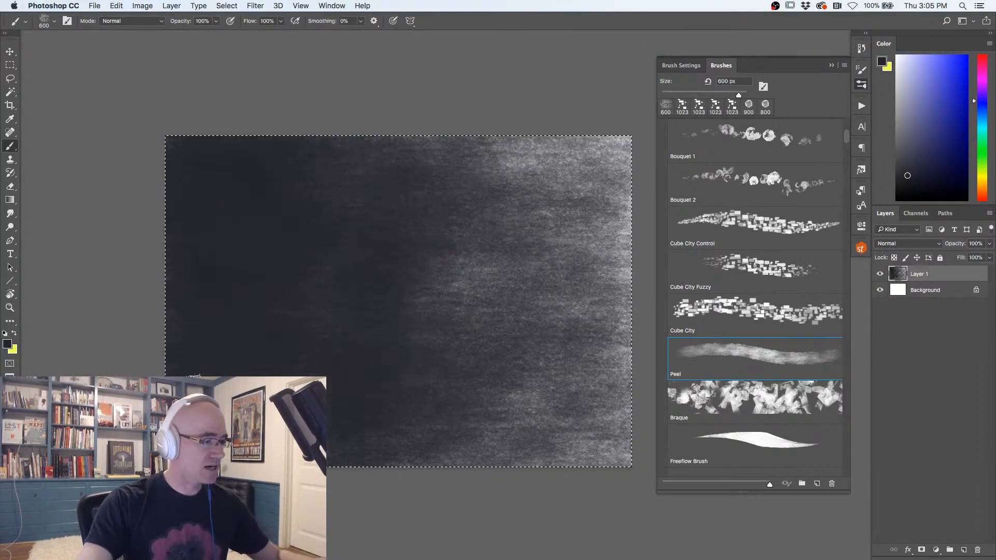
{"action": "left_click", "coordinate": [310, 331], "text": "super"}
{"action": "left_click", "coordinate": [302, 348], "text": "alt"}
{"action": "left_click_drag", "start_coordinate": [292, 333], "coordinate": [273, 276]}
{"action": "key", "text": "BackSpace"}
{"action": "key", "text": "super+d"}
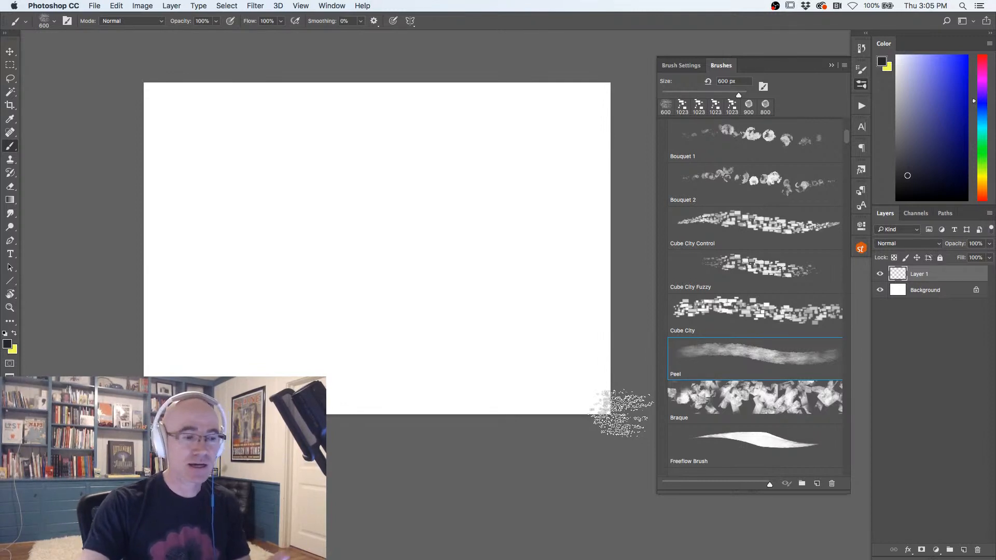
Outline a tall wavy freeform selection with the Lasso and fill it with dark grey Peel strokes, then deselect.
{"action": "left_click_drag", "start_coordinate": [351, 286], "coordinate": [344, 306]}
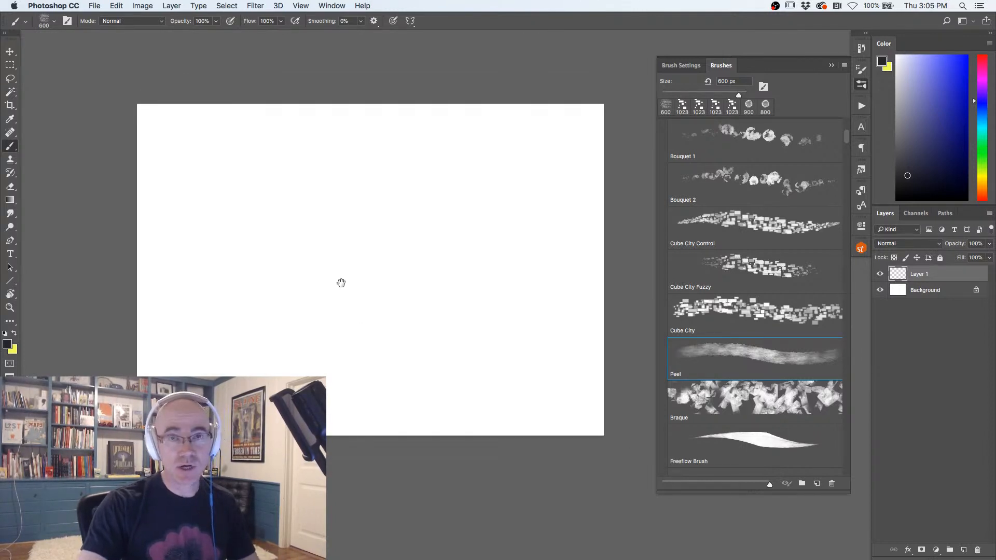
{"action": "key", "text": "l"}
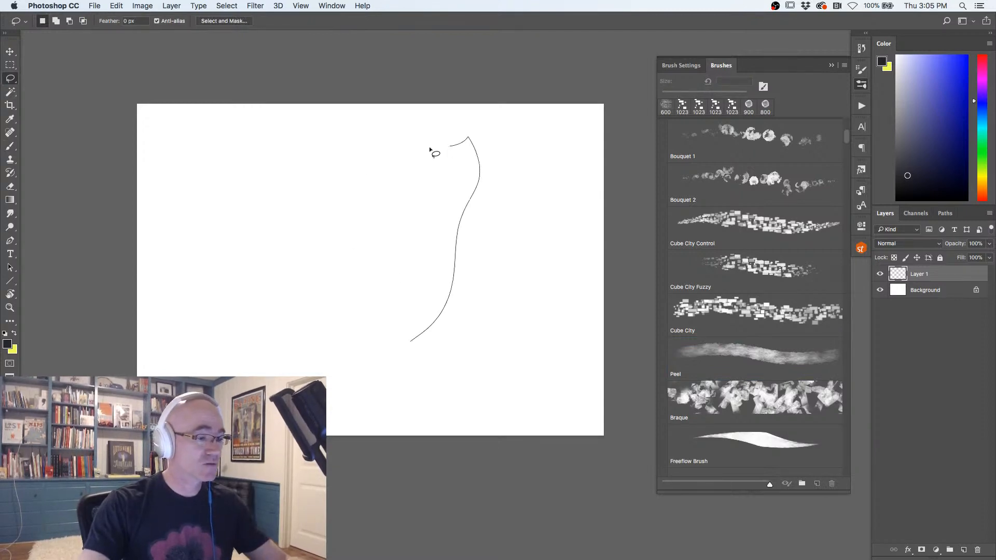
{"action": "left_click_drag", "start_coordinate": [330, 414], "coordinate": [410, 341]}
{"action": "key", "text": "b"}
{"action": "mouse_move", "coordinate": [451, 137]}
{"action": "left_mouse_down"}
{"action": "mouse_move", "coordinate": [451, 264]}
{"action": "mouse_move", "coordinate": [345, 242]}
{"action": "mouse_move", "coordinate": [317, 287]}
{"action": "mouse_move", "coordinate": [343, 378]}
{"action": "left_mouse_up"}
{"action": "key", "text": "ctrl+d"}
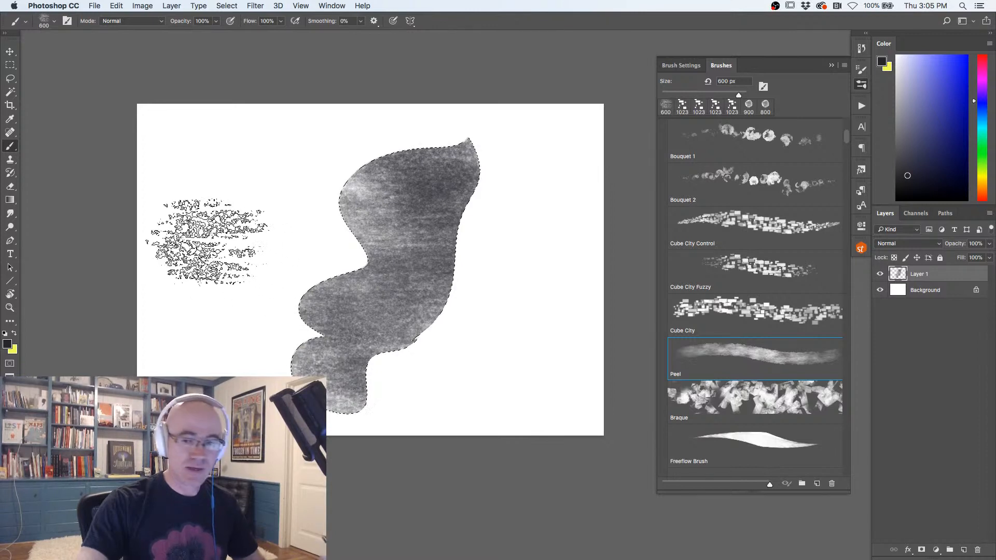
Lasso a jagged leaf-like shape across the grey form and fill it with golden yellow Peel strokes, then deselect.
{"action": "key", "text": "l"}
{"action": "left_click_drag", "start_coordinate": [492, 325], "coordinate": [458, 295]}
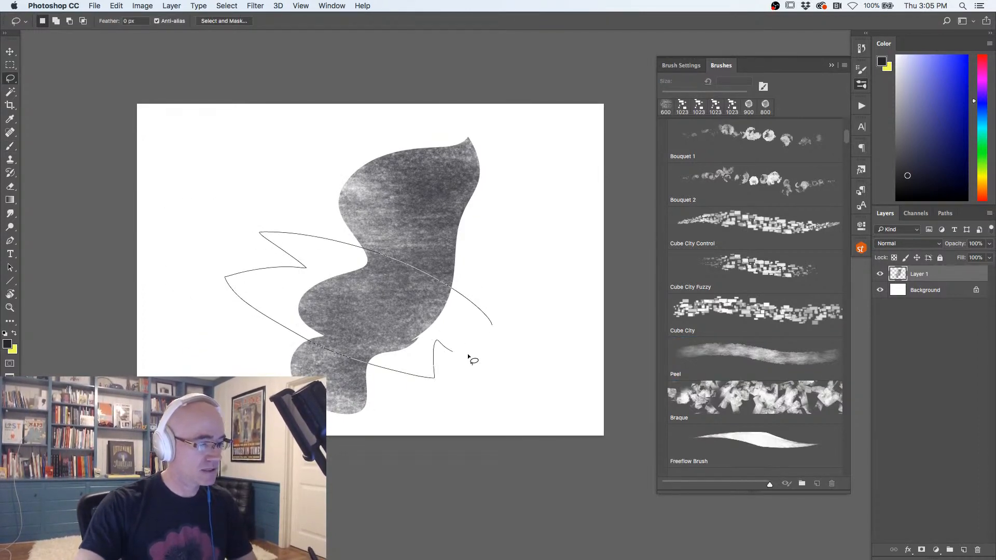
{"action": "left_click_drag", "start_coordinate": [494, 328], "coordinate": [492, 325]}
{"action": "key", "text": "b"}
{"action": "left_click", "coordinate": [983, 182]}
{"action": "left_click", "coordinate": [939, 68]}
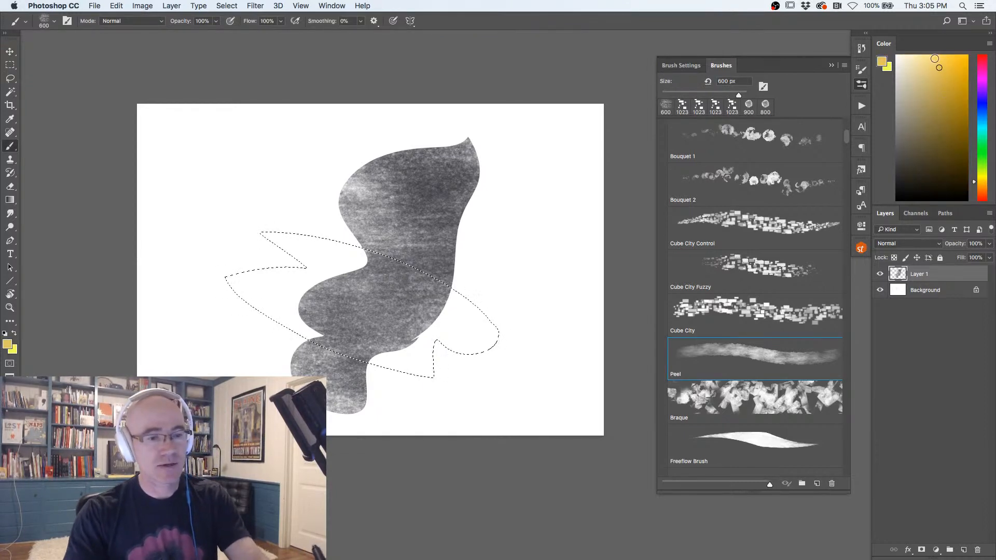
{"action": "mouse_move", "coordinate": [410, 249]}
{"action": "left_mouse_down"}
{"action": "mouse_move", "coordinate": [456, 329]}
{"action": "mouse_move", "coordinate": [271, 262]}
{"action": "mouse_move", "coordinate": [478, 300]}
{"action": "mouse_move", "coordinate": [52, 280]}
{"action": "left_mouse_up"}
{"action": "key", "text": "super+d"}
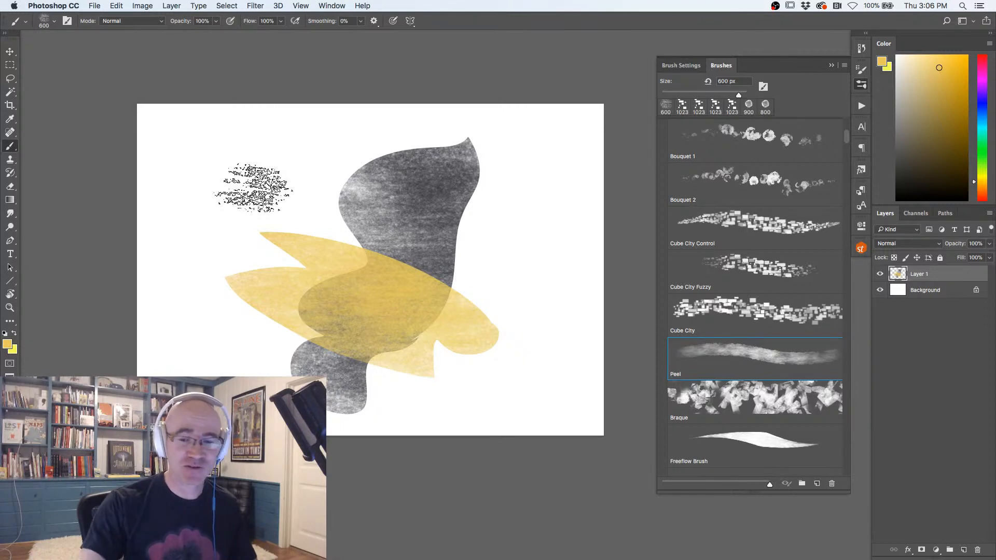
Clear the Peel shapes and cover the entire canvas with orange Braque strokes at 700 px.
{"action": "key", "text": "Delete"}
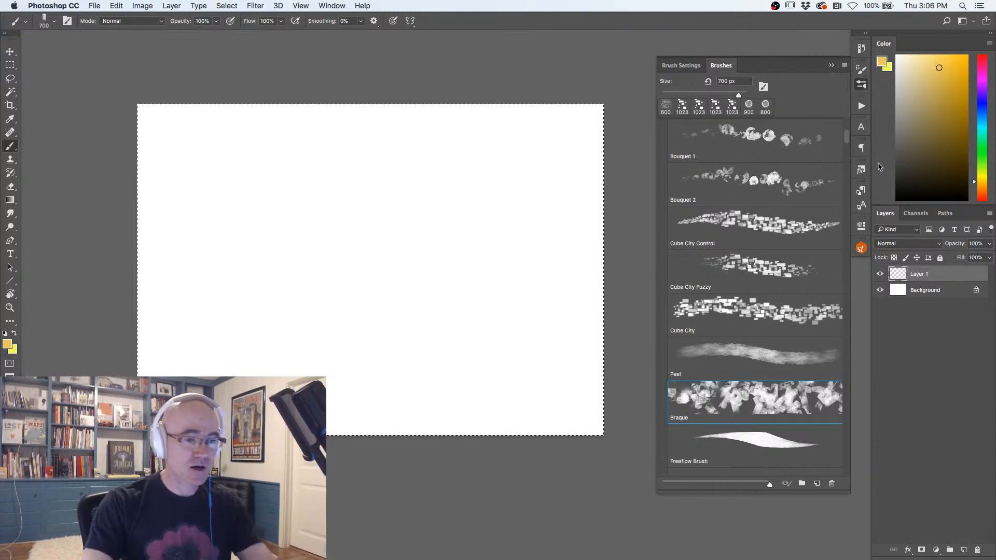
{"action": "left_click", "coordinate": [980, 191]}
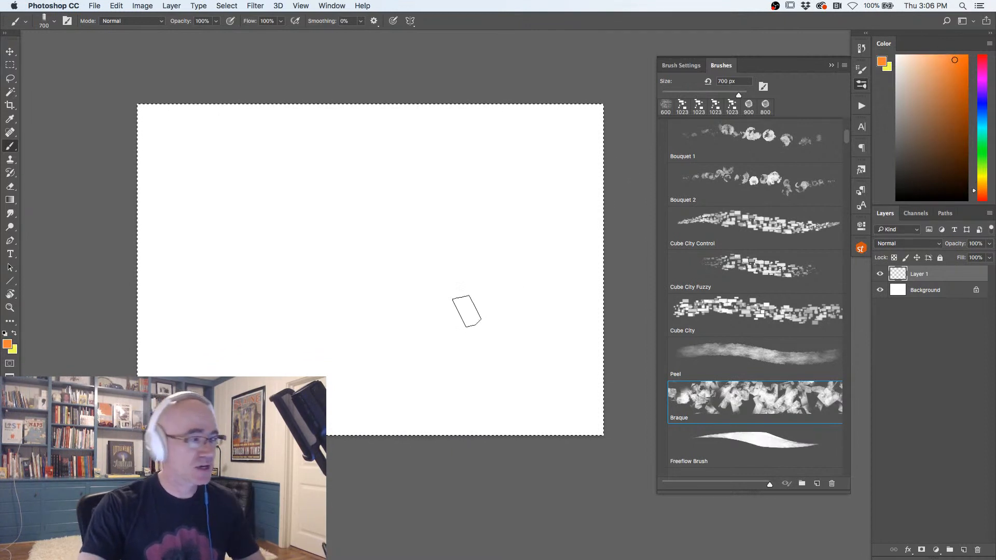
{"action": "left_click", "coordinate": [403, 282], "text": "super"}
{"action": "mouse_move", "coordinate": [410, 287]}
{"action": "left_mouse_down"}
{"action": "mouse_move", "coordinate": [414, 298]}
{"action": "mouse_move", "coordinate": [433, 294]}
{"action": "left_mouse_up"}
{"action": "mouse_move", "coordinate": [465, 260]}
{"action": "left_mouse_down"}
{"action": "mouse_move", "coordinate": [430, 367]}
{"action": "mouse_move", "coordinate": [173, 260]}
{"action": "mouse_move", "coordinate": [433, 313]}
{"action": "mouse_move", "coordinate": [129, 94]}
{"action": "mouse_move", "coordinate": [249, 120]}
{"action": "mouse_move", "coordinate": [378, 173]}
{"action": "mouse_move", "coordinate": [500, 456]}
{"action": "mouse_move", "coordinate": [582, 111]}
{"action": "mouse_move", "coordinate": [478, 342]}
{"action": "mouse_move", "coordinate": [120, 150]}
{"action": "mouse_move", "coordinate": [145, 91]}
{"action": "mouse_move", "coordinate": [321, 249]}
{"action": "left_mouse_up"}
{"action": "mouse_move", "coordinate": [93, 265]}
{"action": "left_mouse_down"}
{"action": "mouse_move", "coordinate": [200, 234]}
{"action": "mouse_move", "coordinate": [467, 256]}
{"action": "mouse_move", "coordinate": [605, 240]}
{"action": "mouse_move", "coordinate": [588, 141]}
{"action": "mouse_move", "coordinate": [553, 207]}
{"action": "left_mouse_up"}
{"action": "left_click_drag", "start_coordinate": [513, 214], "coordinate": [445, 207]}
{"action": "mouse_move", "coordinate": [597, 86]}
{"action": "left_mouse_down"}
{"action": "mouse_move", "coordinate": [584, 312]}
{"action": "mouse_move", "coordinate": [417, 424]}
{"action": "left_mouse_up"}
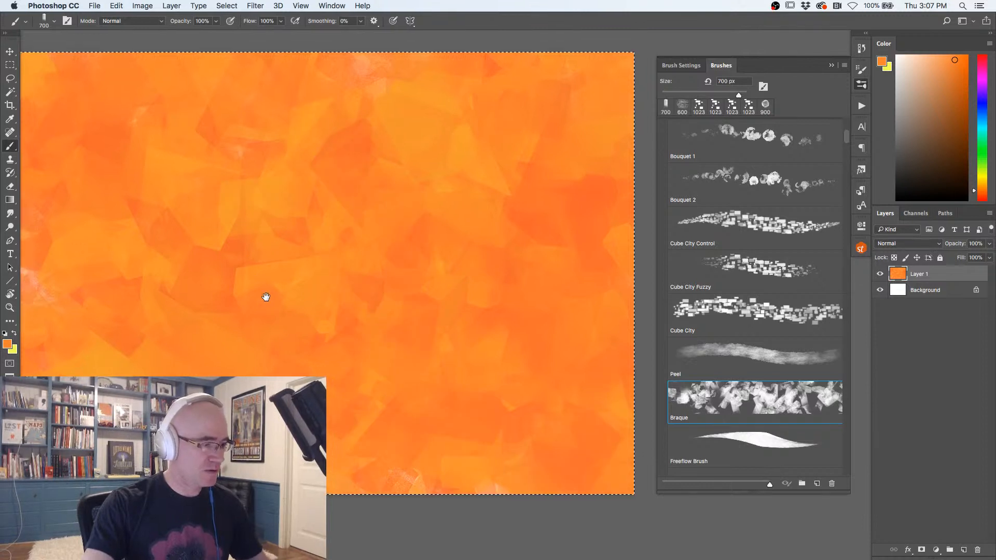
Layer further Braque strokes over the orange texture to build up more faceted variation.
{"action": "left_click_drag", "start_coordinate": [254, 275], "coordinate": [363, 287]}
{"action": "mouse_move", "coordinate": [570, 162]}
{"action": "left_mouse_down"}
{"action": "mouse_move", "coordinate": [444, 133]}
{"action": "mouse_move", "coordinate": [408, 147]}
{"action": "mouse_move", "coordinate": [388, 405]}
{"action": "mouse_move", "coordinate": [216, 211]}
{"action": "mouse_move", "coordinate": [277, 125]}
{"action": "mouse_move", "coordinate": [435, 218]}
{"action": "mouse_move", "coordinate": [165, 326]}
{"action": "mouse_move", "coordinate": [491, 125]}
{"action": "left_mouse_up"}
{"action": "mouse_move", "coordinate": [510, 202]}
{"action": "left_mouse_down"}
{"action": "mouse_move", "coordinate": [363, 385]}
{"action": "mouse_move", "coordinate": [266, 150]}
{"action": "mouse_move", "coordinate": [210, 178]}
{"action": "mouse_move", "coordinate": [215, 372]}
{"action": "mouse_move", "coordinate": [247, 197]}
{"action": "mouse_move", "coordinate": [475, 276]}
{"action": "mouse_move", "coordinate": [500, 123]}
{"action": "left_mouse_up"}
{"action": "mouse_move", "coordinate": [502, 225]}
{"action": "left_mouse_down"}
{"action": "mouse_move", "coordinate": [357, 213]}
{"action": "mouse_move", "coordinate": [327, 78]}
{"action": "mouse_move", "coordinate": [251, 174]}
{"action": "mouse_move", "coordinate": [241, 158]}
{"action": "mouse_move", "coordinate": [429, 129]}
{"action": "mouse_move", "coordinate": [406, 207]}
{"action": "mouse_move", "coordinate": [294, 366]}
{"action": "mouse_move", "coordinate": [169, 241]}
{"action": "mouse_move", "coordinate": [368, 473]}
{"action": "mouse_move", "coordinate": [465, 232]}
{"action": "mouse_move", "coordinate": [441, 371]}
{"action": "left_mouse_up"}
Pick a light sky blue and paint Braque strokes over the orange texture.
{"action": "left_click", "coordinate": [983, 126]}
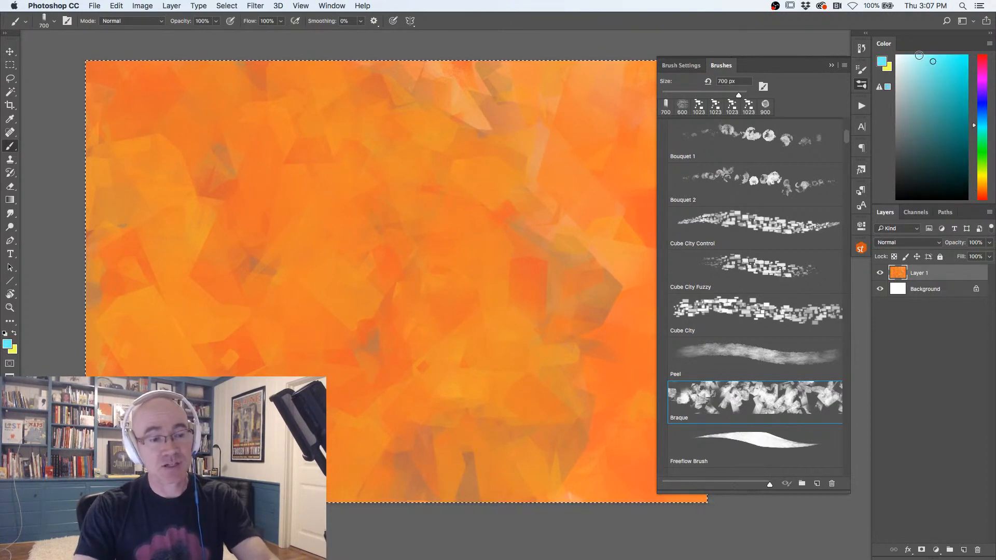
{"action": "left_click", "coordinate": [918, 70]}
{"action": "left_click", "coordinate": [982, 118]}
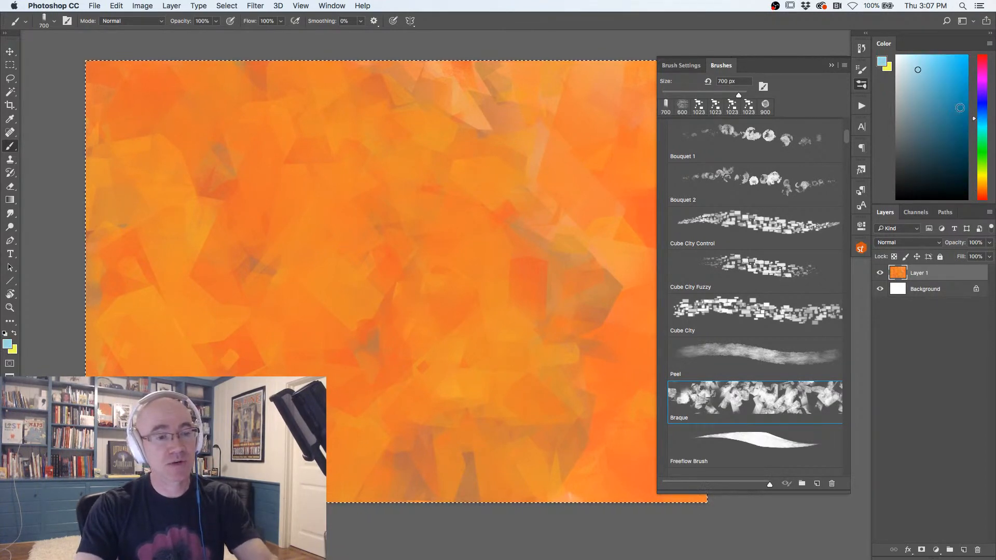
{"action": "mouse_move", "coordinate": [436, 202]}
{"action": "left_mouse_down"}
{"action": "mouse_move", "coordinate": [356, 129]}
{"action": "mouse_move", "coordinate": [167, 318]}
{"action": "mouse_move", "coordinate": [322, 84]}
{"action": "mouse_move", "coordinate": [589, 78]}
{"action": "mouse_move", "coordinate": [405, 429]}
{"action": "mouse_move", "coordinate": [122, 173]}
{"action": "mouse_move", "coordinate": [343, 471]}
{"action": "mouse_move", "coordinate": [269, 178]}
{"action": "mouse_move", "coordinate": [114, 291]}
{"action": "mouse_move", "coordinate": [151, 115]}
{"action": "left_mouse_up"}
Layer darker blue and pale blue Braque strokes over the light blue texture, then clear the layer.
{"action": "left_click", "coordinate": [926, 91]}
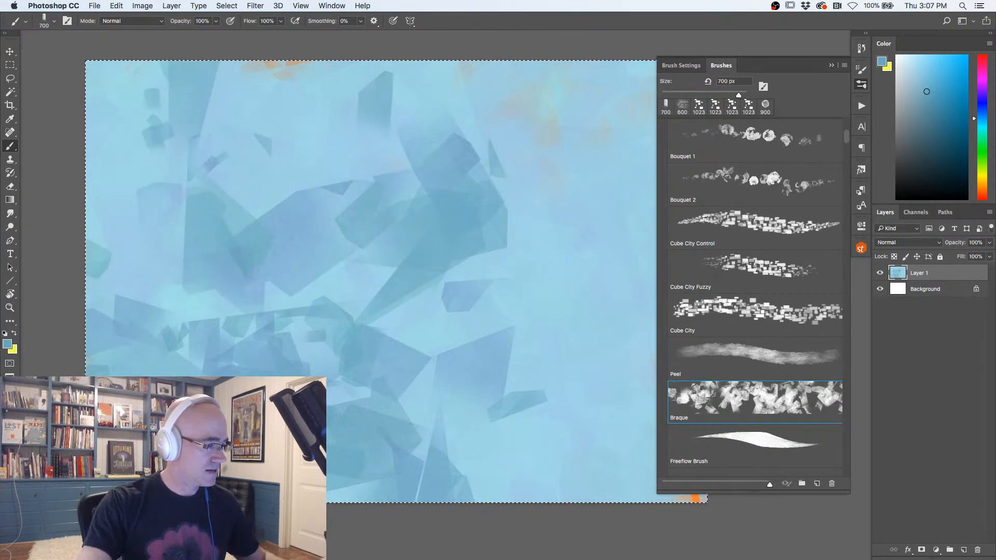
{"action": "left_click", "coordinate": [413, 322], "text": "alt"}
{"action": "mouse_move", "coordinate": [599, 433]}
{"action": "left_mouse_down"}
{"action": "mouse_move", "coordinate": [626, 361]}
{"action": "mouse_move", "coordinate": [590, 118]}
{"action": "mouse_move", "coordinate": [358, 102]}
{"action": "mouse_move", "coordinate": [332, 273]}
{"action": "left_mouse_up"}
{"action": "left_click", "coordinate": [373, 180], "text": "alt"}
{"action": "mouse_move", "coordinate": [374, 180]}
{"action": "left_mouse_down"}
{"action": "mouse_move", "coordinate": [289, 338]}
{"action": "mouse_move", "coordinate": [218, 267]}
{"action": "left_mouse_up"}
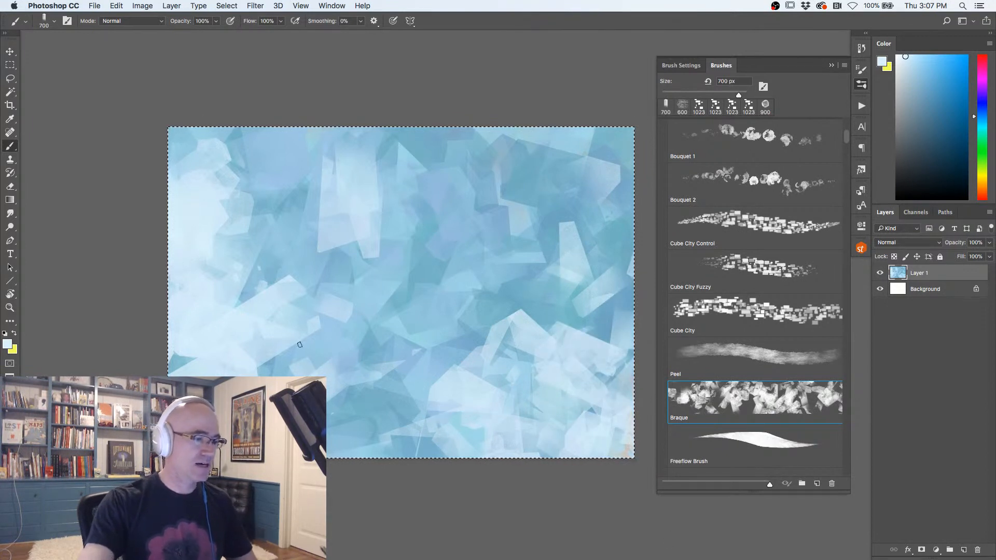
{"action": "key", "text": "Delete"}
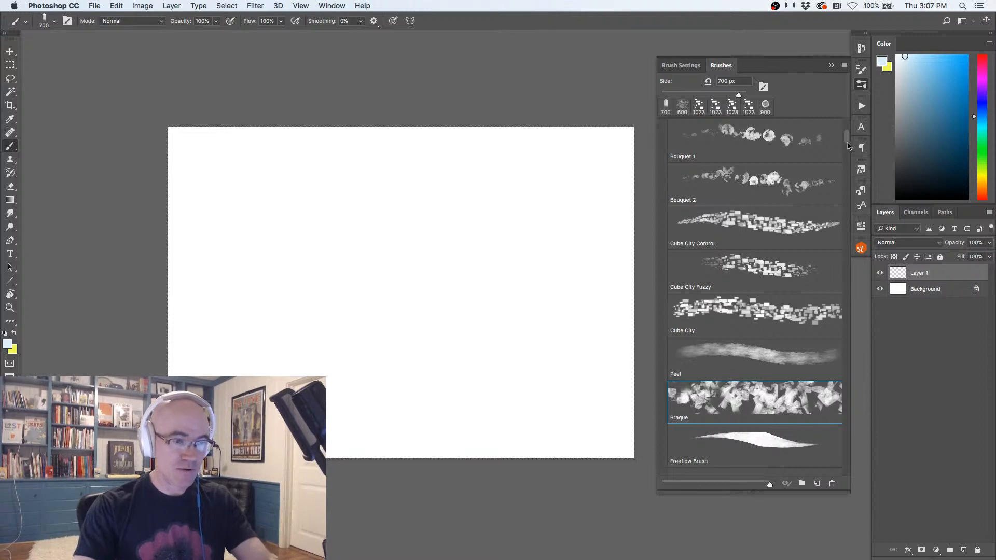
Test the Freeflow Brush at 200 px with a curling black stroke, then clear it.
{"action": "scroll", "coordinate": [847, 148], "scroll_direction": "down", "scroll_amount": 5}
{"action": "left_click", "coordinate": [761, 338]}
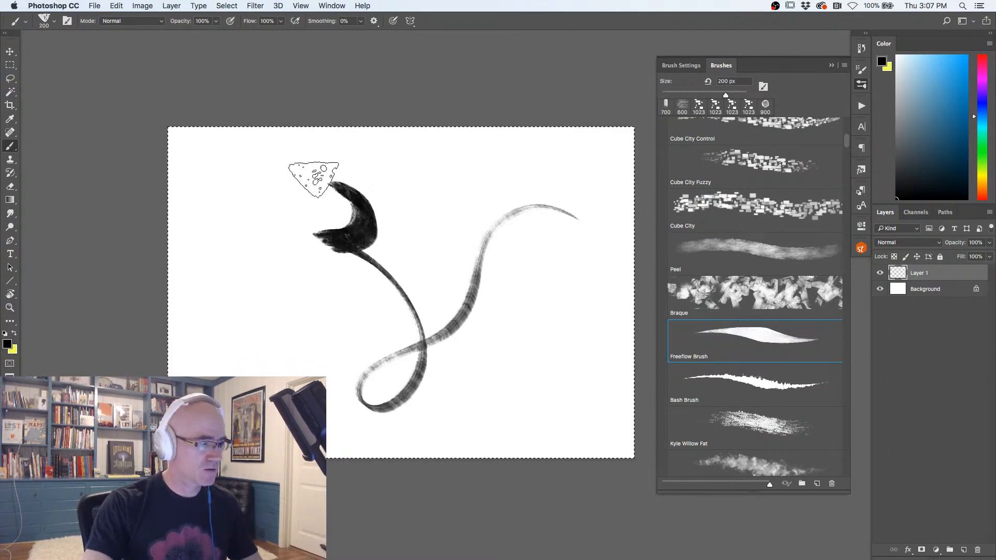
{"action": "key", "text": "Delete"}
Reduce the Freeflow Brush to 70 px and sketch a tall black arch with curved lines inside it.
{"action": "key", "text": "bracketleft"}
{"action": "key", "text": "bracketleft"}
{"action": "key", "text": "bracketleft"}
{"action": "key", "text": "bracketleft"}
{"action": "key", "text": "bracketleft"}
{"action": "key", "text": "bracketleft"}
{"action": "key", "text": "bracketleft"}
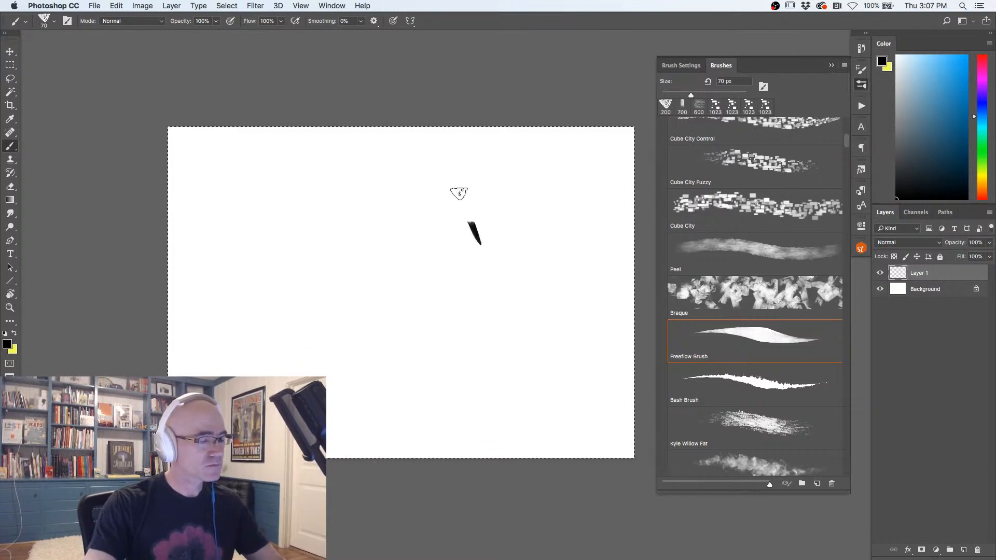
{"action": "left_click_drag", "start_coordinate": [470, 218], "coordinate": [492, 365]}
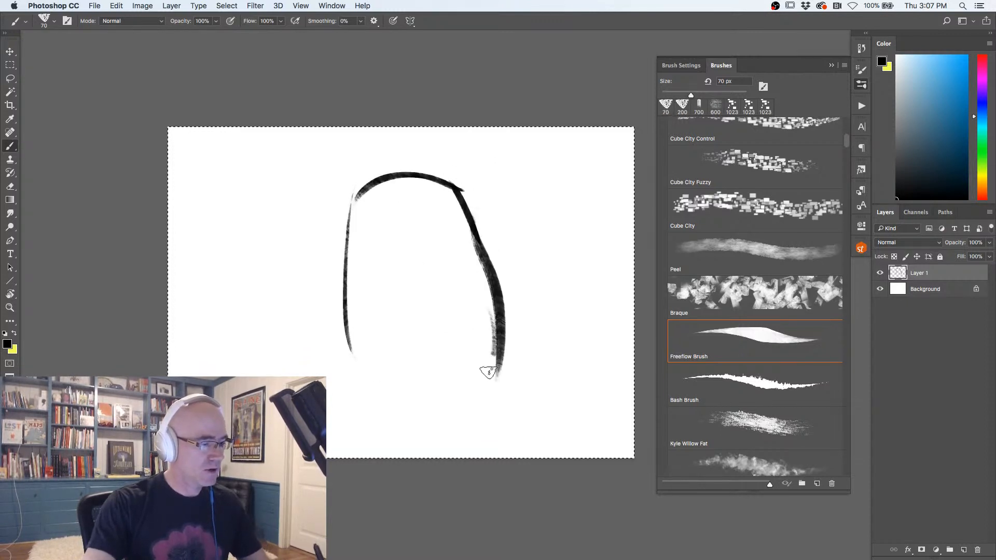
{"action": "left_click_drag", "start_coordinate": [339, 254], "coordinate": [341, 288]}
{"action": "left_click_drag", "start_coordinate": [358, 201], "coordinate": [354, 388]}
{"action": "left_click_drag", "start_coordinate": [416, 202], "coordinate": [487, 322]}
{"action": "left_click_drag", "start_coordinate": [435, 194], "coordinate": [482, 332]}
Paint thick bands, curved strokes and a long looping black line around the arch sketch with the Freeflow Brush.
{"action": "left_click", "coordinate": [421, 284], "text": "super"}
{"action": "left_click_drag", "start_coordinate": [237, 184], "coordinate": [193, 374]}
{"action": "left_click_drag", "start_coordinate": [270, 375], "coordinate": [157, 271]}
{"action": "left_click_drag", "start_coordinate": [292, 152], "coordinate": [177, 131]}
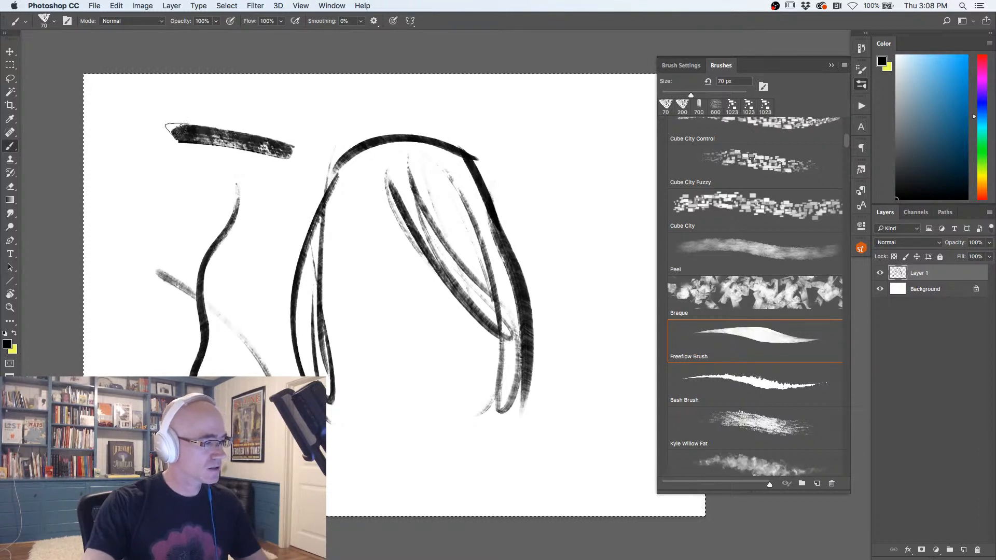
{"action": "left_click_drag", "start_coordinate": [278, 190], "coordinate": [146, 177]}
{"action": "left_click_drag", "start_coordinate": [274, 235], "coordinate": [144, 203]}
{"action": "mouse_move", "coordinate": [598, 172]}
{"action": "left_mouse_down"}
{"action": "mouse_move", "coordinate": [581, 265]}
{"action": "mouse_move", "coordinate": [556, 226]}
{"action": "mouse_move", "coordinate": [494, 445]}
{"action": "mouse_move", "coordinate": [398, 282]}
{"action": "mouse_move", "coordinate": [330, 470]}
{"action": "left_mouse_up"}
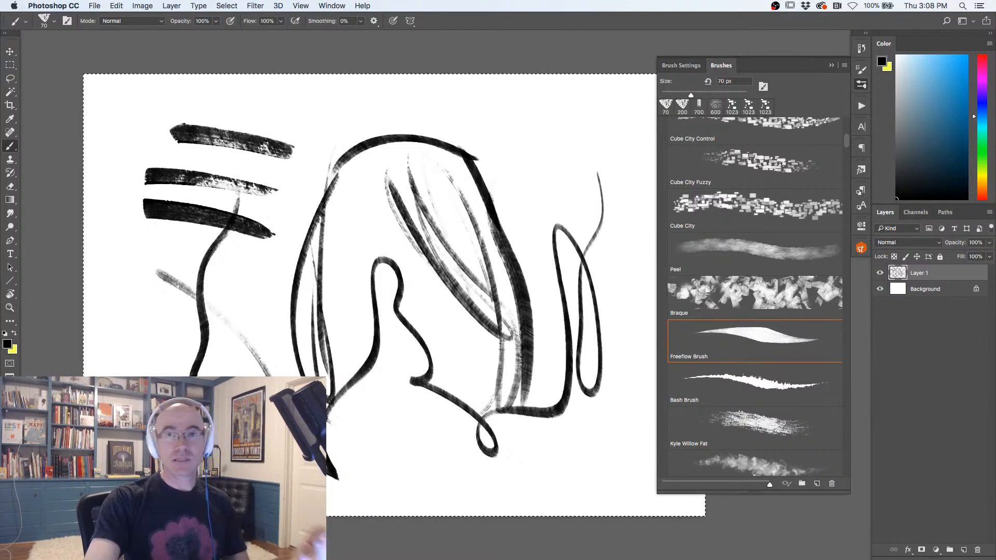
Undo the bands and looping strokes painted around the arch sketch.
{"action": "key", "text": "super+z"}
{"action": "key", "text": "super+z"}
{"action": "key", "text": "super+z"}
{"action": "key", "text": "super+z"}
{"action": "key", "text": "super+z"}
{"action": "key", "text": "super+z"}
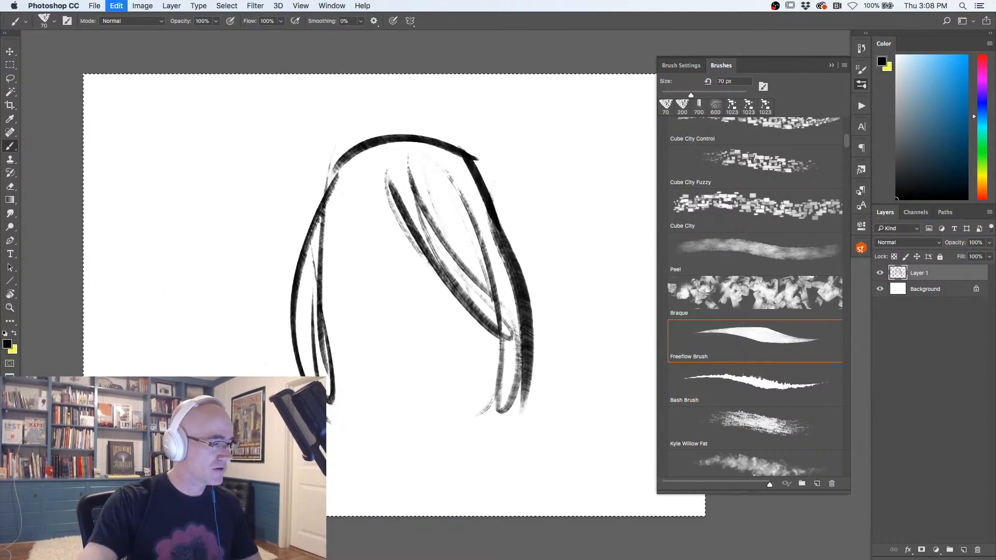
Paint separate thick, thin and faint black Freeflow strokes around and inside the arch sketch.
{"action": "mouse_move", "coordinate": [609, 327]}
{"action": "left_mouse_down"}
{"action": "mouse_move", "coordinate": [590, 140]}
{"action": "mouse_move", "coordinate": [576, 333]}
{"action": "mouse_move", "coordinate": [594, 358]}
{"action": "left_mouse_up"}
{"action": "left_click_drag", "start_coordinate": [604, 384], "coordinate": [547, 410]}
{"action": "left_click_drag", "start_coordinate": [524, 467], "coordinate": [350, 453]}
{"action": "left_click_drag", "start_coordinate": [206, 320], "coordinate": [220, 309]}
{"action": "left_click_drag", "start_coordinate": [256, 207], "coordinate": [171, 156]}
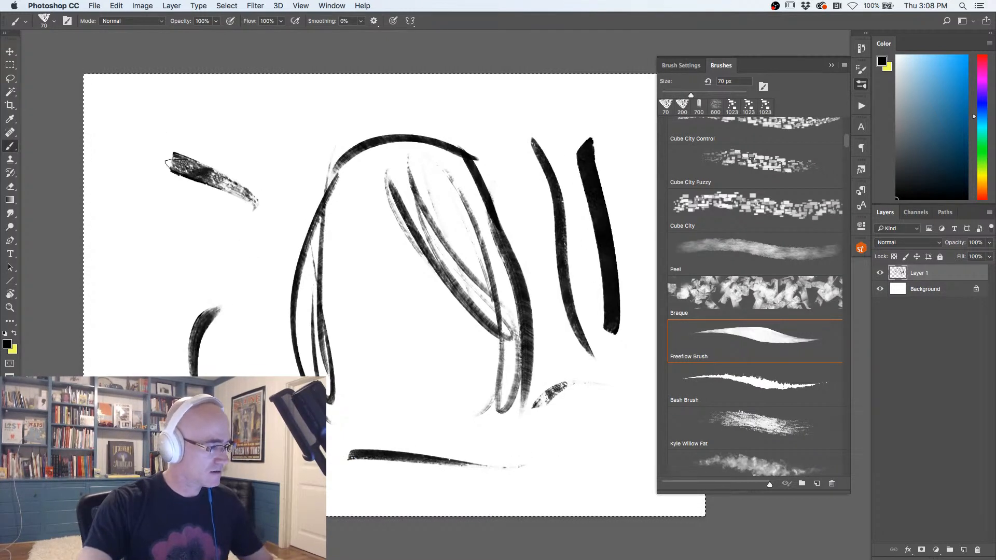
{"action": "left_click_drag", "start_coordinate": [167, 215], "coordinate": [176, 289]}
{"action": "left_click_drag", "start_coordinate": [260, 224], "coordinate": [204, 131]}
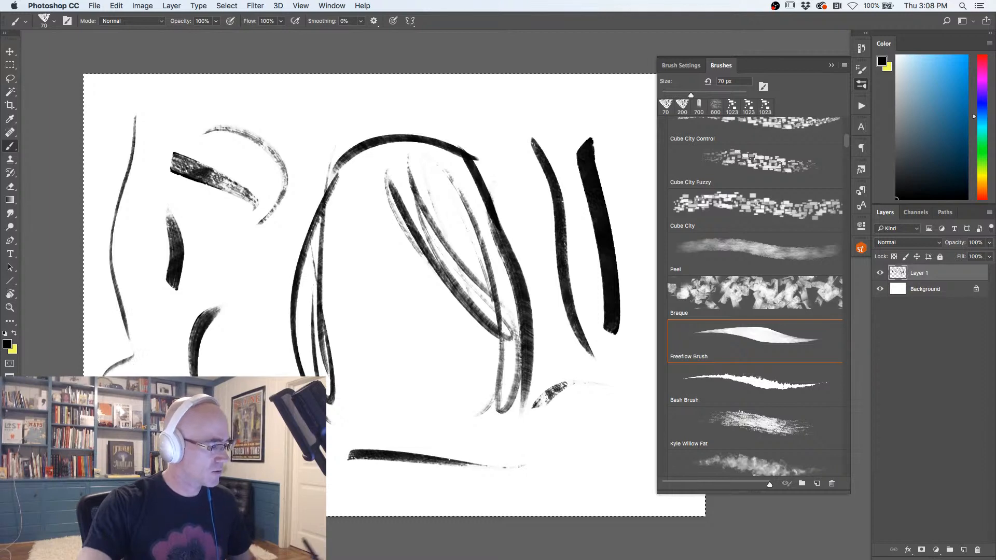
{"action": "left_click_drag", "start_coordinate": [434, 343], "coordinate": [372, 268]}
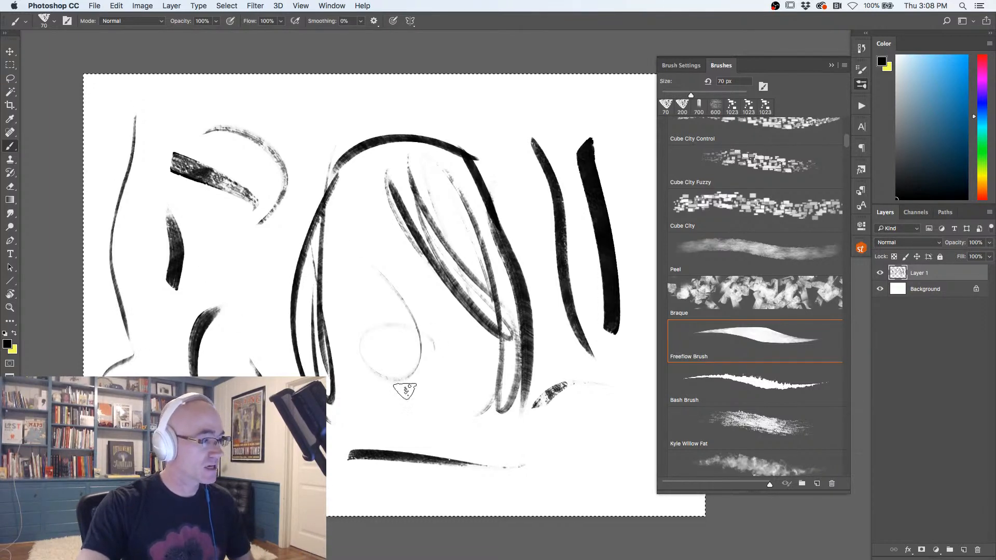
Test the Freeflow Brush with Scattering enabled at a count of 2 on a long winding stroke, then clear the layer and deselect.
{"action": "left_click", "coordinate": [681, 66]}
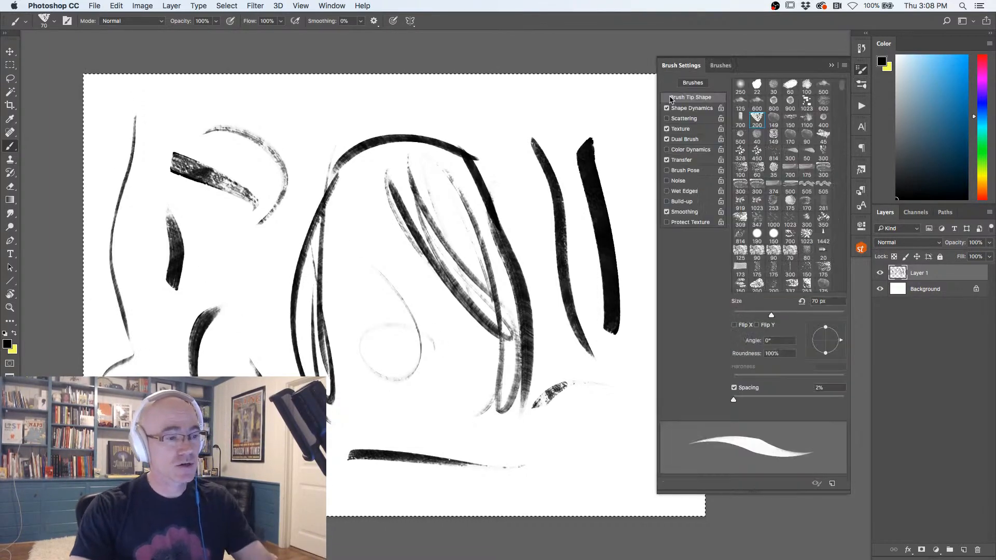
{"action": "left_click", "coordinate": [675, 120]}
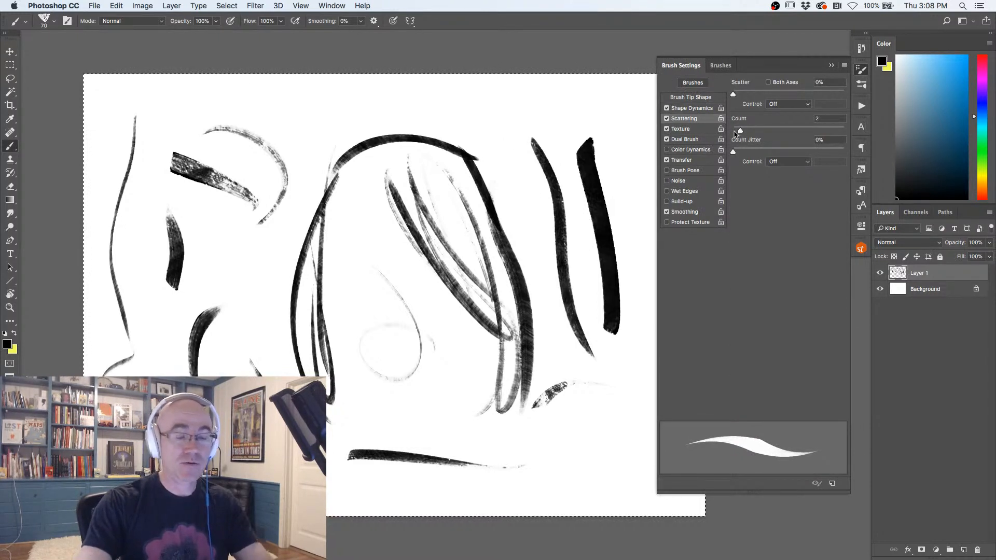
{"action": "mouse_move", "coordinate": [551, 117]}
{"action": "left_mouse_down"}
{"action": "mouse_move", "coordinate": [337, 111]}
{"action": "mouse_move", "coordinate": [275, 190]}
{"action": "mouse_move", "coordinate": [256, 317]}
{"action": "mouse_move", "coordinate": [381, 358]}
{"action": "mouse_move", "coordinate": [446, 358]}
{"action": "mouse_move", "coordinate": [511, 459]}
{"action": "left_mouse_up"}
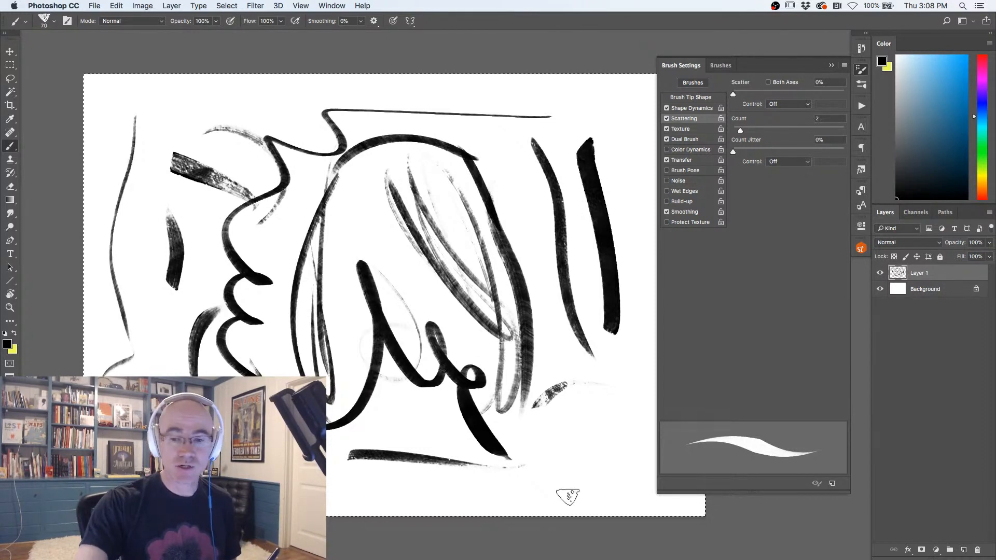
{"action": "key", "text": "Delete"}
{"action": "key", "text": "super+d"}
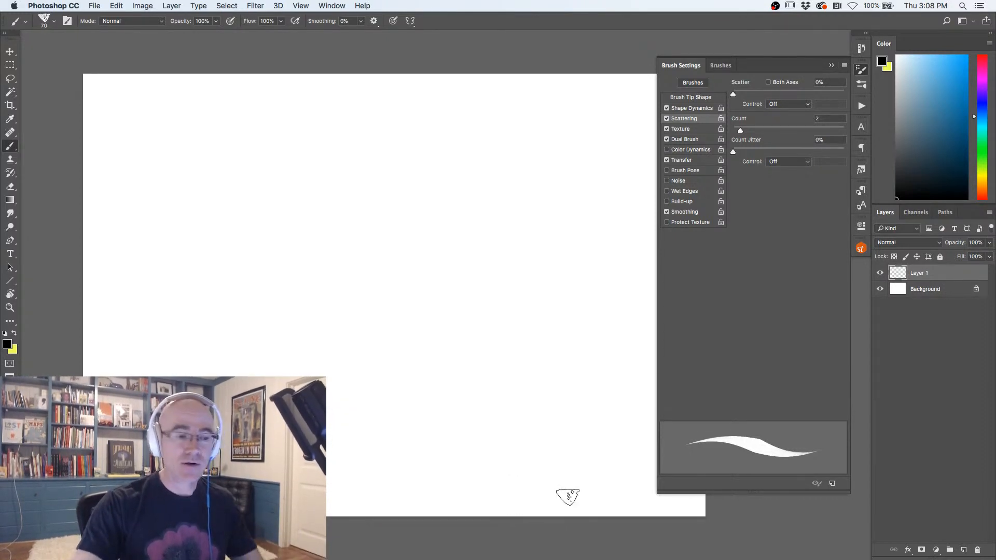
Paint a rough horizontal stroke and jagged black lines with the Bash Brush at 149 px, then clear them.
{"action": "left_click", "coordinate": [720, 65]}
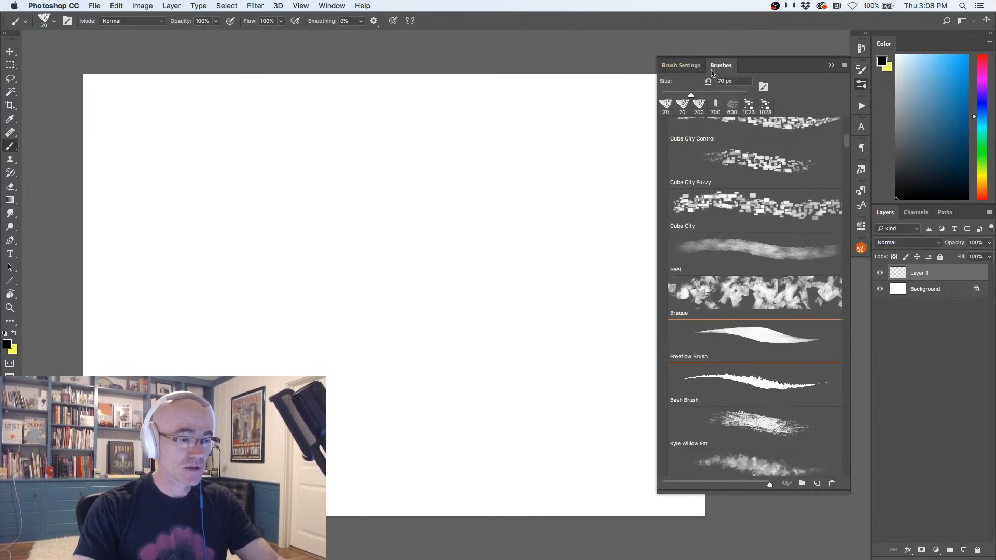
{"action": "left_click", "coordinate": [733, 367]}
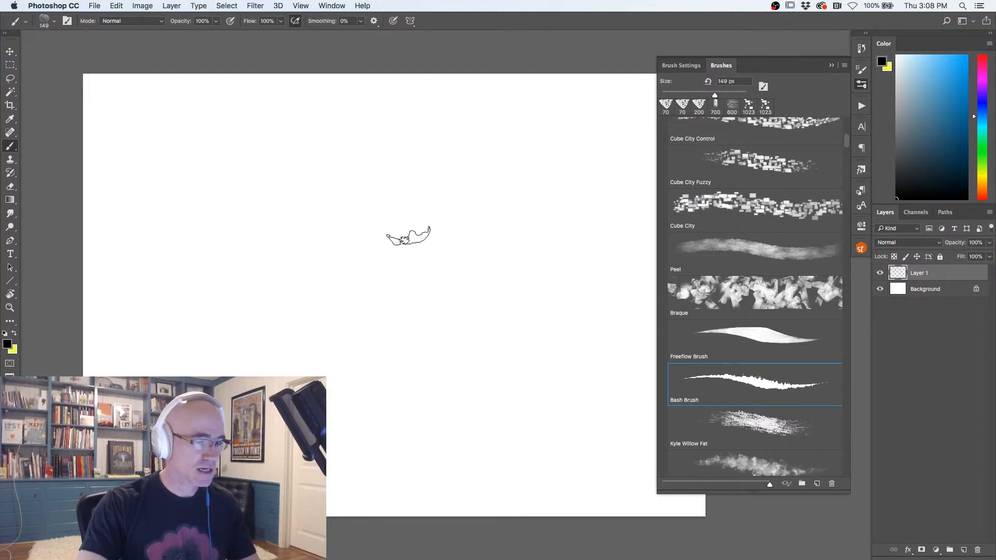
{"action": "left_click_drag", "start_coordinate": [549, 256], "coordinate": [201, 259]}
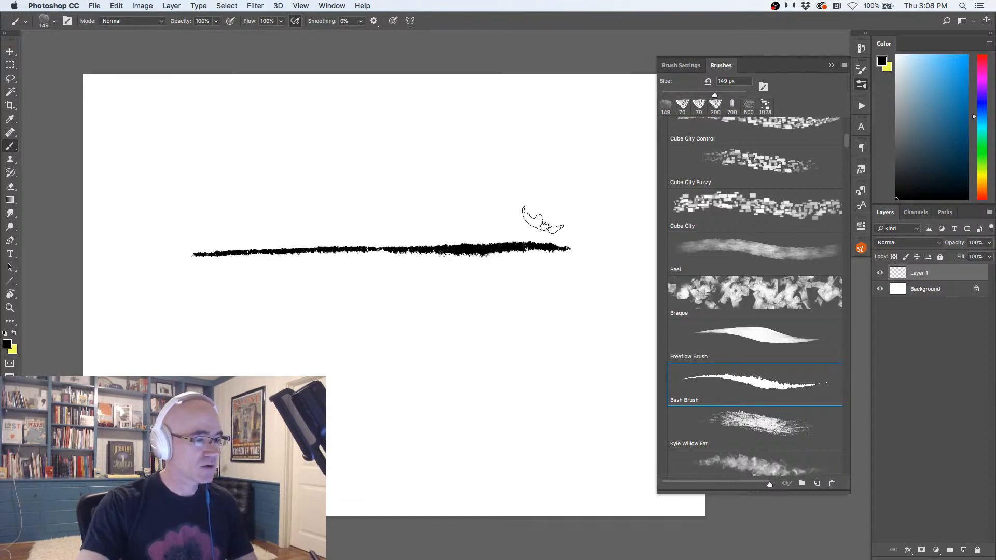
{"action": "mouse_move", "coordinate": [541, 253]}
{"action": "left_mouse_down"}
{"action": "mouse_move", "coordinate": [522, 363]}
{"action": "mouse_move", "coordinate": [544, 420]}
{"action": "mouse_move", "coordinate": [450, 332]}
{"action": "mouse_move", "coordinate": [386, 298]}
{"action": "mouse_move", "coordinate": [414, 365]}
{"action": "mouse_move", "coordinate": [364, 360]}
{"action": "mouse_move", "coordinate": [328, 413]}
{"action": "left_mouse_up"}
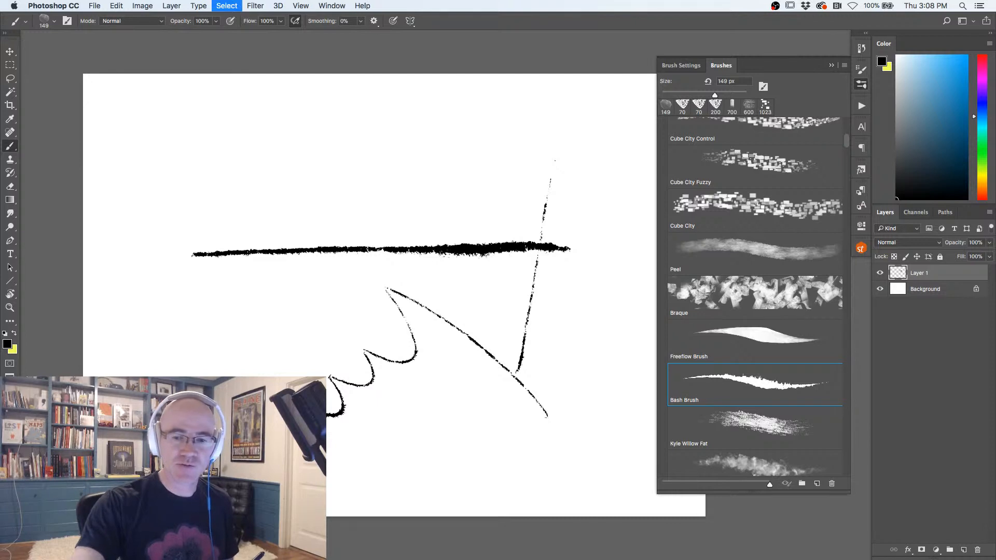
{"action": "key", "text": "BackSpace"}
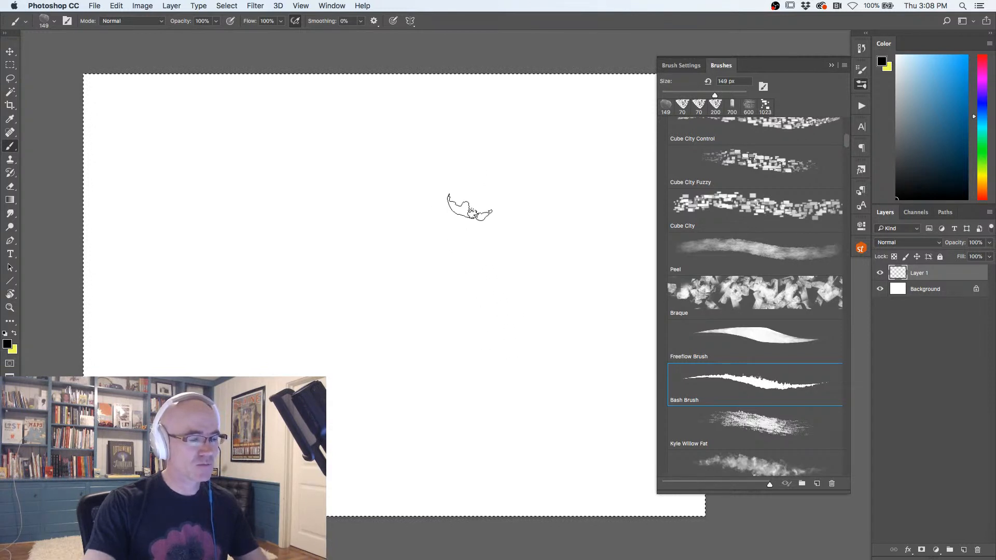
Sketch a black building outline with the Bash Brush at 149 px: a vertical wall edge, angled roof lines and an arched doorway.
{"action": "left_click_drag", "start_coordinate": [452, 217], "coordinate": [452, 325]}
{"action": "mouse_move", "coordinate": [451, 214]}
{"action": "left_mouse_down"}
{"action": "mouse_move", "coordinate": [366, 181]}
{"action": "mouse_move", "coordinate": [381, 177]}
{"action": "mouse_move", "coordinate": [323, 174]}
{"action": "left_mouse_up"}
{"action": "left_click_drag", "start_coordinate": [452, 209], "coordinate": [317, 209]}
{"action": "left_click_drag", "start_coordinate": [447, 212], "coordinate": [318, 209]}
{"action": "mouse_move", "coordinate": [436, 353]}
{"action": "left_mouse_down"}
{"action": "mouse_move", "coordinate": [437, 290]}
{"action": "mouse_move", "coordinate": [434, 353]}
{"action": "left_mouse_up"}
{"action": "mouse_move", "coordinate": [411, 283]}
{"action": "left_mouse_down"}
{"action": "mouse_move", "coordinate": [391, 279]}
{"action": "mouse_move", "coordinate": [389, 350]}
{"action": "left_mouse_up"}
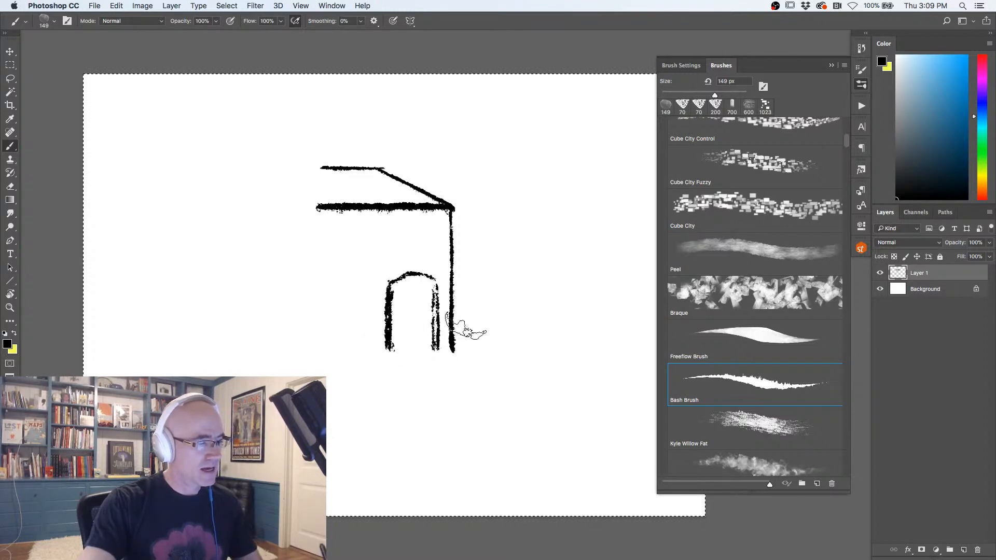
Paint a rough black hillside beside the wall, shade the upper part of the arch and add ragged texture along the thick roof line.
{"action": "mouse_move", "coordinate": [586, 334]}
{"action": "left_mouse_down"}
{"action": "mouse_move", "coordinate": [546, 351]}
{"action": "mouse_move", "coordinate": [510, 342]}
{"action": "mouse_move", "coordinate": [572, 330]}
{"action": "mouse_move", "coordinate": [488, 328]}
{"action": "mouse_move", "coordinate": [476, 330]}
{"action": "mouse_move", "coordinate": [476, 353]}
{"action": "mouse_move", "coordinate": [617, 354]}
{"action": "mouse_move", "coordinate": [560, 326]}
{"action": "mouse_move", "coordinate": [636, 348]}
{"action": "mouse_move", "coordinate": [617, 340]}
{"action": "mouse_move", "coordinate": [627, 334]}
{"action": "mouse_move", "coordinate": [620, 325]}
{"action": "mouse_move", "coordinate": [532, 300]}
{"action": "mouse_move", "coordinate": [555, 292]}
{"action": "mouse_move", "coordinate": [456, 284]}
{"action": "left_mouse_up"}
{"action": "left_click_drag", "start_coordinate": [344, 324], "coordinate": [279, 316]}
{"action": "mouse_move", "coordinate": [408, 340]}
{"action": "left_mouse_down"}
{"action": "mouse_move", "coordinate": [587, 347]}
{"action": "mouse_move", "coordinate": [518, 360]}
{"action": "mouse_move", "coordinate": [504, 334]}
{"action": "mouse_move", "coordinate": [425, 358]}
{"action": "mouse_move", "coordinate": [394, 333]}
{"action": "mouse_move", "coordinate": [399, 354]}
{"action": "mouse_move", "coordinate": [602, 371]}
{"action": "mouse_move", "coordinate": [392, 370]}
{"action": "mouse_move", "coordinate": [344, 358]}
{"action": "left_mouse_up"}
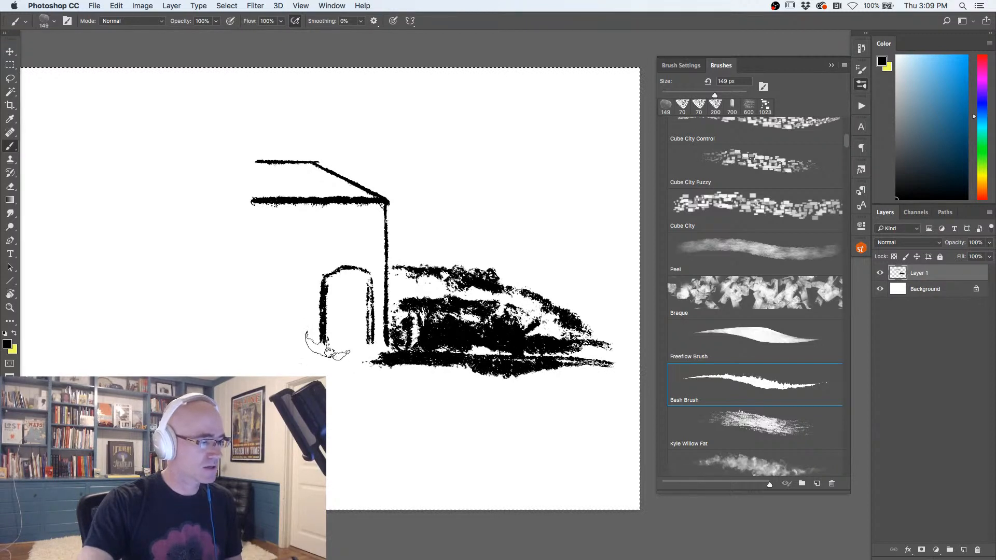
{"action": "mouse_move", "coordinate": [346, 286]}
{"action": "left_mouse_down"}
{"action": "mouse_move", "coordinate": [360, 291]}
{"action": "mouse_move", "coordinate": [334, 292]}
{"action": "left_mouse_up"}
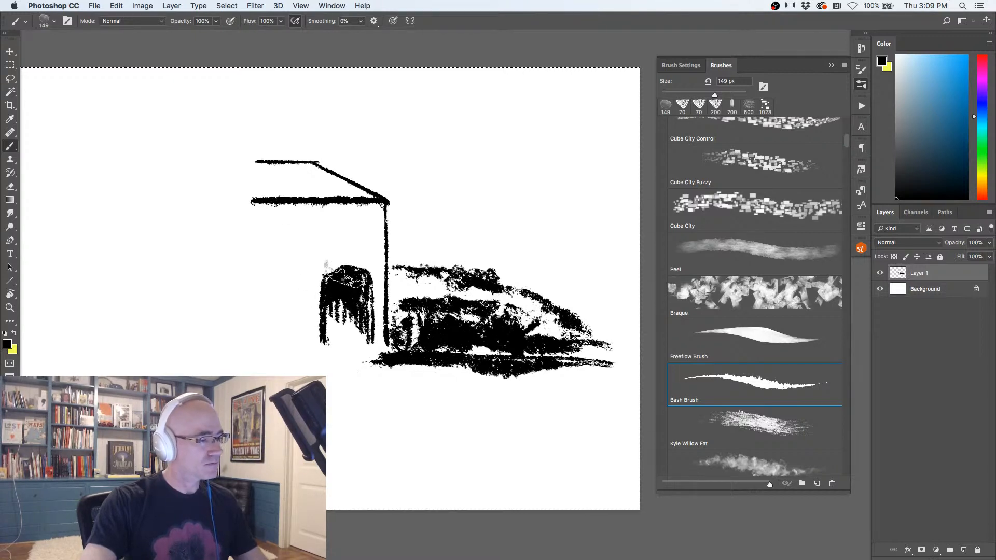
{"action": "key", "text": "ctrl+a"}
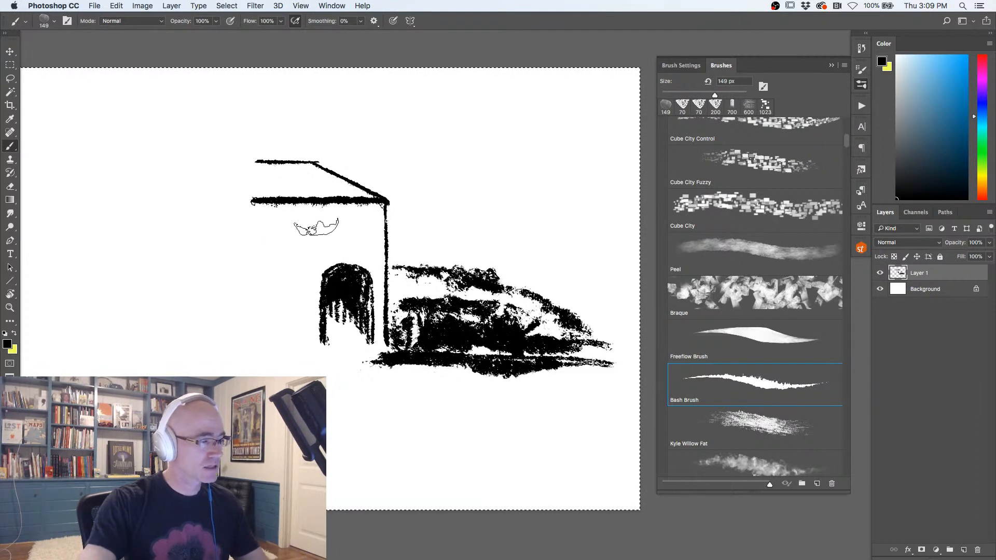
{"action": "left_click_drag", "start_coordinate": [337, 216], "coordinate": [261, 213]}
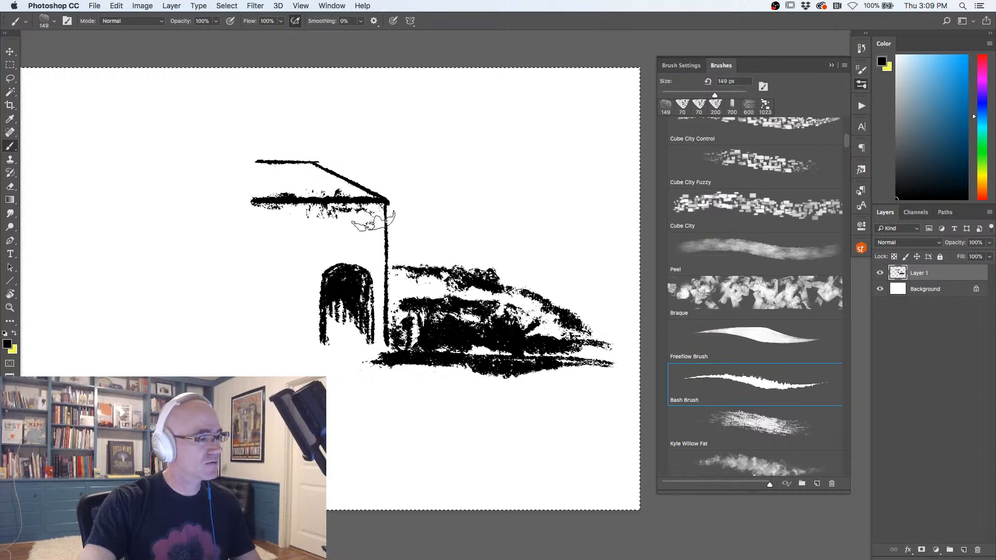
Examine the rough edges of the Bash Brush building sketch up close, then clear the layer and return to the Brush tool.
{"action": "left_click_drag", "start_coordinate": [501, 336], "coordinate": [511, 330]}
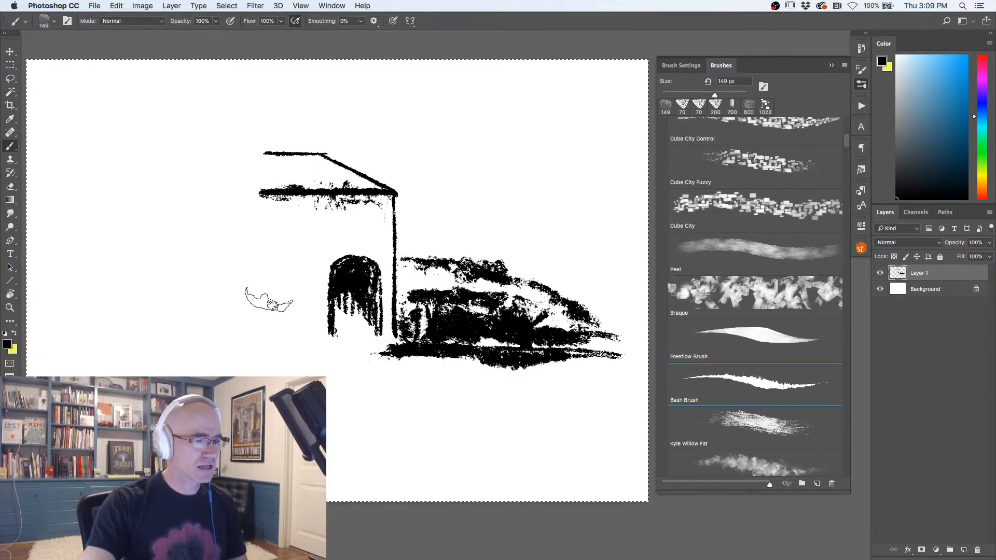
{"action": "double_click", "coordinate": [9, 308]}
{"action": "left_click_drag", "start_coordinate": [372, 400], "coordinate": [341, 381]}
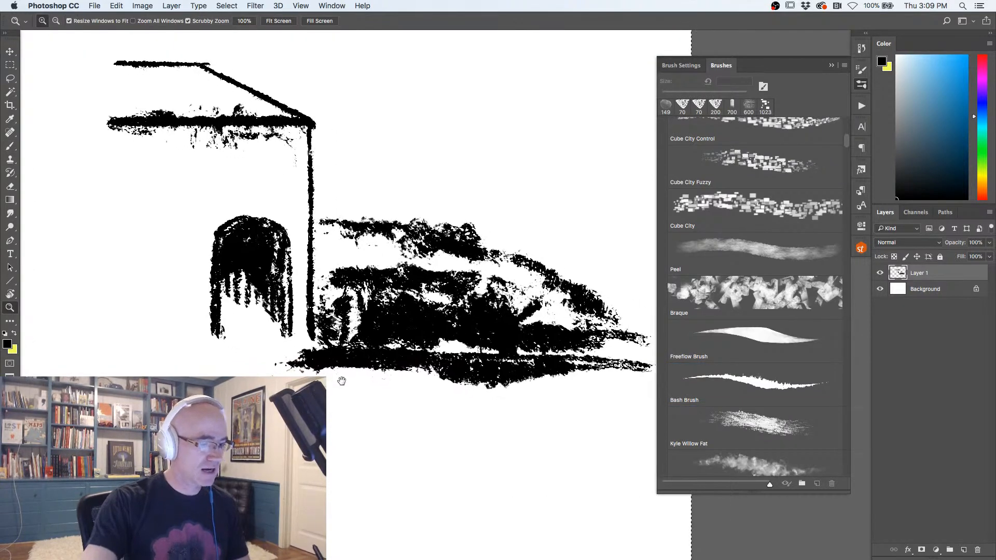
{"action": "left_click_drag", "start_coordinate": [349, 313], "coordinate": [393, 313]}
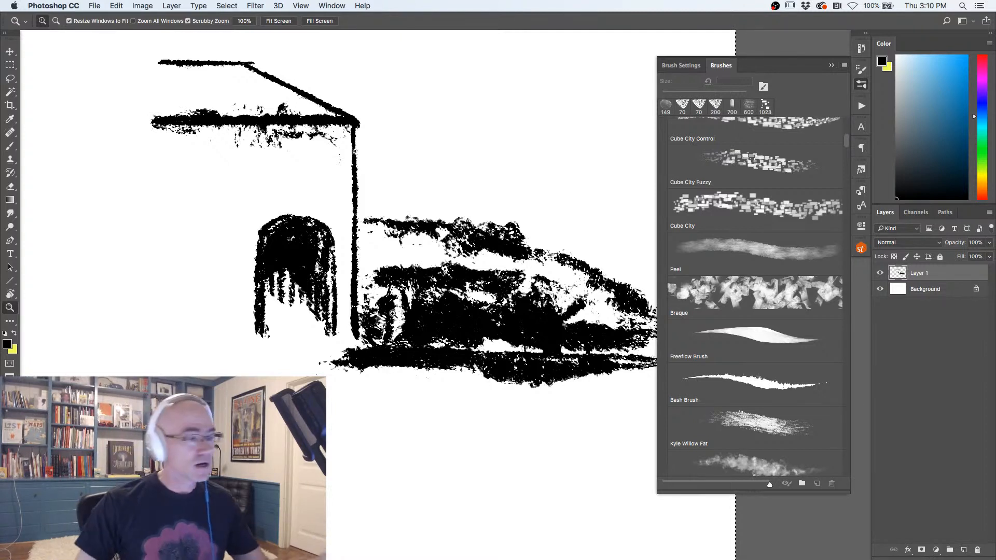
{"action": "left_click", "coordinate": [289, 241]}
{"action": "left_click", "coordinate": [303, 259], "text": "alt"}
{"action": "left_click", "coordinate": [304, 260], "text": "alt"}
{"action": "left_click_drag", "start_coordinate": [303, 260], "coordinate": [396, 272]}
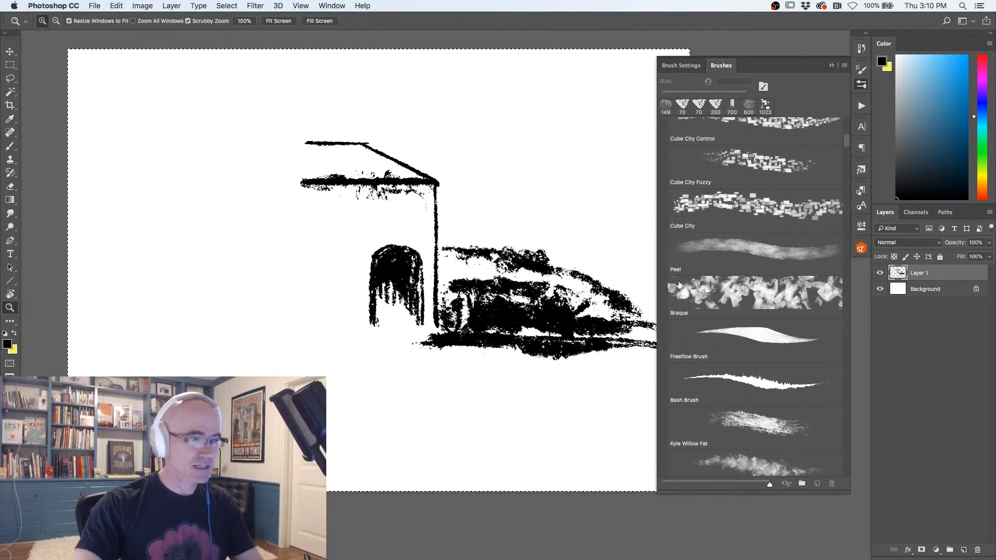
{"action": "key", "text": "Delete"}
{"action": "key", "text": "b"}
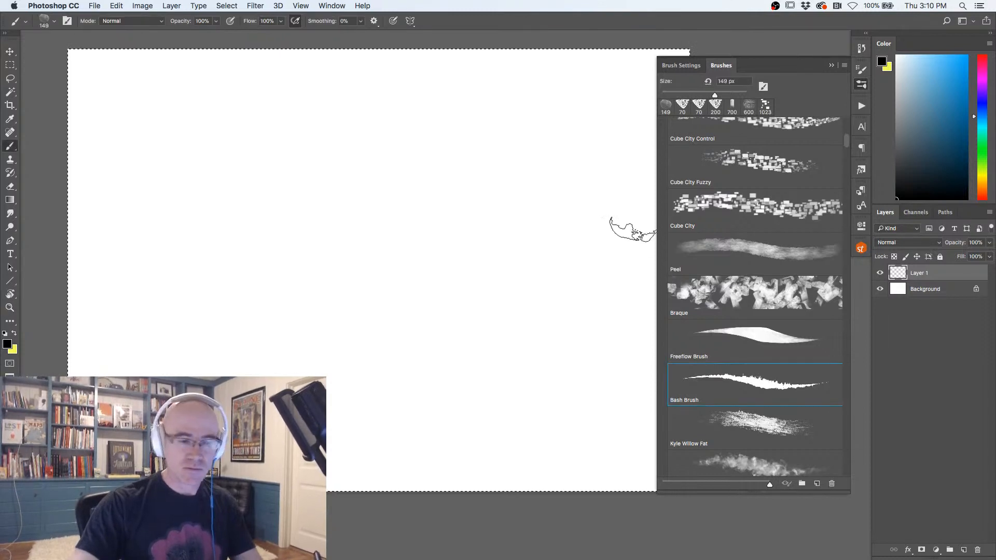
Shade two grainy black patches with the Kyle Willow Fat brush at 150 px, then clear the layer.
{"action": "left_click", "coordinate": [758, 423]}
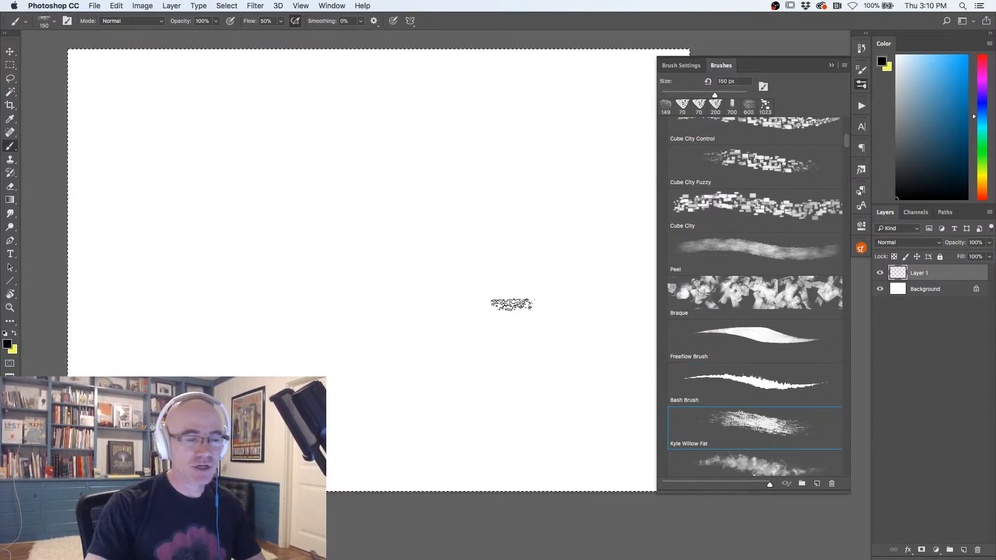
{"action": "mouse_move", "coordinate": [534, 326]}
{"action": "left_mouse_down"}
{"action": "mouse_move", "coordinate": [551, 349]}
{"action": "mouse_move", "coordinate": [562, 340]}
{"action": "mouse_move", "coordinate": [545, 335]}
{"action": "mouse_move", "coordinate": [456, 204]}
{"action": "mouse_move", "coordinate": [589, 334]}
{"action": "mouse_move", "coordinate": [411, 141]}
{"action": "left_mouse_up"}
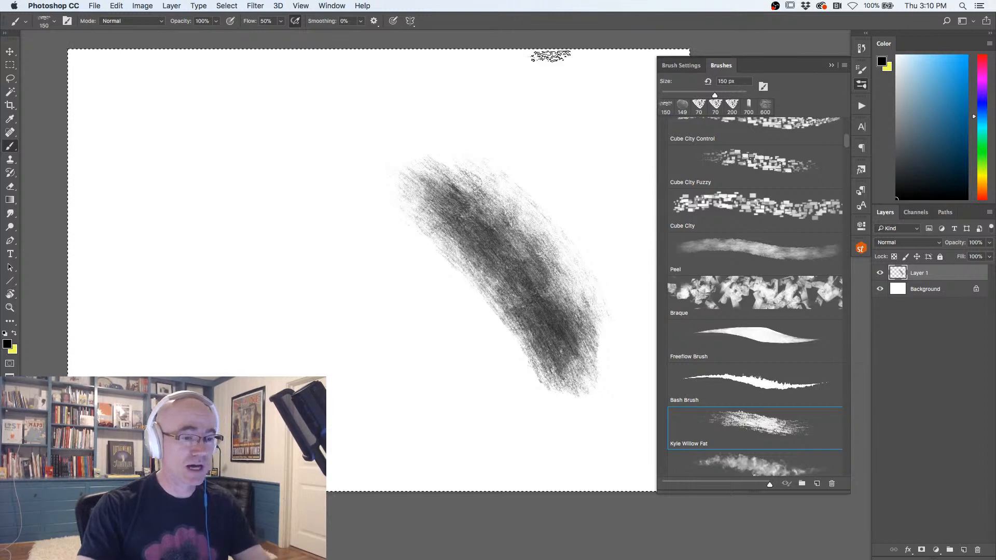
{"action": "mouse_move", "coordinate": [356, 313]}
{"action": "left_mouse_down"}
{"action": "mouse_move", "coordinate": [345, 360]}
{"action": "mouse_move", "coordinate": [343, 273]}
{"action": "mouse_move", "coordinate": [350, 297]}
{"action": "mouse_move", "coordinate": [329, 303]}
{"action": "mouse_move", "coordinate": [389, 298]}
{"action": "mouse_move", "coordinate": [291, 314]}
{"action": "mouse_move", "coordinate": [363, 312]}
{"action": "mouse_move", "coordinate": [300, 294]}
{"action": "mouse_move", "coordinate": [282, 317]}
{"action": "mouse_move", "coordinate": [306, 197]}
{"action": "mouse_move", "coordinate": [291, 174]}
{"action": "left_mouse_up"}
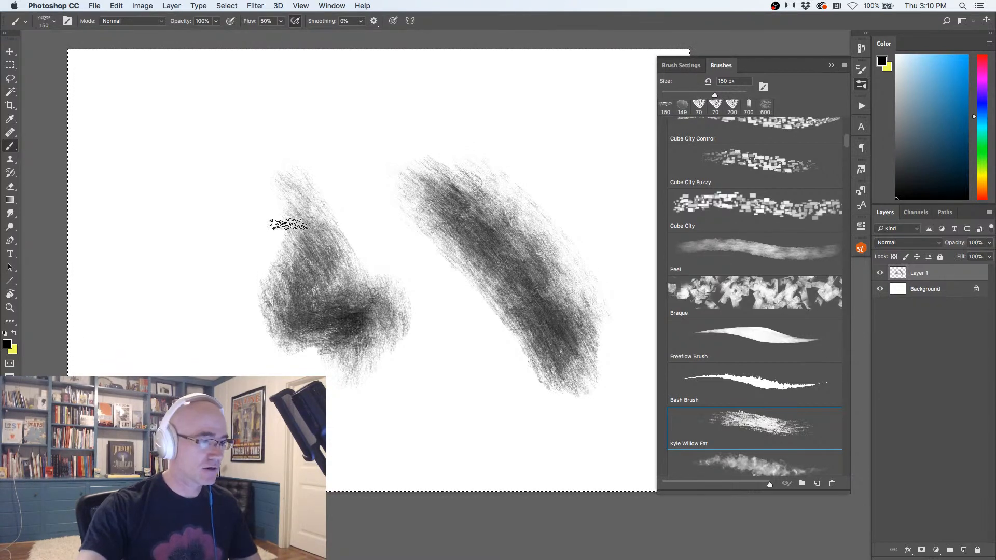
{"action": "key", "text": "Delete"}
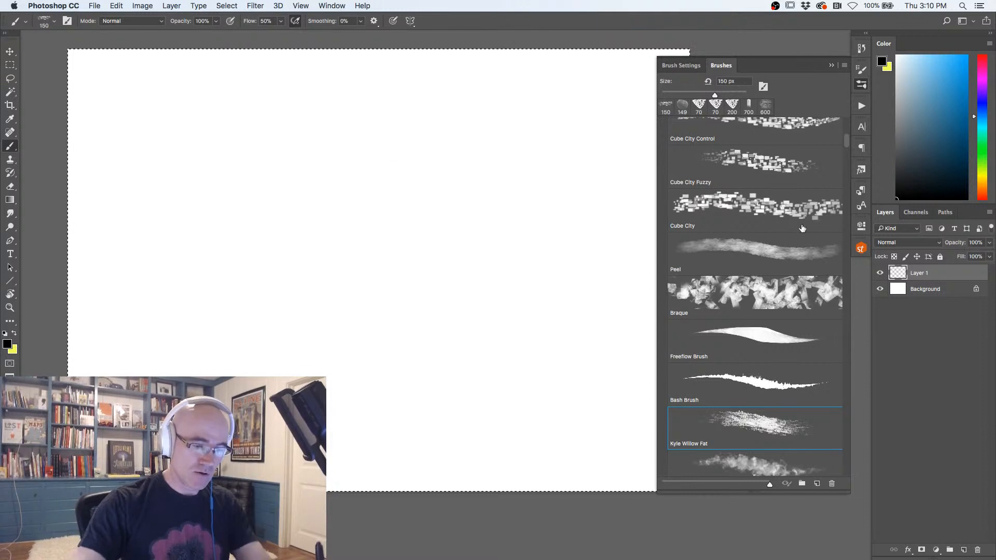
Cover the canvas with black blotches using the Stain Monster brush at 1100 px, then clear the layer.
{"action": "scroll", "coordinate": [849, 141], "scroll_direction": "down", "scroll_amount": 4}
{"action": "left_click", "coordinate": [760, 297]}
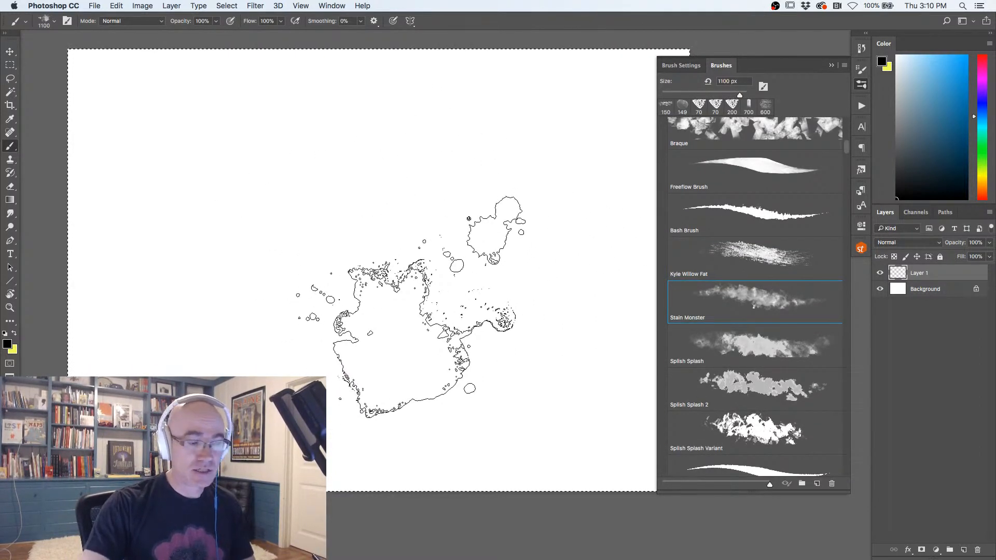
{"action": "mouse_move", "coordinate": [372, 386]}
{"action": "left_mouse_down"}
{"action": "mouse_move", "coordinate": [415, 286]}
{"action": "mouse_move", "coordinate": [275, 156]}
{"action": "left_mouse_up"}
{"action": "mouse_move", "coordinate": [241, 272]}
{"action": "left_mouse_down"}
{"action": "mouse_move", "coordinate": [302, 198]}
{"action": "mouse_move", "coordinate": [519, 156]}
{"action": "mouse_move", "coordinate": [125, 93]}
{"action": "mouse_move", "coordinate": [83, 223]}
{"action": "mouse_move", "coordinate": [124, 337]}
{"action": "left_mouse_up"}
{"action": "mouse_move", "coordinate": [291, 457]}
{"action": "left_mouse_down"}
{"action": "mouse_move", "coordinate": [134, 254]}
{"action": "mouse_move", "coordinate": [363, 83]}
{"action": "mouse_move", "coordinate": [519, 290]}
{"action": "mouse_move", "coordinate": [571, 451]}
{"action": "mouse_move", "coordinate": [586, 449]}
{"action": "left_mouse_up"}
{"action": "key", "text": "super+minus"}
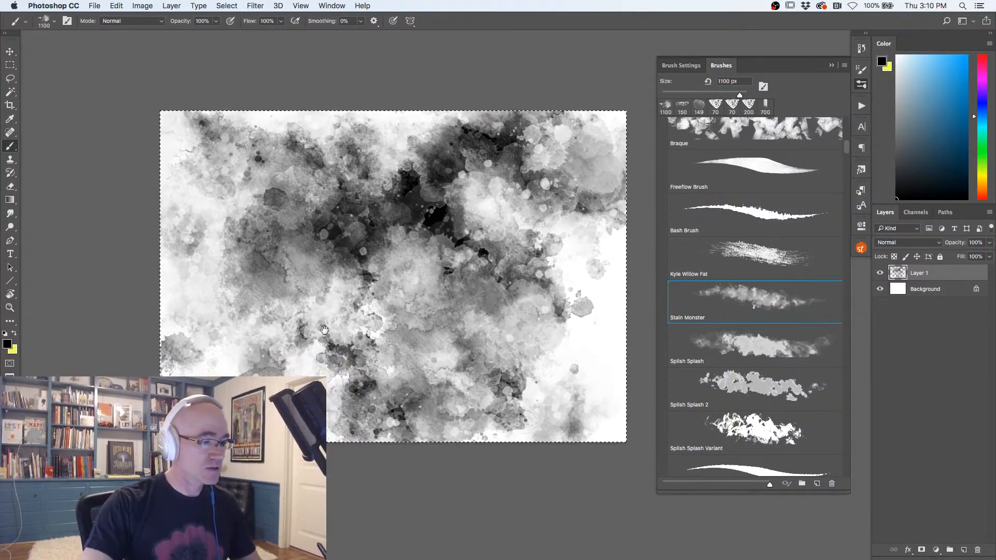
{"action": "key", "text": "BackSpace"}
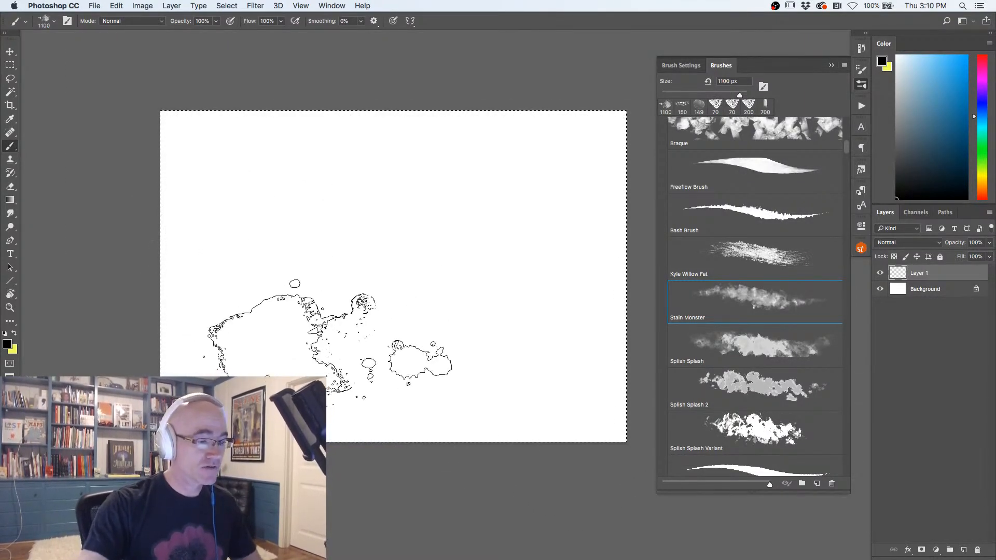
Choose a medium blue foreground colour and paint a cloudy Stain Monster texture across most of the canvas.
{"action": "left_click", "coordinate": [950, 78]}
{"action": "mouse_move", "coordinate": [381, 414]}
{"action": "left_mouse_down"}
{"action": "mouse_move", "coordinate": [295, 232]}
{"action": "mouse_move", "coordinate": [338, 343]}
{"action": "mouse_move", "coordinate": [156, 280]}
{"action": "mouse_move", "coordinate": [301, 135]}
{"action": "mouse_move", "coordinate": [389, 171]}
{"action": "mouse_move", "coordinate": [511, 337]}
{"action": "mouse_move", "coordinate": [560, 296]}
{"action": "left_mouse_up"}
{"action": "mouse_move", "coordinate": [425, 332]}
{"action": "left_mouse_down"}
{"action": "mouse_move", "coordinate": [488, 273]}
{"action": "mouse_move", "coordinate": [441, 207]}
{"action": "left_mouse_up"}
{"action": "mouse_move", "coordinate": [519, 162]}
{"action": "left_mouse_down"}
{"action": "mouse_move", "coordinate": [520, 374]}
{"action": "mouse_move", "coordinate": [444, 417]}
{"action": "mouse_move", "coordinate": [486, 153]}
{"action": "mouse_move", "coordinate": [426, 127]}
{"action": "mouse_move", "coordinate": [266, 210]}
{"action": "mouse_move", "coordinate": [301, 292]}
{"action": "mouse_move", "coordinate": [306, 422]}
{"action": "mouse_move", "coordinate": [192, 350]}
{"action": "mouse_move", "coordinate": [269, 310]}
{"action": "mouse_move", "coordinate": [271, 230]}
{"action": "mouse_move", "coordinate": [225, 179]}
{"action": "mouse_move", "coordinate": [163, 138]}
{"action": "mouse_move", "coordinate": [371, 201]}
{"action": "mouse_move", "coordinate": [358, 293]}
{"action": "mouse_move", "coordinate": [426, 306]}
{"action": "mouse_move", "coordinate": [381, 371]}
{"action": "mouse_move", "coordinate": [237, 344]}
{"action": "mouse_move", "coordinate": [182, 298]}
{"action": "mouse_move", "coordinate": [156, 323]}
{"action": "mouse_move", "coordinate": [176, 271]}
{"action": "mouse_move", "coordinate": [176, 169]}
{"action": "mouse_move", "coordinate": [315, 163]}
{"action": "mouse_move", "coordinate": [228, 151]}
{"action": "mouse_move", "coordinate": [405, 242]}
{"action": "mouse_move", "coordinate": [230, 160]}
{"action": "mouse_move", "coordinate": [165, 288]}
{"action": "left_mouse_up"}
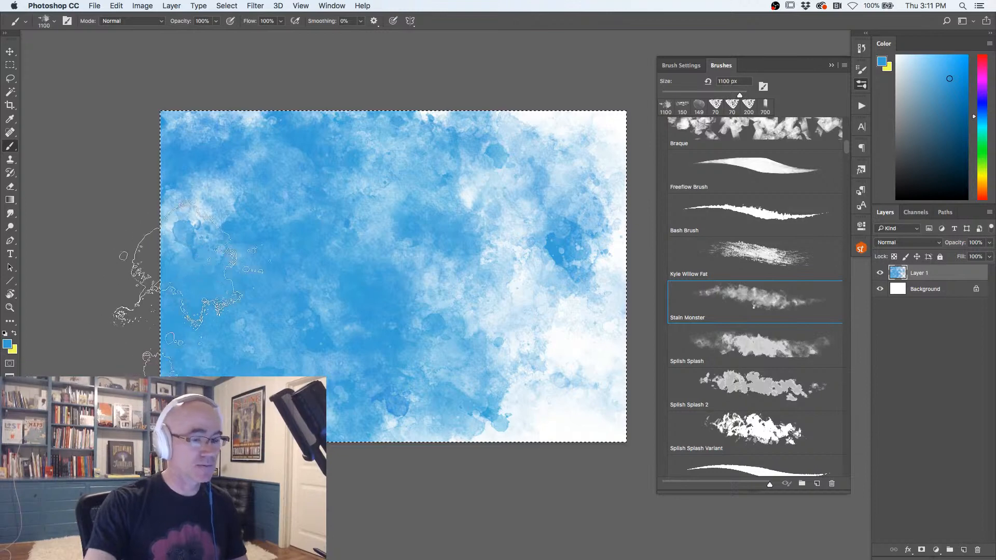
Paint over the blue texture with the Stain Monster brush using Color Dynamics with 14% hue jitter and 1% brightness jitter.
{"action": "left_click", "coordinate": [681, 66]}
{"action": "left_click", "coordinate": [675, 151]}
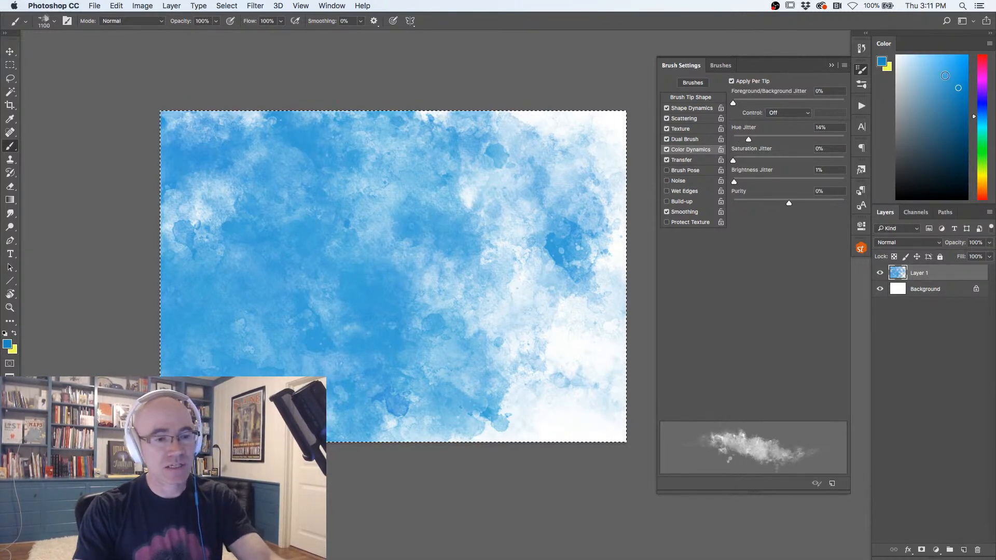
{"action": "mouse_move", "coordinate": [365, 358]}
{"action": "left_mouse_down"}
{"action": "mouse_move", "coordinate": [224, 236]}
{"action": "mouse_move", "coordinate": [394, 389]}
{"action": "mouse_move", "coordinate": [478, 280]}
{"action": "mouse_move", "coordinate": [364, 151]}
{"action": "mouse_move", "coordinate": [493, 243]}
{"action": "mouse_move", "coordinate": [441, 405]}
{"action": "mouse_move", "coordinate": [238, 290]}
{"action": "mouse_move", "coordinate": [337, 322]}
{"action": "mouse_move", "coordinate": [322, 207]}
{"action": "mouse_move", "coordinate": [184, 127]}
{"action": "mouse_move", "coordinate": [423, 332]}
{"action": "mouse_move", "coordinate": [535, 223]}
{"action": "mouse_move", "coordinate": [556, 379]}
{"action": "mouse_move", "coordinate": [307, 332]}
{"action": "mouse_move", "coordinate": [467, 172]}
{"action": "mouse_move", "coordinate": [249, 327]}
{"action": "mouse_move", "coordinate": [404, 311]}
{"action": "left_mouse_up"}
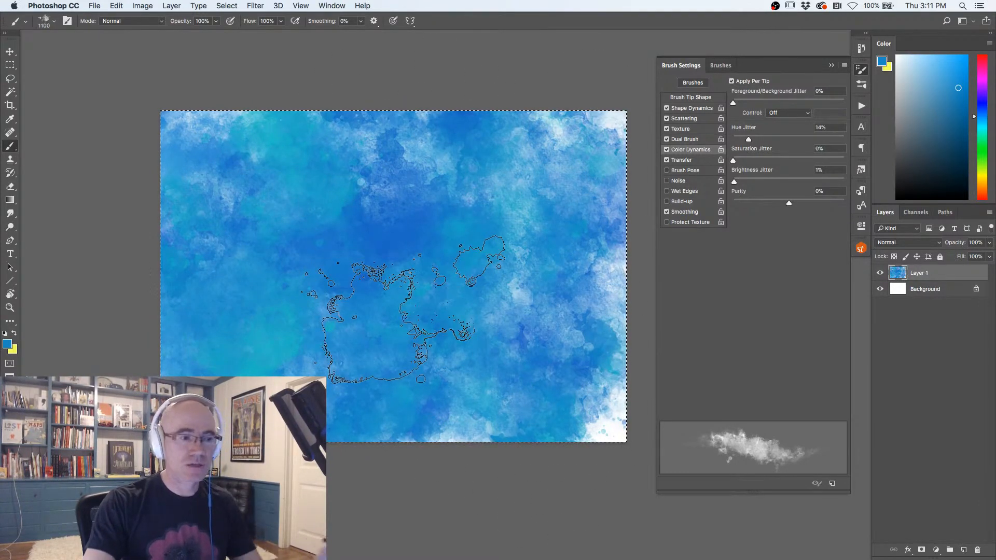
Clear the Stain Monster texture, then test the Splish Splash brush at 400 px with a broad blue patch and clear it.
{"action": "left_click", "coordinate": [720, 66]}
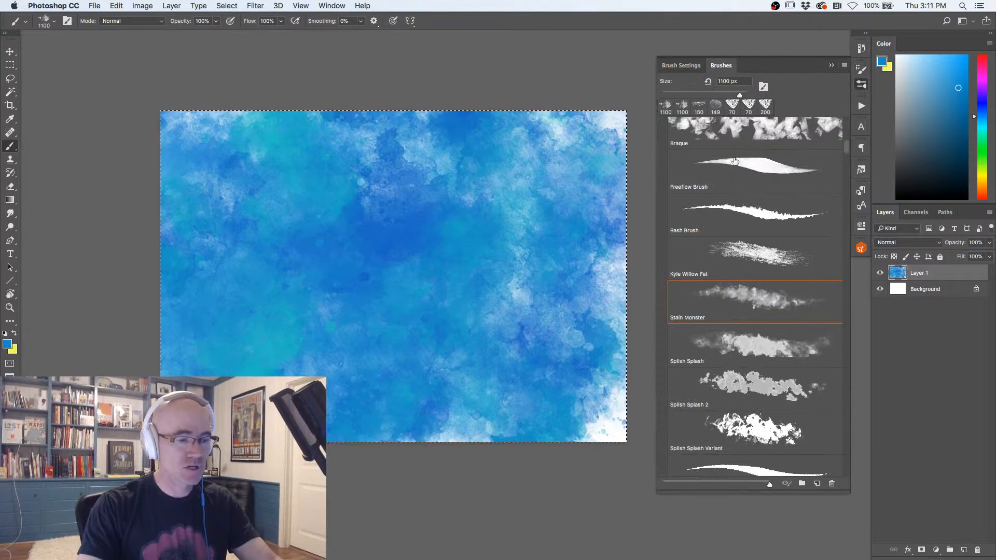
{"action": "scroll", "coordinate": [844, 154], "scroll_direction": "down", "scroll_amount": 3}
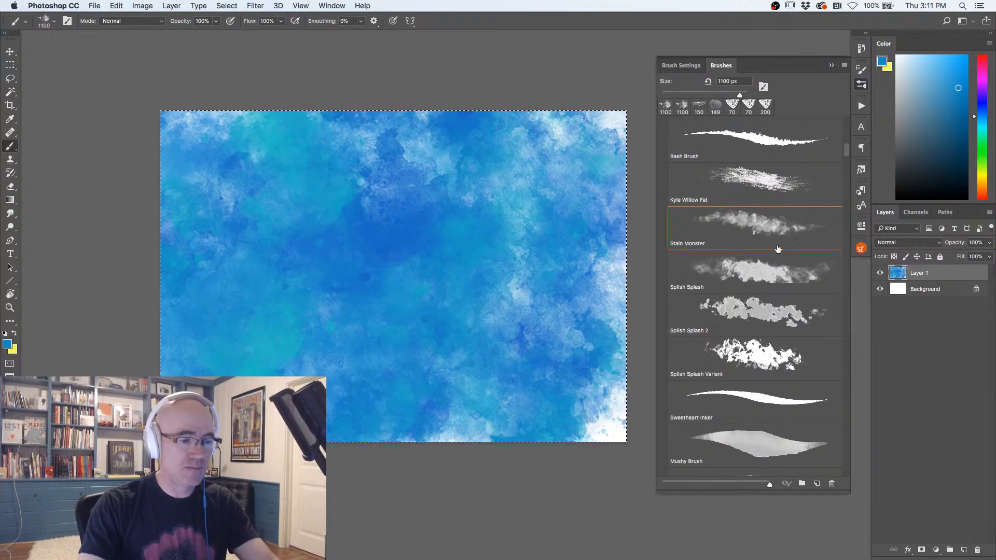
{"action": "key", "text": "Delete"}
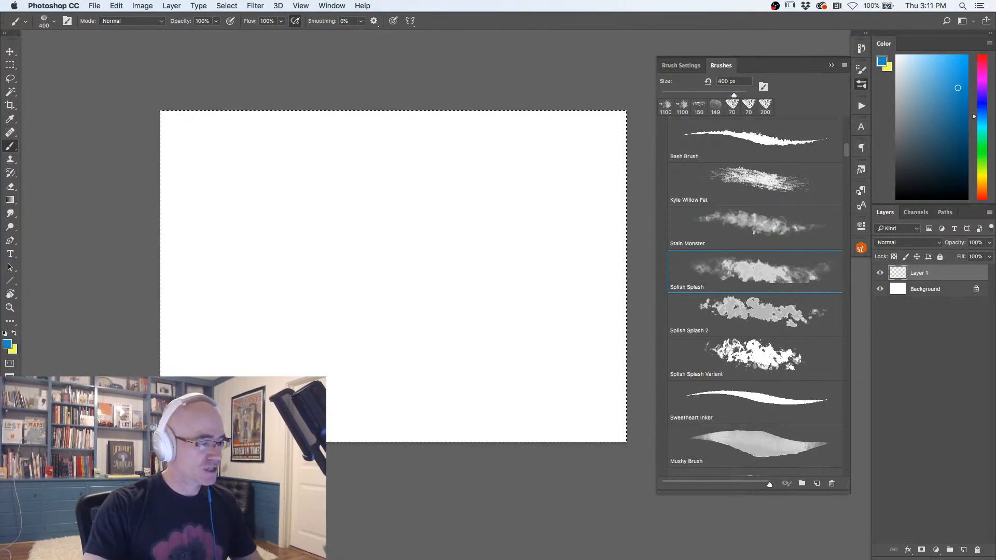
{"action": "mouse_move", "coordinate": [341, 460]}
{"action": "left_mouse_down"}
{"action": "mouse_move", "coordinate": [394, 397]}
{"action": "mouse_move", "coordinate": [301, 189]}
{"action": "mouse_move", "coordinate": [237, 225]}
{"action": "mouse_move", "coordinate": [347, 402]}
{"action": "mouse_move", "coordinate": [220, 342]}
{"action": "mouse_move", "coordinate": [209, 316]}
{"action": "mouse_move", "coordinate": [448, 482]}
{"action": "mouse_move", "coordinate": [436, 388]}
{"action": "mouse_move", "coordinate": [272, 161]}
{"action": "mouse_move", "coordinate": [353, 166]}
{"action": "mouse_move", "coordinate": [475, 383]}
{"action": "mouse_move", "coordinate": [485, 474]}
{"action": "mouse_move", "coordinate": [504, 248]}
{"action": "mouse_move", "coordinate": [279, 139]}
{"action": "mouse_move", "coordinate": [325, 319]}
{"action": "mouse_move", "coordinate": [236, 317]}
{"action": "left_mouse_up"}
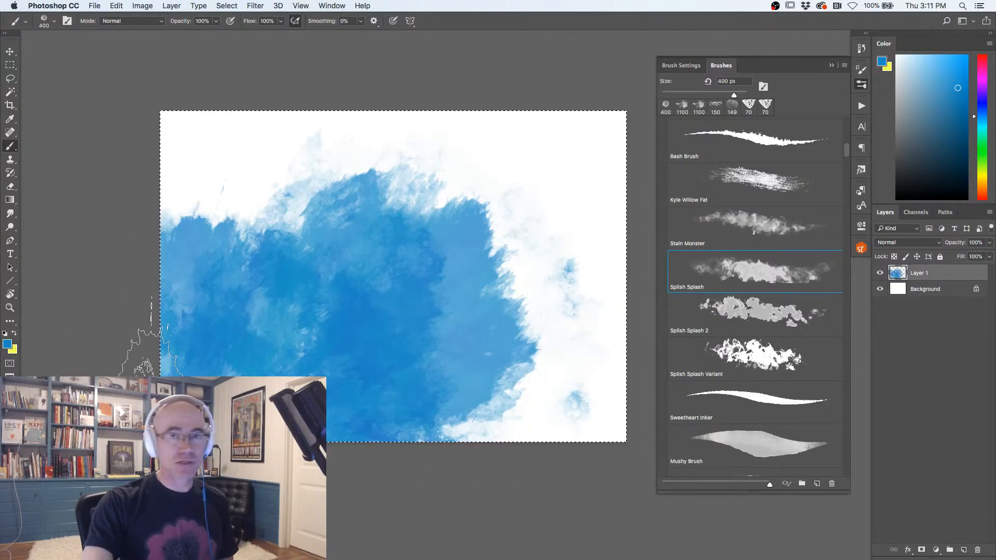
{"action": "key", "text": "Delete"}
Build up a large blue patch with feathery edges in the canvas's lower-left area using overlapping Splish Splash strokes at 400 px.
{"action": "left_click", "coordinate": [289, 334], "text": "super"}
{"action": "left_click_drag", "start_coordinate": [314, 345], "coordinate": [341, 330]}
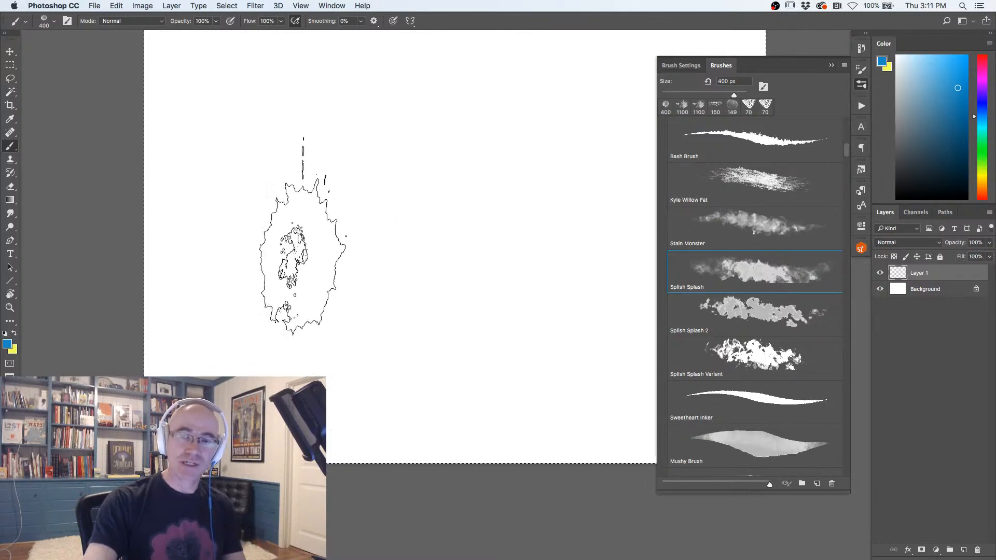
{"action": "mouse_move", "coordinate": [436, 464]}
{"action": "left_mouse_down"}
{"action": "mouse_move", "coordinate": [420, 304]}
{"action": "mouse_move", "coordinate": [88, 201]}
{"action": "mouse_move", "coordinate": [31, 212]}
{"action": "left_mouse_up"}
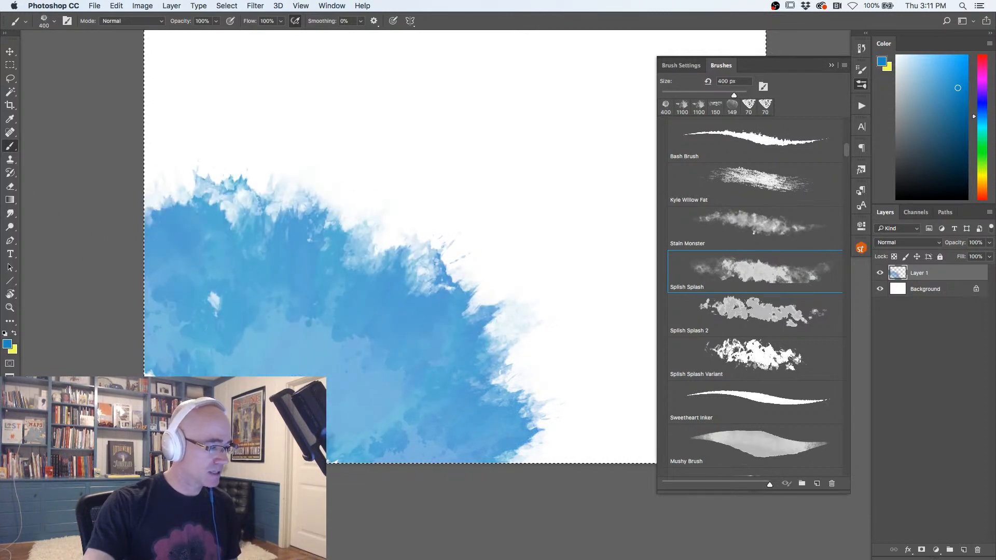
{"action": "mouse_move", "coordinate": [451, 451]}
{"action": "left_mouse_down"}
{"action": "mouse_move", "coordinate": [415, 205]}
{"action": "mouse_move", "coordinate": [218, 197]}
{"action": "left_mouse_up"}
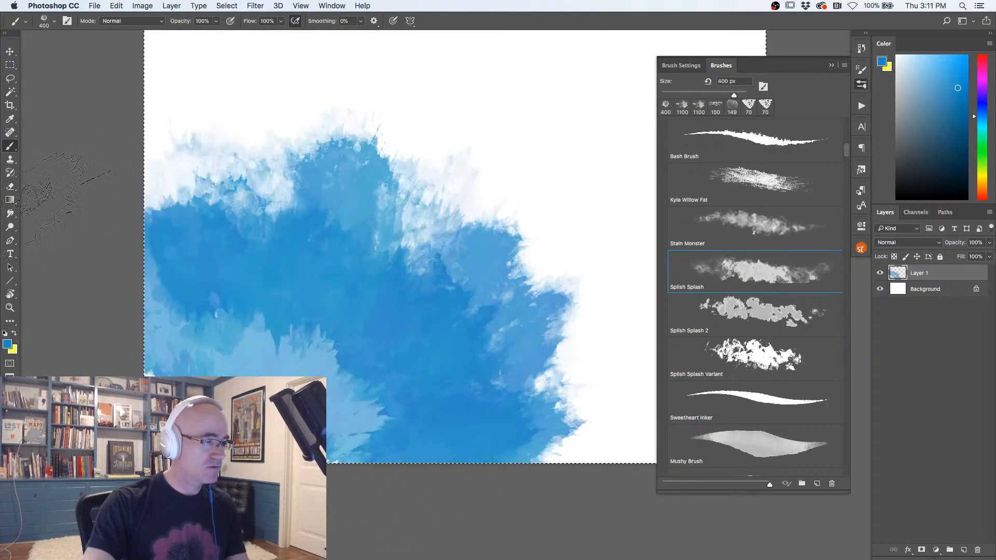
{"action": "mouse_move", "coordinate": [466, 473]}
{"action": "left_mouse_down"}
{"action": "mouse_move", "coordinate": [513, 413]}
{"action": "mouse_move", "coordinate": [444, 185]}
{"action": "mouse_move", "coordinate": [244, 107]}
{"action": "mouse_move", "coordinate": [70, 137]}
{"action": "left_mouse_up"}
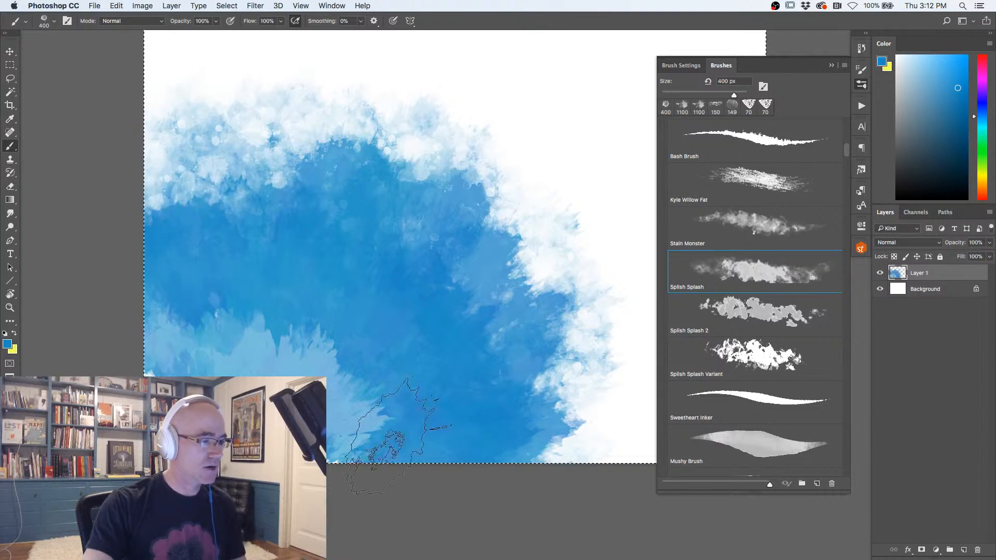
{"action": "mouse_move", "coordinate": [515, 456]}
{"action": "left_mouse_down"}
{"action": "mouse_move", "coordinate": [178, 100]}
{"action": "mouse_move", "coordinate": [410, 275]}
{"action": "left_mouse_up"}
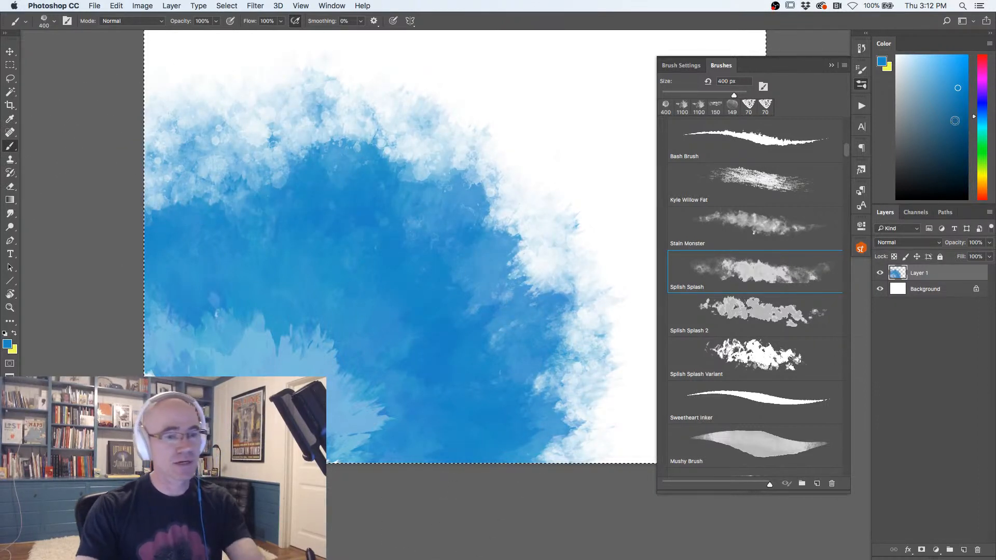
Paint darker blue Splish Splash strokes over the patch, continuing with the brush enlarged to 700 px.
{"action": "mouse_move", "coordinate": [358, 405]}
{"action": "left_mouse_down"}
{"action": "mouse_move", "coordinate": [420, 340]}
{"action": "mouse_move", "coordinate": [306, 416]}
{"action": "mouse_move", "coordinate": [311, 321]}
{"action": "left_mouse_up"}
{"action": "mouse_move", "coordinate": [156, 394]}
{"action": "left_mouse_down"}
{"action": "mouse_move", "coordinate": [304, 435]}
{"action": "mouse_move", "coordinate": [106, 314]}
{"action": "mouse_move", "coordinate": [224, 329]}
{"action": "mouse_move", "coordinate": [386, 378]}
{"action": "mouse_move", "coordinate": [449, 552]}
{"action": "mouse_move", "coordinate": [473, 503]}
{"action": "mouse_move", "coordinate": [359, 306]}
{"action": "mouse_move", "coordinate": [252, 365]}
{"action": "mouse_move", "coordinate": [338, 290]}
{"action": "mouse_move", "coordinate": [121, 241]}
{"action": "mouse_move", "coordinate": [96, 323]}
{"action": "mouse_move", "coordinate": [246, 407]}
{"action": "mouse_move", "coordinate": [256, 362]}
{"action": "mouse_move", "coordinate": [425, 358]}
{"action": "mouse_move", "coordinate": [356, 206]}
{"action": "mouse_move", "coordinate": [166, 265]}
{"action": "mouse_move", "coordinate": [183, 338]}
{"action": "mouse_move", "coordinate": [449, 386]}
{"action": "mouse_move", "coordinate": [445, 238]}
{"action": "mouse_move", "coordinate": [432, 221]}
{"action": "mouse_move", "coordinate": [563, 414]}
{"action": "mouse_move", "coordinate": [223, 364]}
{"action": "left_mouse_up"}
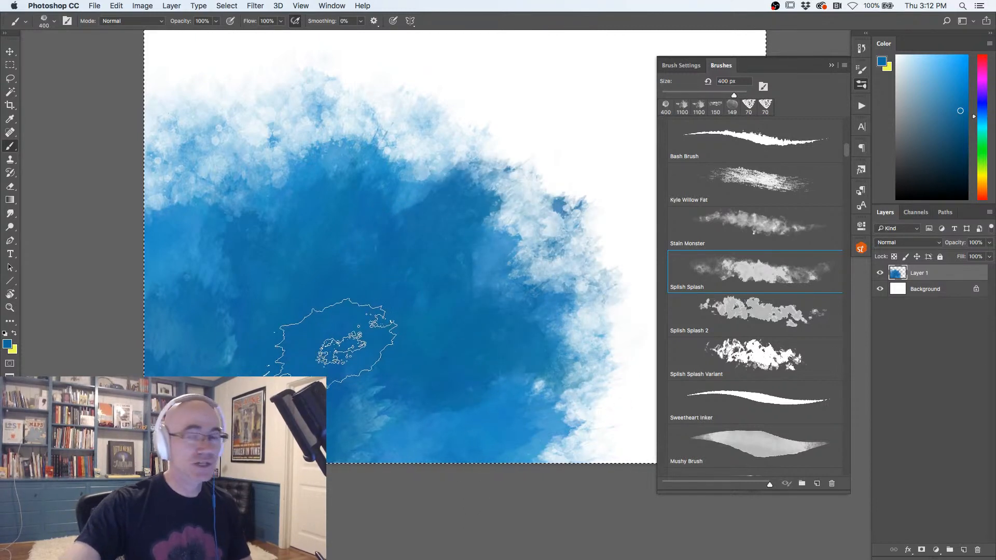
{"action": "key", "text": "bracketright"}
{"action": "key", "text": "bracketright"}
{"action": "key", "text": "bracketright"}
{"action": "mouse_move", "coordinate": [456, 493]}
{"action": "left_mouse_down"}
{"action": "mouse_move", "coordinate": [445, 212]}
{"action": "mouse_move", "coordinate": [216, 122]}
{"action": "mouse_move", "coordinate": [61, 128]}
{"action": "mouse_move", "coordinate": [411, 303]}
{"action": "mouse_move", "coordinate": [368, 195]}
{"action": "mouse_move", "coordinate": [263, 205]}
{"action": "mouse_move", "coordinate": [364, 179]}
{"action": "mouse_move", "coordinate": [506, 344]}
{"action": "mouse_move", "coordinate": [425, 465]}
{"action": "mouse_move", "coordinate": [332, 456]}
{"action": "left_mouse_up"}
Paint a brighter blue area over the dark patch with the Splish Splash brush at 700 px, then clear the layer and deselect.
{"action": "left_click", "coordinate": [951, 64]}
{"action": "mouse_move", "coordinate": [356, 355]}
{"action": "left_mouse_down"}
{"action": "mouse_move", "coordinate": [109, 252]}
{"action": "mouse_move", "coordinate": [444, 416]}
{"action": "mouse_move", "coordinate": [408, 469]}
{"action": "mouse_move", "coordinate": [413, 343]}
{"action": "mouse_move", "coordinate": [365, 260]}
{"action": "mouse_move", "coordinate": [260, 358]}
{"action": "left_mouse_up"}
{"action": "left_click", "coordinate": [351, 379], "text": "alt"}
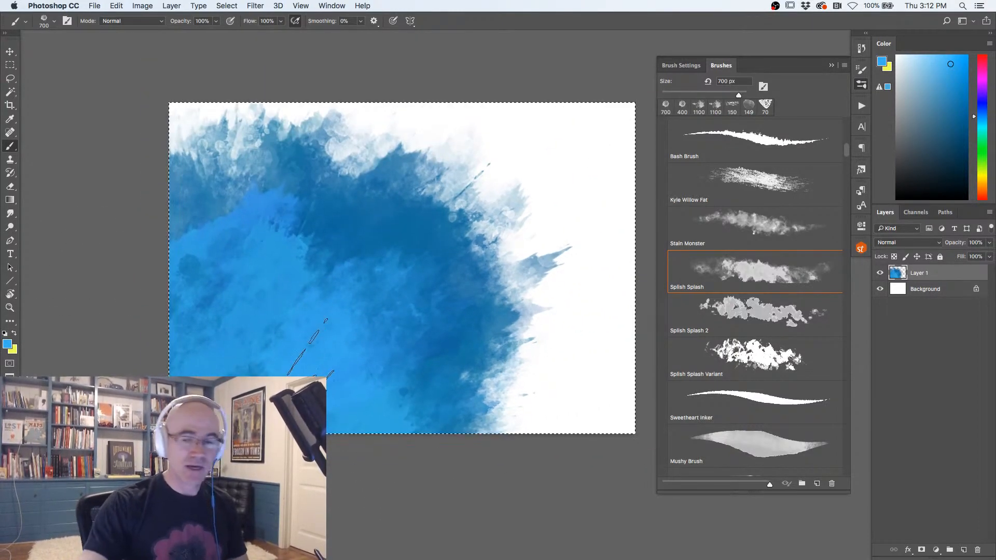
{"action": "key", "text": "Delete"}
{"action": "key", "text": "super+d"}
Cover most of the canvas with overlapping bright blue splashes using the Splish Splash 2 brush at 500 px and examine the texture.
{"action": "left_click", "coordinate": [695, 308]}
{"action": "left_click", "coordinate": [446, 366]}
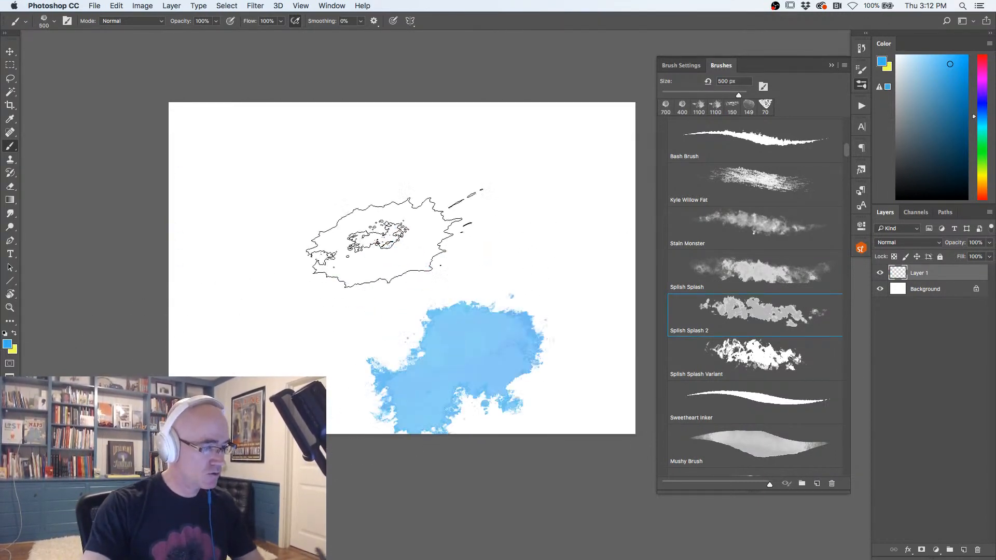
{"action": "left_click", "coordinate": [413, 202]}
{"action": "mouse_move", "coordinate": [288, 317]}
{"action": "left_mouse_down"}
{"action": "mouse_move", "coordinate": [371, 394]}
{"action": "mouse_move", "coordinate": [104, 228]}
{"action": "mouse_move", "coordinate": [129, 290]}
{"action": "mouse_move", "coordinate": [86, 353]}
{"action": "mouse_move", "coordinate": [211, 289]}
{"action": "mouse_move", "coordinate": [278, 329]}
{"action": "mouse_move", "coordinate": [290, 373]}
{"action": "left_mouse_up"}
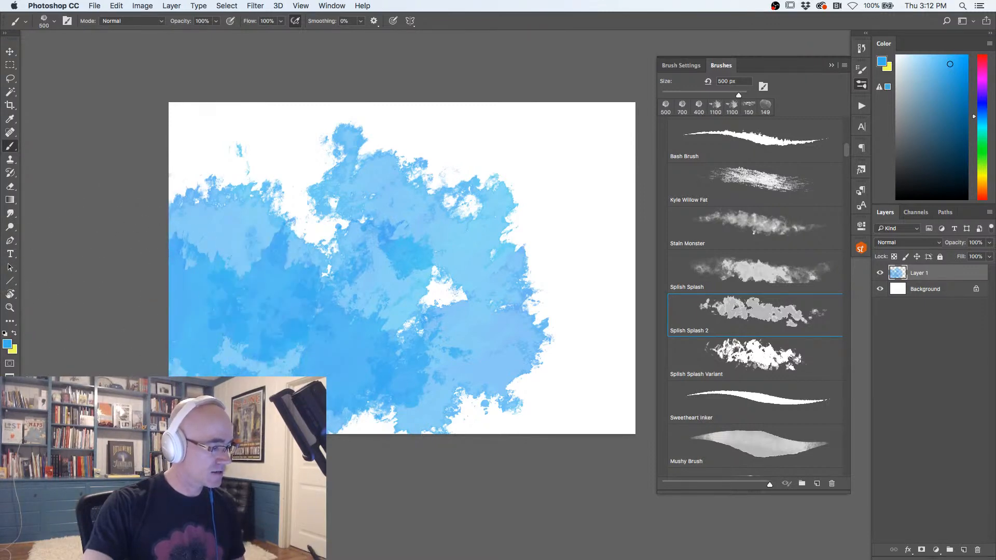
{"action": "mouse_move", "coordinate": [449, 397]}
{"action": "left_mouse_down"}
{"action": "mouse_move", "coordinate": [378, 267]}
{"action": "mouse_move", "coordinate": [276, 260]}
{"action": "mouse_move", "coordinate": [354, 244]}
{"action": "mouse_move", "coordinate": [137, 188]}
{"action": "mouse_move", "coordinate": [227, 214]}
{"action": "mouse_move", "coordinate": [243, 249]}
{"action": "mouse_move", "coordinate": [398, 184]}
{"action": "mouse_move", "coordinate": [411, 232]}
{"action": "mouse_move", "coordinate": [400, 246]}
{"action": "mouse_move", "coordinate": [481, 324]}
{"action": "mouse_move", "coordinate": [450, 379]}
{"action": "mouse_move", "coordinate": [506, 397]}
{"action": "mouse_move", "coordinate": [506, 436]}
{"action": "mouse_move", "coordinate": [542, 380]}
{"action": "mouse_move", "coordinate": [518, 289]}
{"action": "mouse_move", "coordinate": [483, 218]}
{"action": "mouse_move", "coordinate": [518, 283]}
{"action": "mouse_move", "coordinate": [534, 439]}
{"action": "mouse_move", "coordinate": [471, 419]}
{"action": "mouse_move", "coordinate": [474, 327]}
{"action": "mouse_move", "coordinate": [512, 206]}
{"action": "mouse_move", "coordinate": [421, 258]}
{"action": "mouse_move", "coordinate": [348, 402]}
{"action": "mouse_move", "coordinate": [407, 333]}
{"action": "mouse_move", "coordinate": [439, 251]}
{"action": "mouse_move", "coordinate": [276, 119]}
{"action": "mouse_move", "coordinate": [301, 229]}
{"action": "mouse_move", "coordinate": [200, 167]}
{"action": "left_mouse_up"}
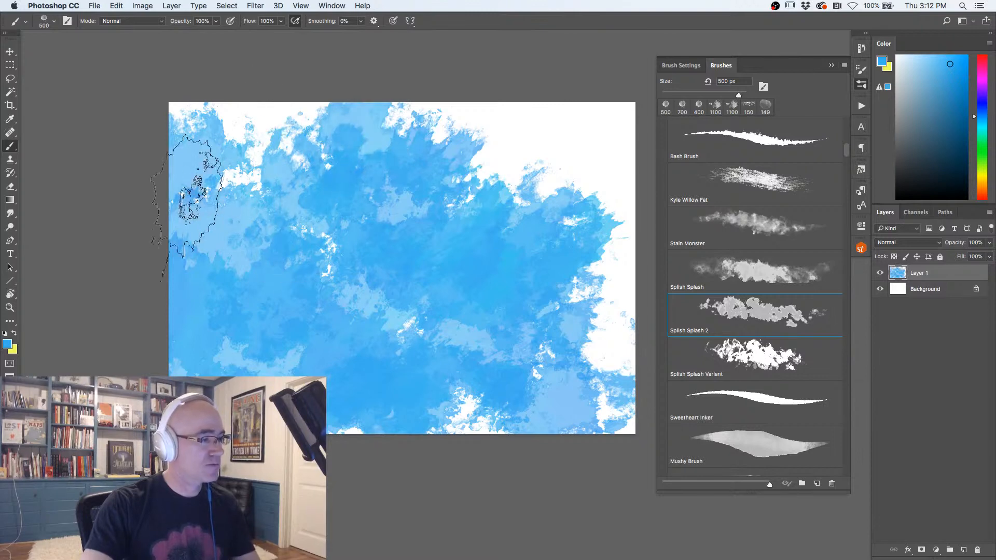
{"action": "left_click", "coordinate": [447, 172], "text": "super"}
{"action": "left_click_drag", "start_coordinate": [389, 233], "coordinate": [398, 262]}
{"action": "left_click_drag", "start_coordinate": [410, 295], "coordinate": [353, 210]}
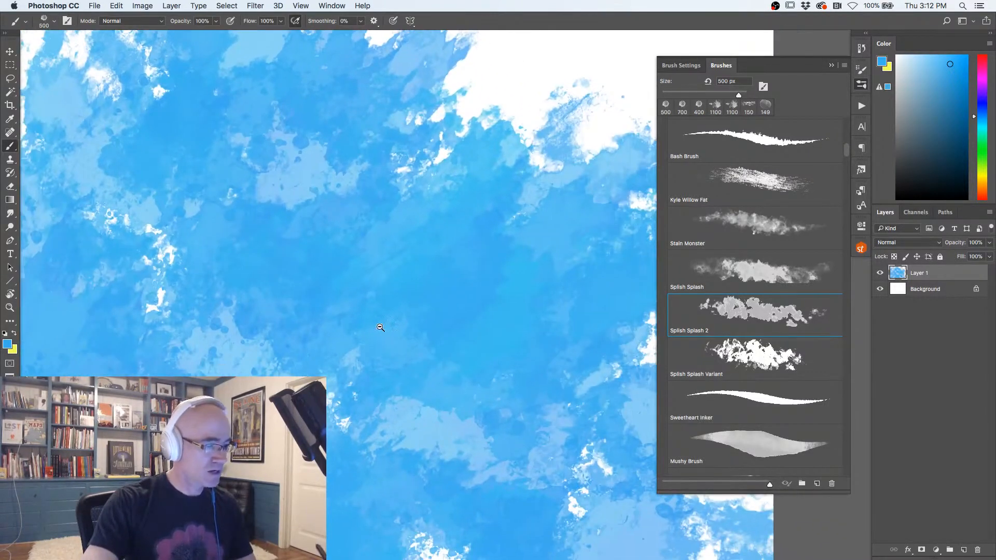
Select the entire canvas and clear the blue Splish Splash 2 texture from Layer 1.
{"action": "left_click", "coordinate": [366, 336], "text": "alt"}
{"action": "left_click", "coordinate": [367, 335], "text": "alt"}
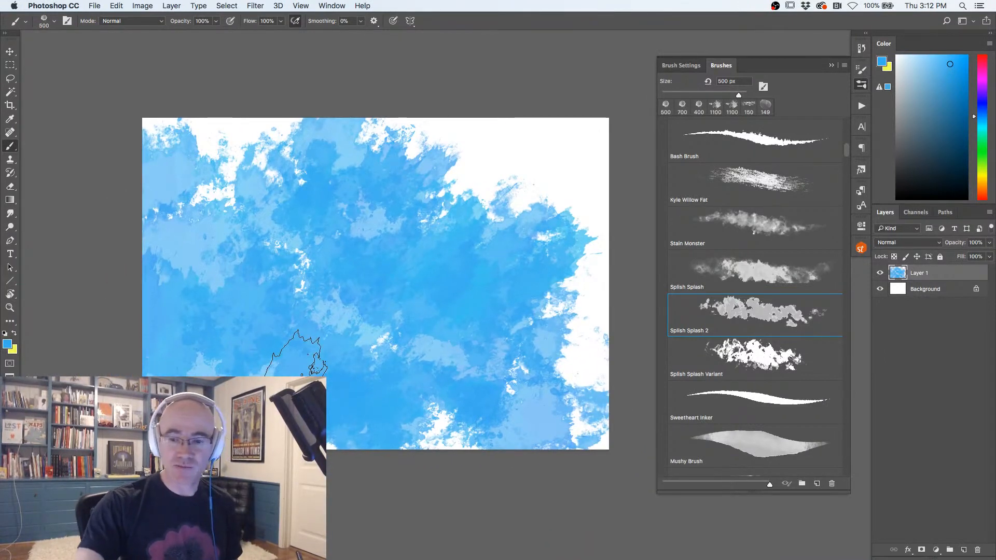
{"action": "key", "text": "super+a"}
{"action": "key", "text": "BackSpace"}
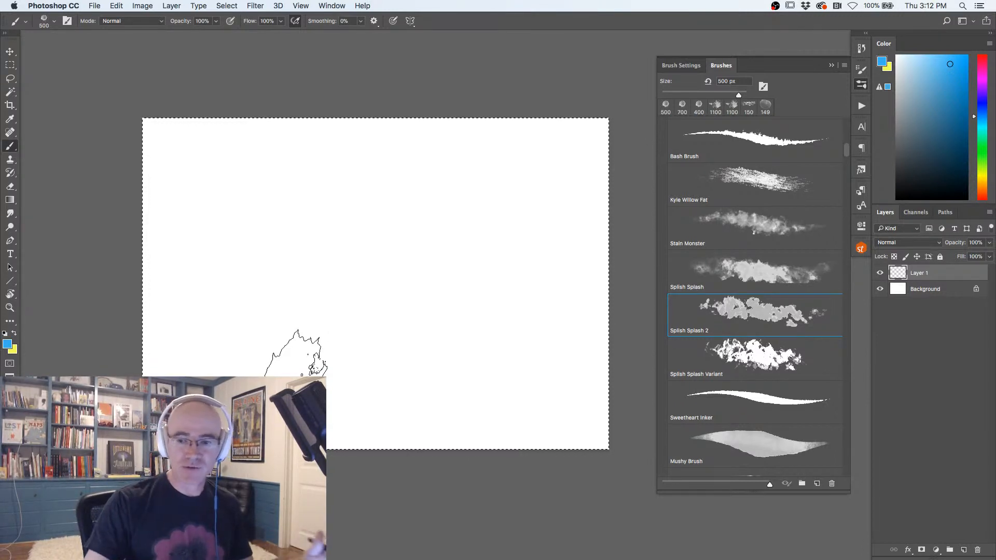
Cover most of the canvas with blue Splish Splash Variant strokes at 500 px, then clear the layer.
{"action": "left_click", "coordinate": [741, 357]}
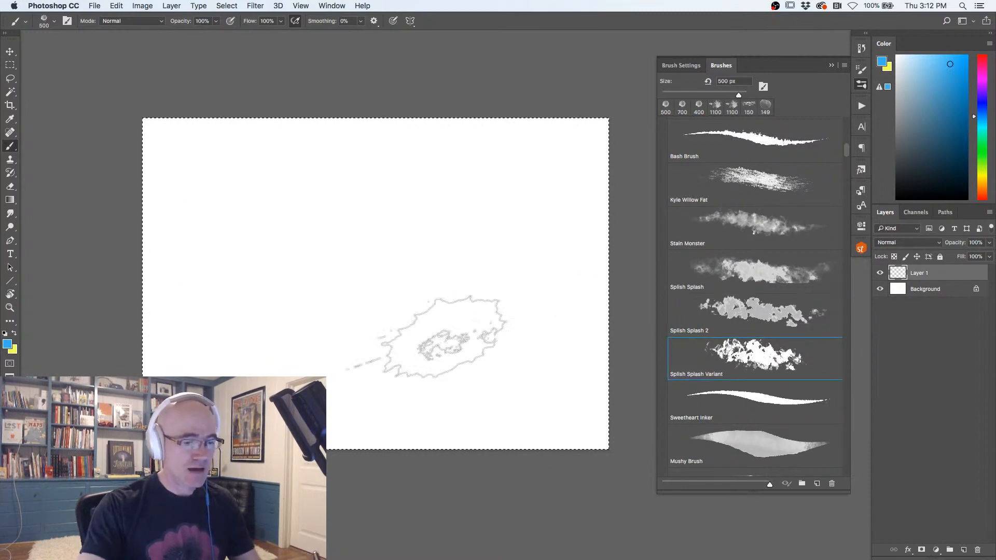
{"action": "mouse_move", "coordinate": [363, 390]}
{"action": "left_mouse_down"}
{"action": "mouse_move", "coordinate": [291, 257]}
{"action": "mouse_move", "coordinate": [168, 280]}
{"action": "mouse_move", "coordinate": [163, 306]}
{"action": "mouse_move", "coordinate": [285, 394]}
{"action": "mouse_move", "coordinate": [353, 488]}
{"action": "mouse_move", "coordinate": [177, 410]}
{"action": "mouse_move", "coordinate": [187, 405]}
{"action": "mouse_move", "coordinate": [187, 327]}
{"action": "mouse_move", "coordinate": [130, 301]}
{"action": "mouse_move", "coordinate": [208, 249]}
{"action": "mouse_move", "coordinate": [363, 394]}
{"action": "mouse_move", "coordinate": [363, 381]}
{"action": "mouse_move", "coordinate": [392, 442]}
{"action": "mouse_move", "coordinate": [382, 320]}
{"action": "mouse_move", "coordinate": [374, 359]}
{"action": "mouse_move", "coordinate": [410, 381]}
{"action": "mouse_move", "coordinate": [472, 285]}
{"action": "mouse_move", "coordinate": [376, 308]}
{"action": "mouse_move", "coordinate": [430, 293]}
{"action": "mouse_move", "coordinate": [314, 237]}
{"action": "mouse_move", "coordinate": [259, 275]}
{"action": "mouse_move", "coordinate": [187, 177]}
{"action": "mouse_move", "coordinate": [260, 399]}
{"action": "left_mouse_up"}
{"action": "left_click_drag", "start_coordinate": [366, 480], "coordinate": [321, 161]}
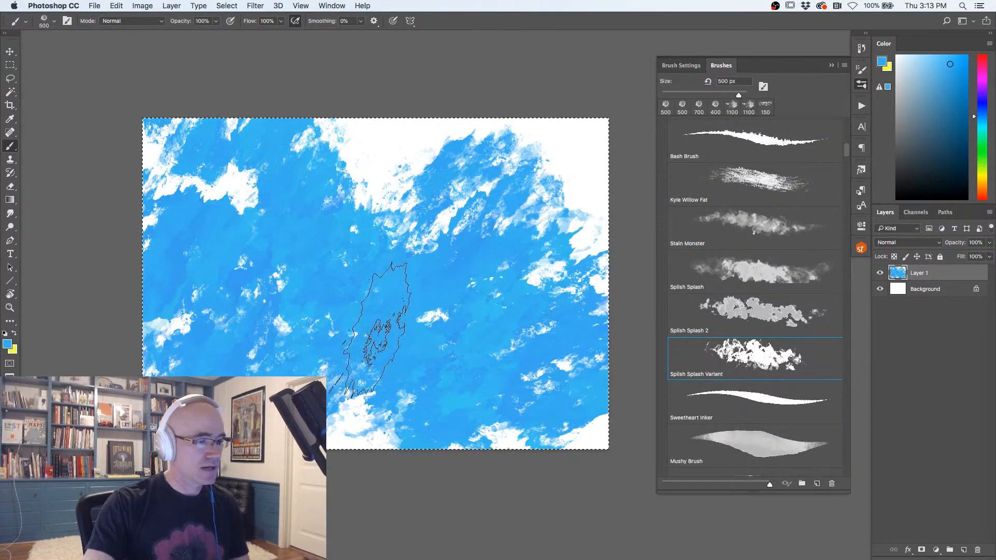
{"action": "key", "text": "Delete"}
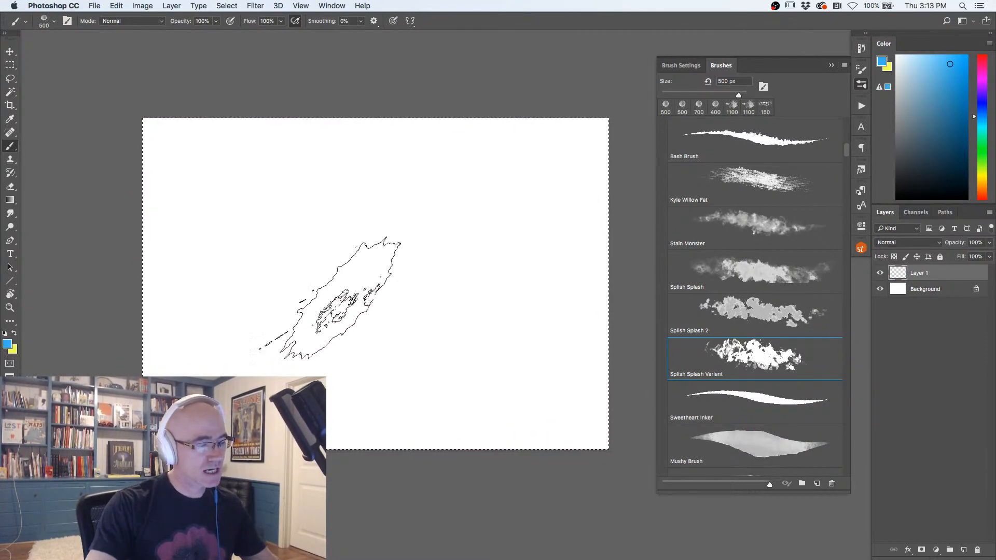
Paint a broad blue diagonal mass with the Splish Splash Variant brush, clear it, and repeat another test stroke and clear.
{"action": "mouse_move", "coordinate": [423, 396]}
{"action": "left_mouse_down"}
{"action": "mouse_move", "coordinate": [401, 327]}
{"action": "mouse_move", "coordinate": [297, 222]}
{"action": "mouse_move", "coordinate": [107, 148]}
{"action": "mouse_move", "coordinate": [355, 484]}
{"action": "mouse_move", "coordinate": [328, 437]}
{"action": "mouse_move", "coordinate": [91, 325]}
{"action": "mouse_move", "coordinate": [159, 304]}
{"action": "left_mouse_up"}
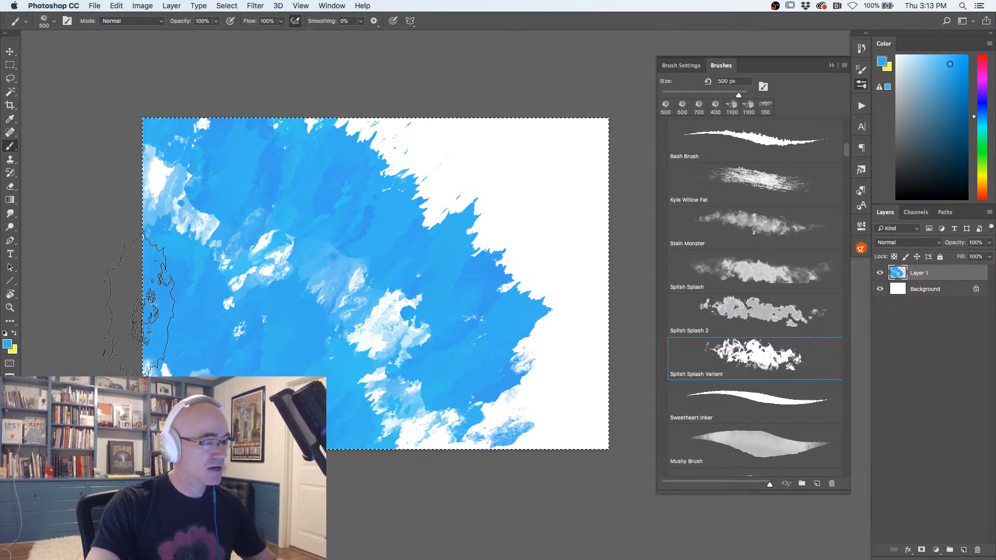
{"action": "key", "text": "Delete"}
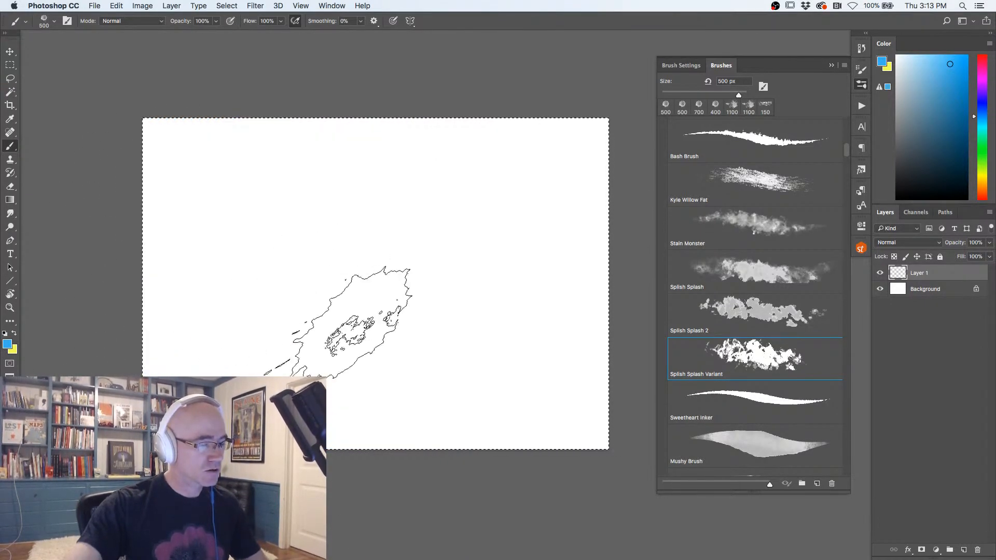
{"action": "mouse_move", "coordinate": [289, 255]}
{"action": "left_mouse_down"}
{"action": "mouse_move", "coordinate": [409, 352]}
{"action": "mouse_move", "coordinate": [401, 316]}
{"action": "mouse_move", "coordinate": [286, 251]}
{"action": "mouse_move", "coordinate": [282, 259]}
{"action": "mouse_move", "coordinate": [355, 355]}
{"action": "mouse_move", "coordinate": [326, 324]}
{"action": "mouse_move", "coordinate": [227, 279]}
{"action": "mouse_move", "coordinate": [290, 285]}
{"action": "mouse_move", "coordinate": [241, 239]}
{"action": "mouse_move", "coordinate": [142, 231]}
{"action": "mouse_move", "coordinate": [199, 328]}
{"action": "mouse_move", "coordinate": [386, 430]}
{"action": "mouse_move", "coordinate": [414, 344]}
{"action": "mouse_move", "coordinate": [431, 330]}
{"action": "mouse_move", "coordinate": [431, 271]}
{"action": "mouse_move", "coordinate": [273, 236]}
{"action": "mouse_move", "coordinate": [226, 295]}
{"action": "mouse_move", "coordinate": [295, 222]}
{"action": "mouse_move", "coordinate": [146, 256]}
{"action": "mouse_move", "coordinate": [101, 327]}
{"action": "left_mouse_up"}
{"action": "key", "text": "BackSpace"}
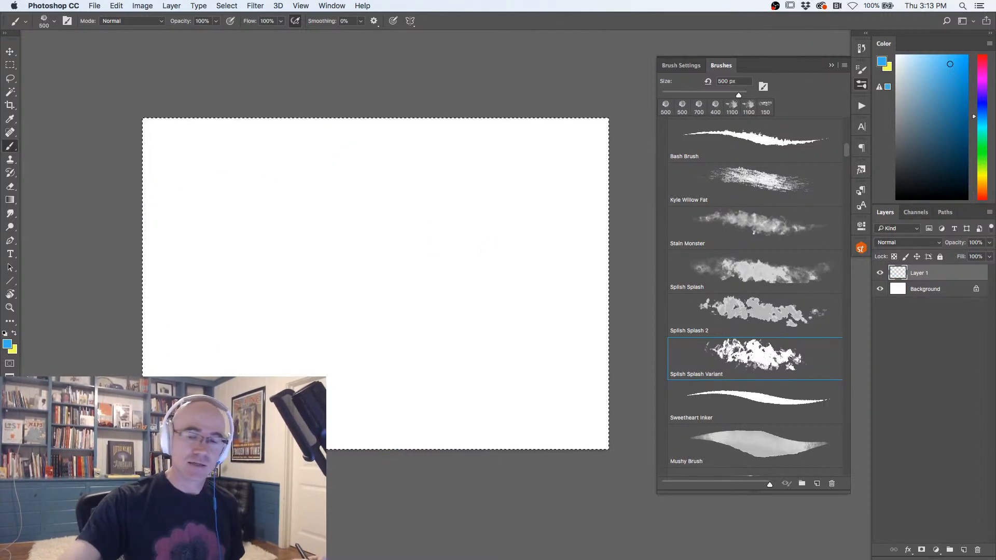
Draw thin-to-thick looping and scalloped lines in near-black with the Sweetheart Inker brush at 40 px.
{"action": "left_click", "coordinate": [729, 398]}
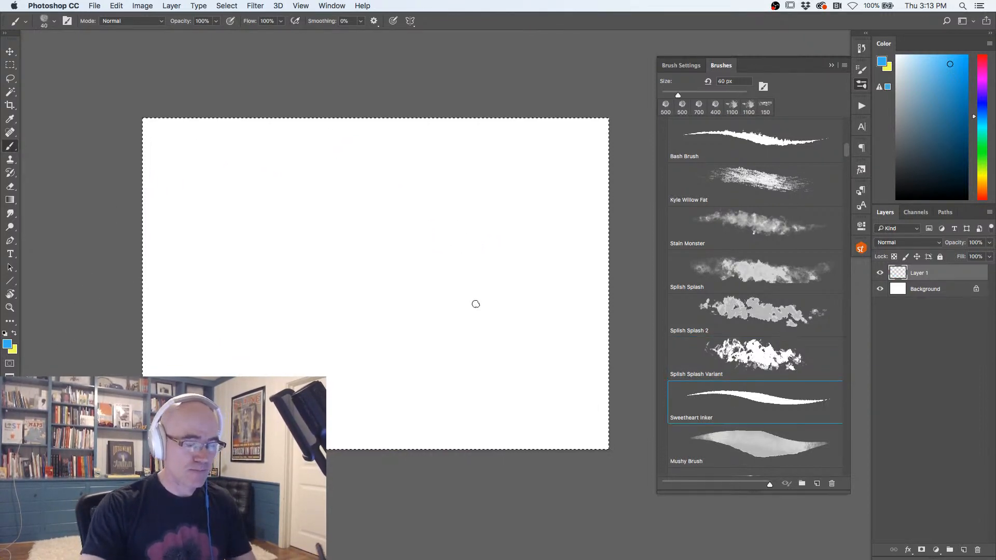
{"action": "scroll", "coordinate": [388, 333], "scroll_direction": "up", "scroll_amount": 1}
{"action": "left_click", "coordinate": [914, 175]}
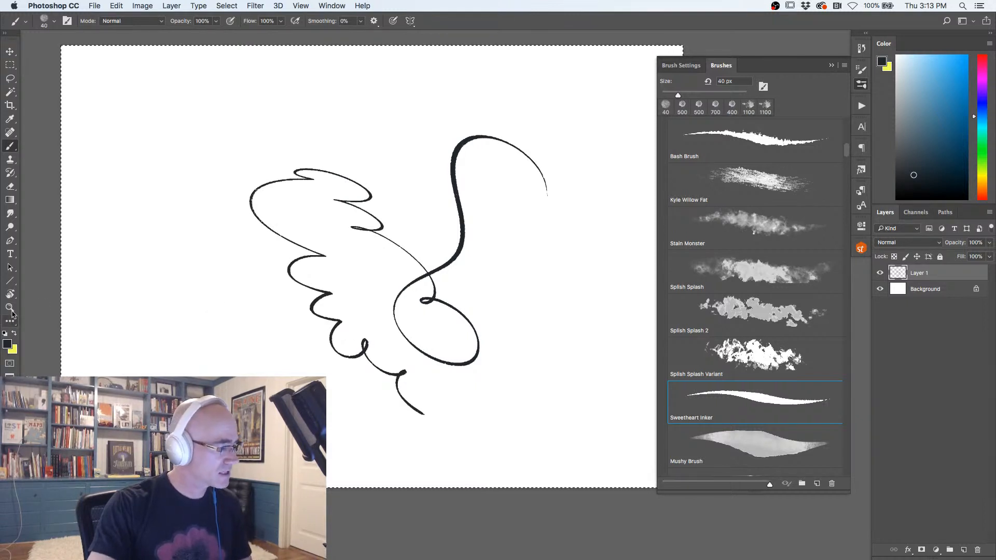
Add wavy lines and thick and thin diagonal strokes around the curves with the Sweetheart Inker, then clear the layer.
{"action": "double_click", "coordinate": [10, 308]}
{"action": "mouse_move", "coordinate": [176, 365]}
{"action": "left_mouse_down"}
{"action": "mouse_move", "coordinate": [329, 368]}
{"action": "mouse_move", "coordinate": [371, 352]}
{"action": "left_mouse_up"}
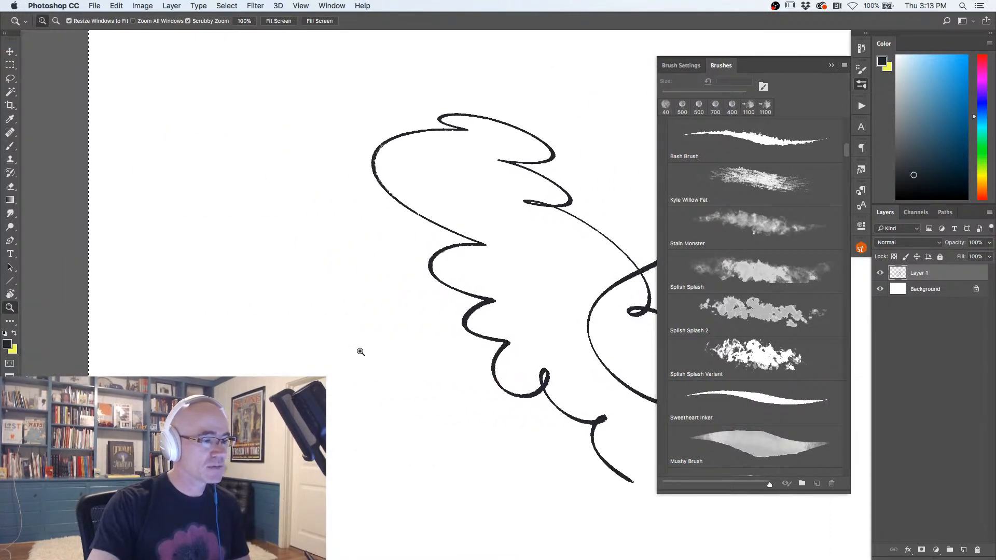
{"action": "key", "text": "b"}
{"action": "left_click_drag", "start_coordinate": [374, 291], "coordinate": [229, 190]}
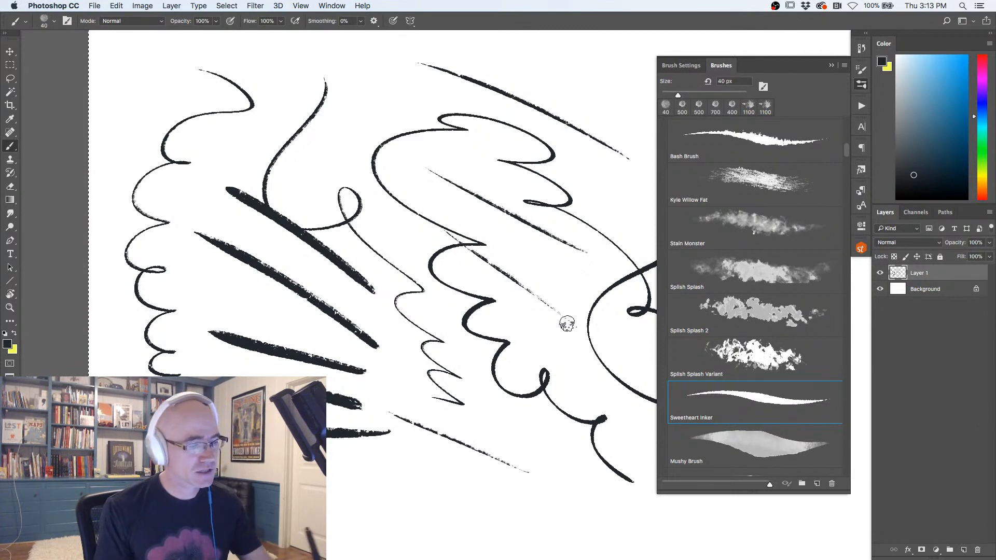
{"action": "mouse_move", "coordinate": [486, 276]}
{"action": "left_mouse_down"}
{"action": "mouse_move", "coordinate": [269, 127]}
{"action": "mouse_move", "coordinate": [382, 417]}
{"action": "left_mouse_up"}
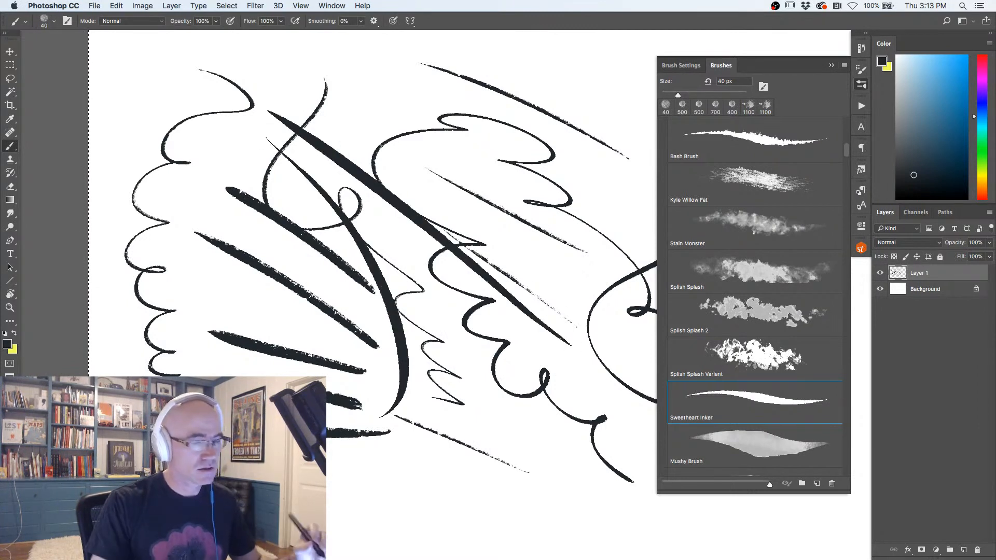
{"action": "key", "text": "Delete"}
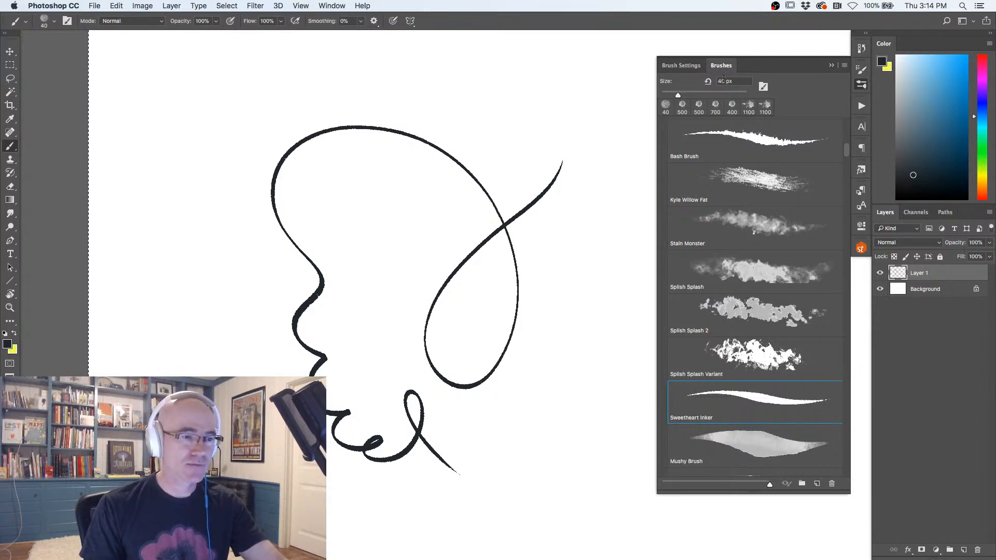
Show the Get More Brushes option among the brush commands and close the list without choosing anything.
{"action": "left_click", "coordinate": [845, 66]}
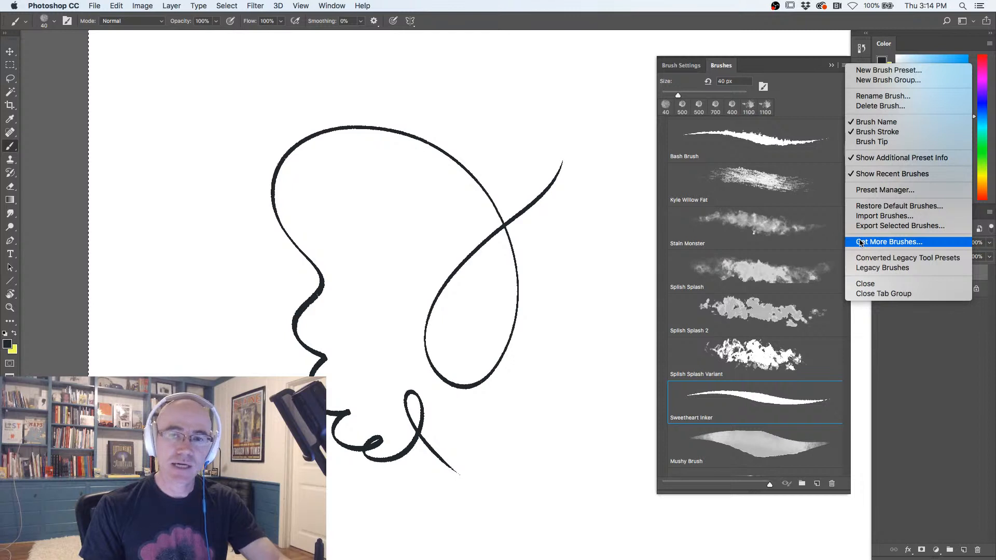
{"action": "left_click", "coordinate": [843, 62]}
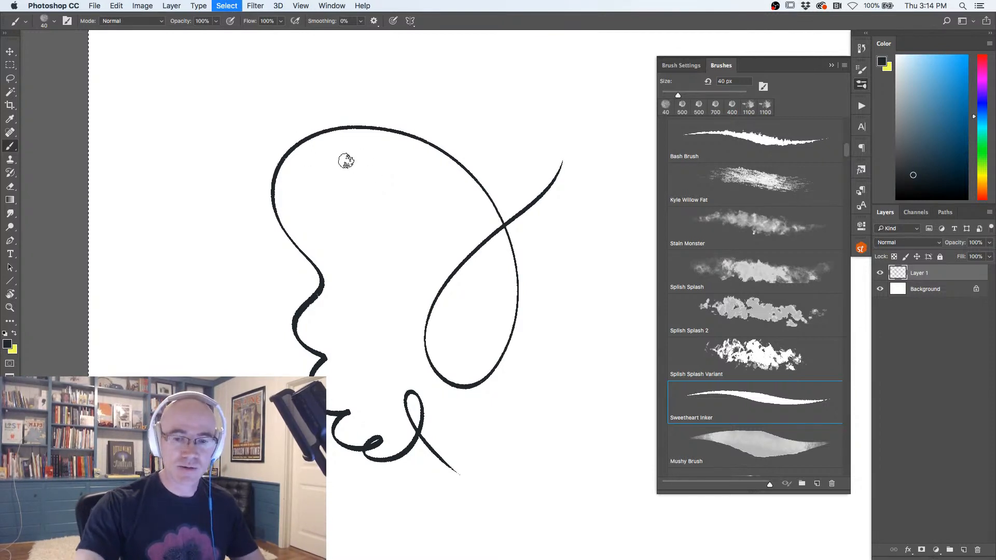
Clear the looping line and deselect, then sketch a boy's head in profile with the Sweetheart Inker and clear it.
{"action": "key", "text": "Delete"}
{"action": "key", "text": "super+d"}
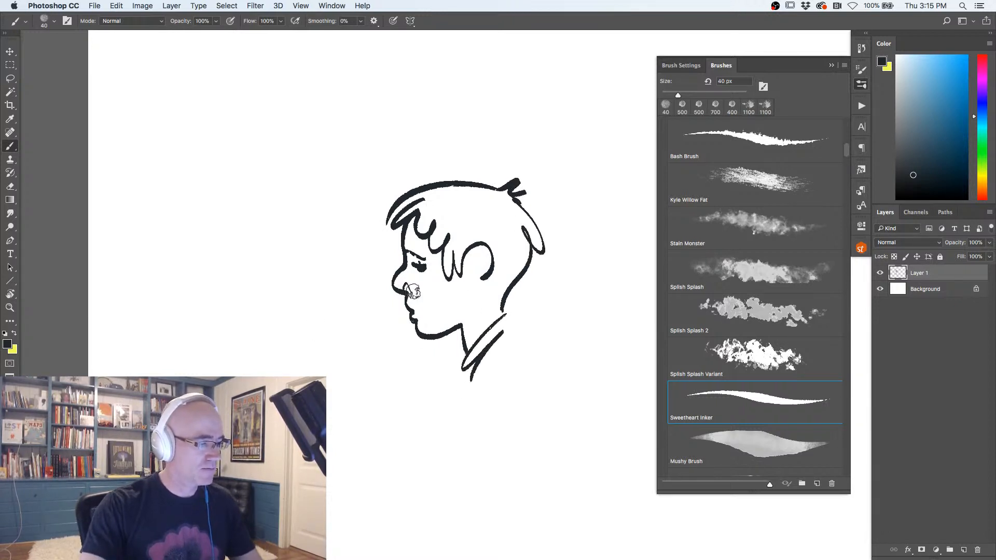
{"action": "key", "text": "super+a"}
{"action": "key", "text": "BackSpace"}
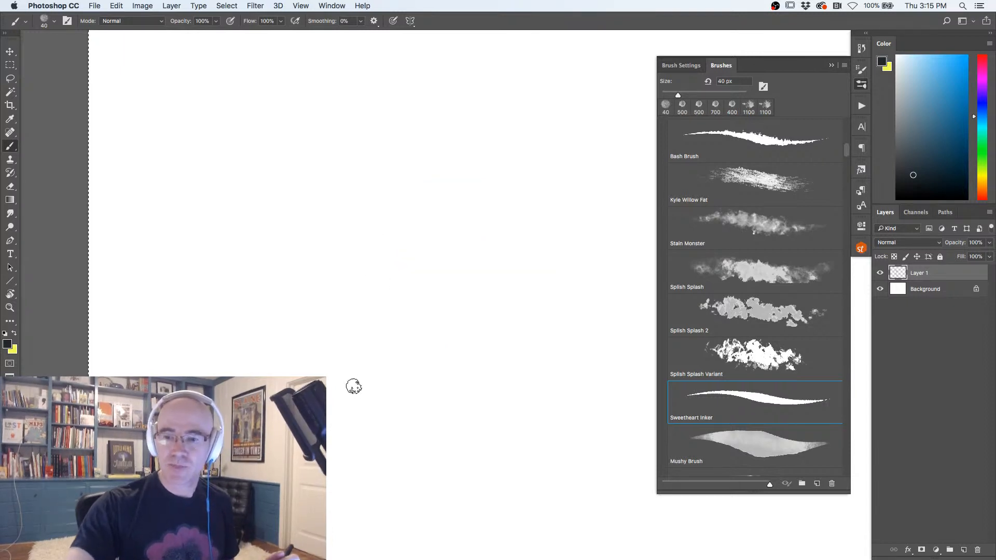
Paint a large mottled olive-green patch with the Mushy Brush at 149 px, examine its texture, and clear the layer.
{"action": "left_click_drag", "start_coordinate": [844, 154], "coordinate": [849, 157]}
{"action": "left_click", "coordinate": [755, 337]}
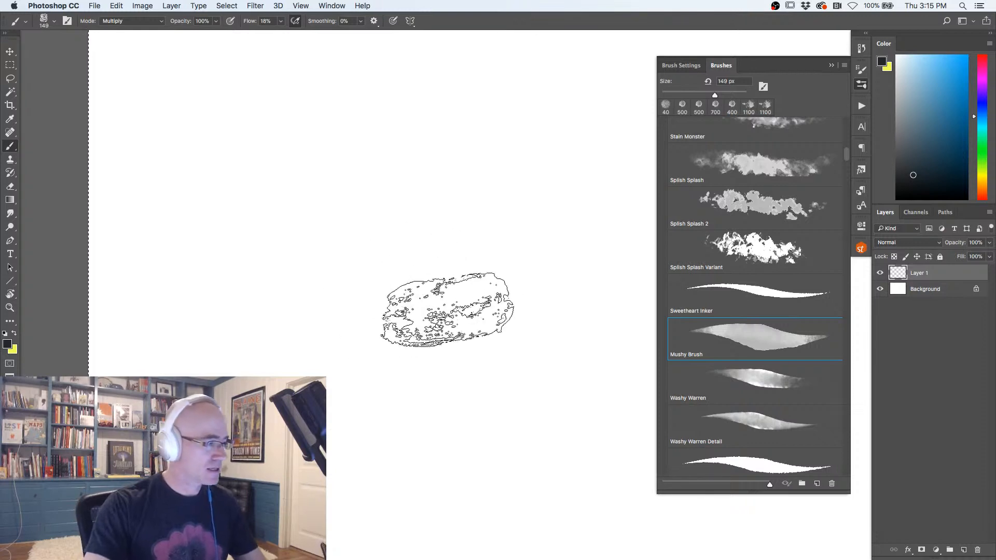
{"action": "mouse_move", "coordinate": [467, 300]}
{"action": "left_mouse_down"}
{"action": "mouse_move", "coordinate": [350, 153]}
{"action": "mouse_move", "coordinate": [423, 378]}
{"action": "mouse_move", "coordinate": [440, 195]}
{"action": "mouse_move", "coordinate": [311, 173]}
{"action": "mouse_move", "coordinate": [270, 184]}
{"action": "mouse_move", "coordinate": [335, 185]}
{"action": "mouse_move", "coordinate": [419, 396]}
{"action": "mouse_move", "coordinate": [457, 229]}
{"action": "mouse_move", "coordinate": [426, 174]}
{"action": "mouse_move", "coordinate": [253, 224]}
{"action": "mouse_move", "coordinate": [322, 329]}
{"action": "mouse_move", "coordinate": [294, 164]}
{"action": "mouse_move", "coordinate": [466, 222]}
{"action": "mouse_move", "coordinate": [502, 271]}
{"action": "mouse_move", "coordinate": [467, 134]}
{"action": "mouse_move", "coordinate": [281, 171]}
{"action": "left_mouse_up"}
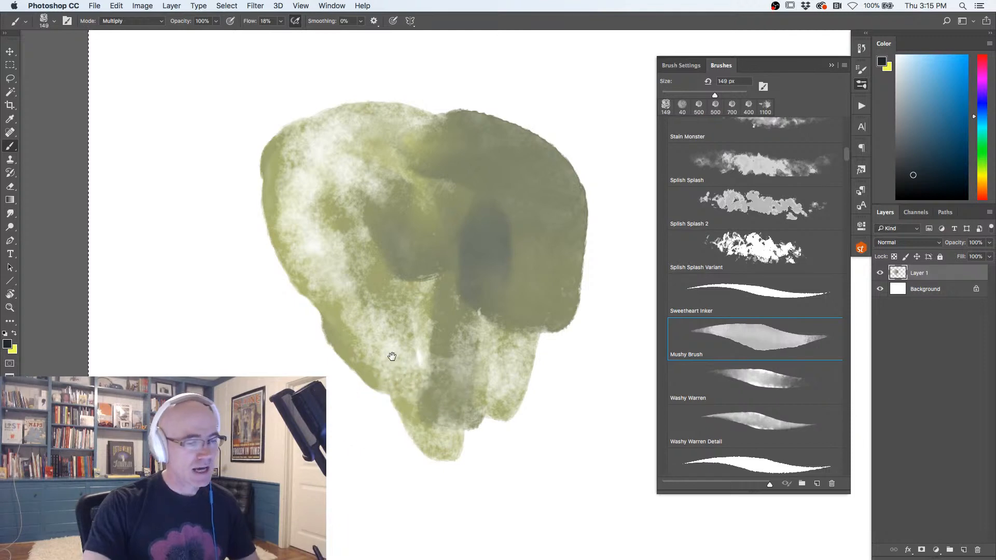
{"action": "left_click_drag", "start_coordinate": [388, 352], "coordinate": [418, 333]}
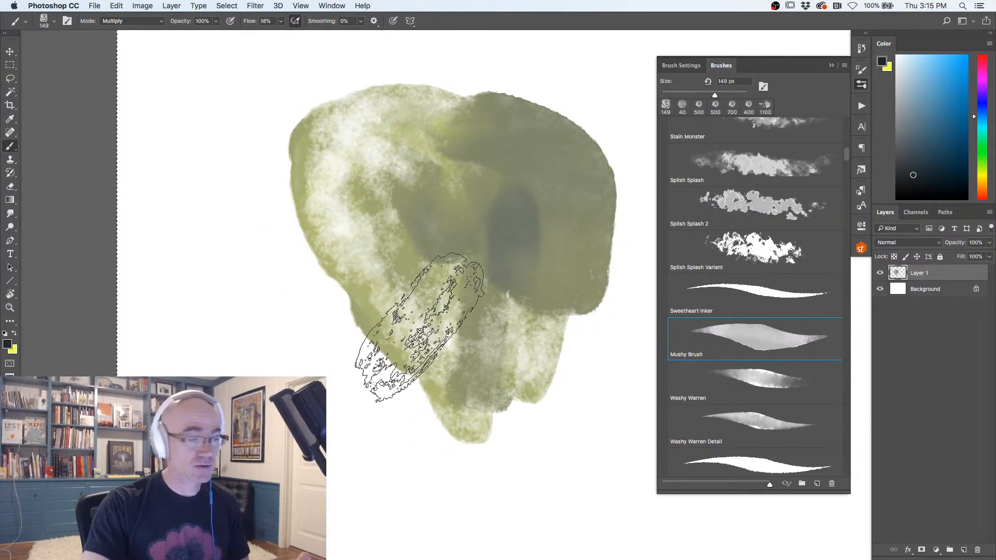
{"action": "key", "text": "BackSpace"}
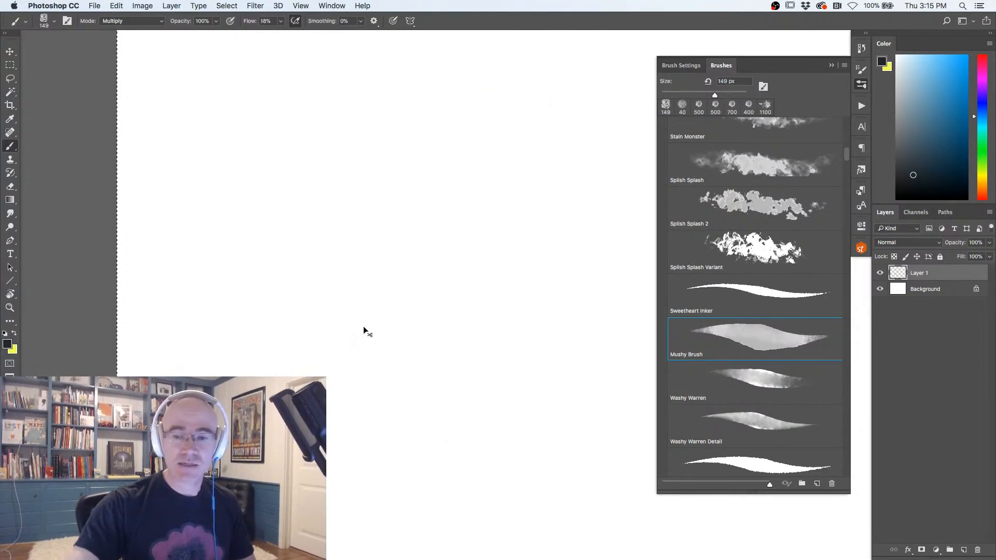
Set the foreground colour to bright blue and the background colour to pink, then return to the Brush tool.
{"action": "left_click", "coordinate": [8, 344]}
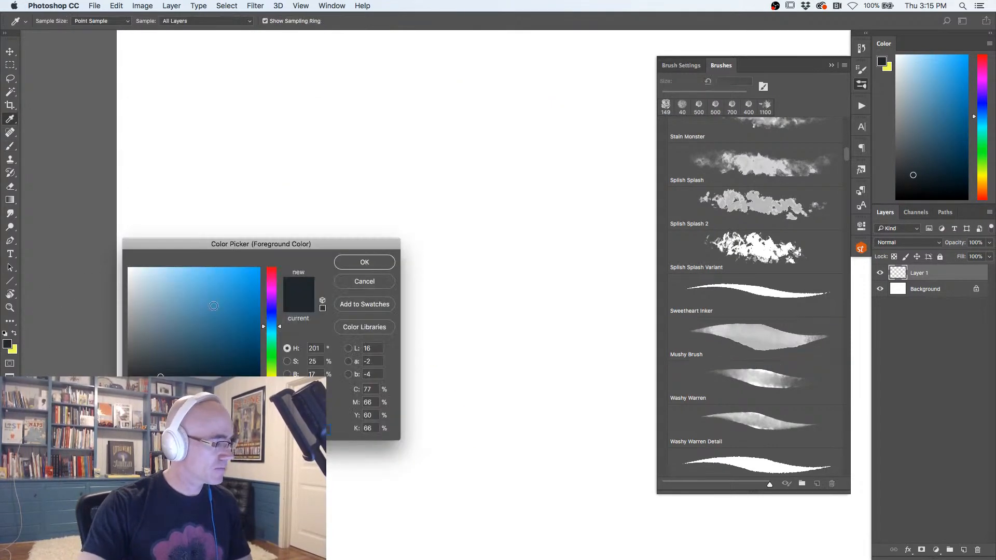
{"action": "left_click", "coordinate": [346, 264]}
{"action": "left_click", "coordinate": [19, 349]}
{"action": "type", "text": "0"}
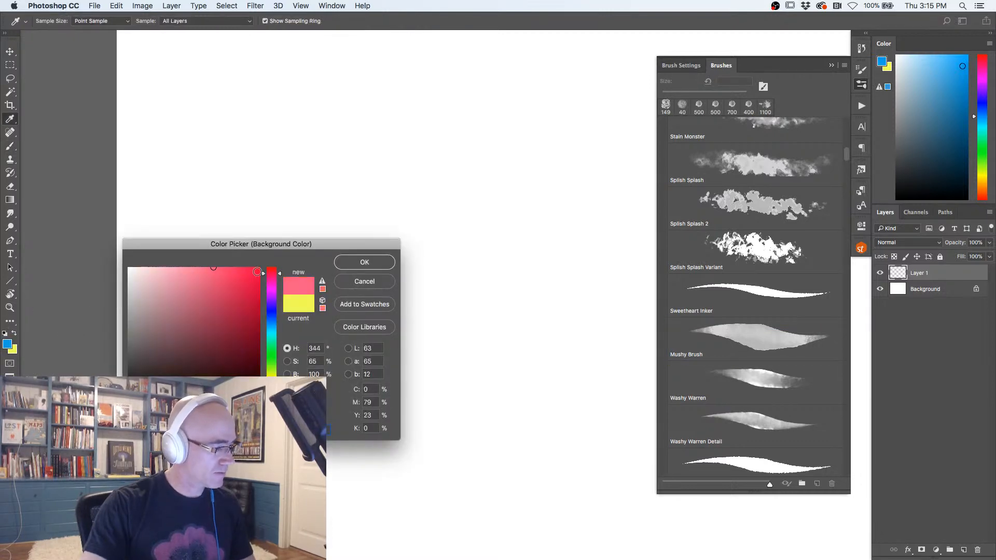
{"action": "left_click", "coordinate": [367, 263]}
{"action": "key", "text": "b"}
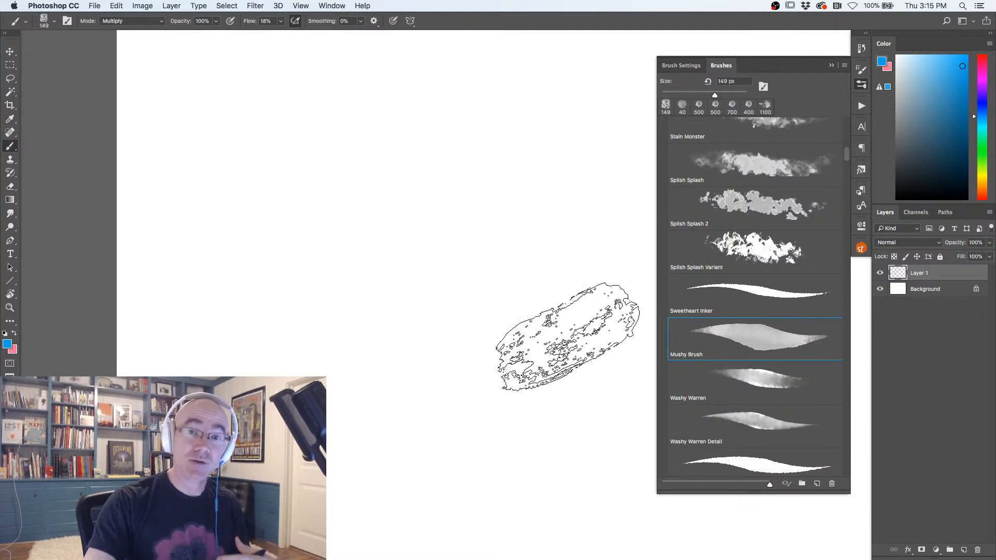
Paint blended blue and pink Mushy Brush shapes, swap the colours to paint a pink-dominant shape beside them, and clear the layer.
{"action": "mouse_move", "coordinate": [544, 319]}
{"action": "left_mouse_down"}
{"action": "mouse_move", "coordinate": [478, 234]}
{"action": "mouse_move", "coordinate": [407, 189]}
{"action": "mouse_move", "coordinate": [454, 184]}
{"action": "mouse_move", "coordinate": [539, 272]}
{"action": "mouse_move", "coordinate": [522, 316]}
{"action": "mouse_move", "coordinate": [445, 258]}
{"action": "mouse_move", "coordinate": [434, 317]}
{"action": "left_mouse_up"}
{"action": "mouse_move", "coordinate": [344, 207]}
{"action": "left_mouse_down"}
{"action": "mouse_move", "coordinate": [376, 312]}
{"action": "mouse_move", "coordinate": [396, 438]}
{"action": "mouse_move", "coordinate": [410, 423]}
{"action": "mouse_move", "coordinate": [395, 171]}
{"action": "mouse_move", "coordinate": [429, 232]}
{"action": "mouse_move", "coordinate": [467, 338]}
{"action": "mouse_move", "coordinate": [490, 225]}
{"action": "mouse_move", "coordinate": [519, 274]}
{"action": "mouse_move", "coordinate": [570, 296]}
{"action": "mouse_move", "coordinate": [551, 320]}
{"action": "mouse_move", "coordinate": [590, 284]}
{"action": "mouse_move", "coordinate": [589, 309]}
{"action": "mouse_move", "coordinate": [518, 327]}
{"action": "mouse_move", "coordinate": [563, 336]}
{"action": "mouse_move", "coordinate": [522, 168]}
{"action": "mouse_move", "coordinate": [464, 228]}
{"action": "mouse_move", "coordinate": [563, 222]}
{"action": "mouse_move", "coordinate": [429, 141]}
{"action": "mouse_move", "coordinate": [403, 182]}
{"action": "mouse_move", "coordinate": [423, 138]}
{"action": "mouse_move", "coordinate": [358, 180]}
{"action": "mouse_move", "coordinate": [376, 142]}
{"action": "mouse_move", "coordinate": [331, 276]}
{"action": "mouse_move", "coordinate": [391, 231]}
{"action": "mouse_move", "coordinate": [416, 188]}
{"action": "mouse_move", "coordinate": [505, 206]}
{"action": "mouse_move", "coordinate": [422, 175]}
{"action": "left_mouse_up"}
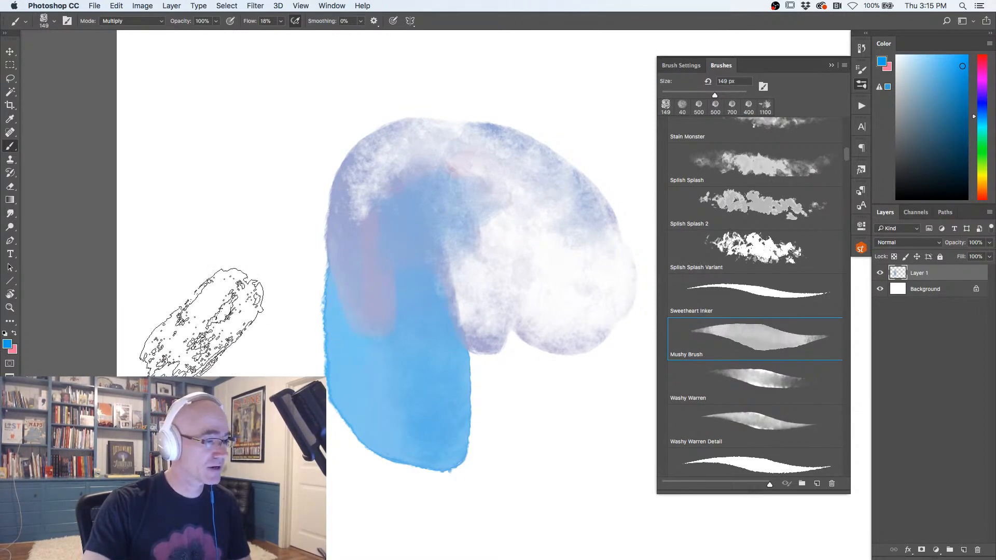
{"action": "left_click", "coordinate": [16, 336]}
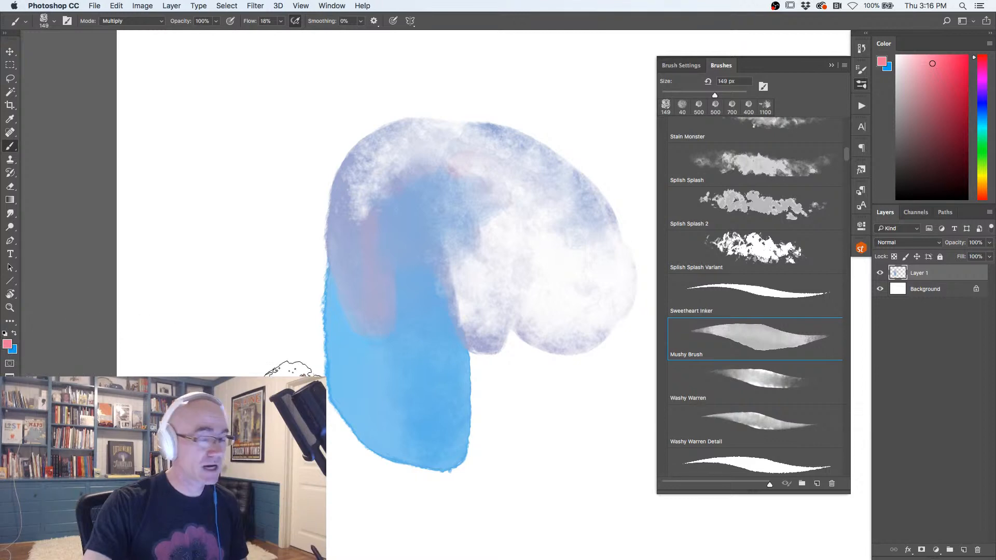
{"action": "mouse_move", "coordinate": [238, 145]}
{"action": "left_mouse_down"}
{"action": "mouse_move", "coordinate": [234, 278]}
{"action": "mouse_move", "coordinate": [222, 222]}
{"action": "mouse_move", "coordinate": [234, 345]}
{"action": "mouse_move", "coordinate": [239, 143]}
{"action": "mouse_move", "coordinate": [291, 353]}
{"action": "mouse_move", "coordinate": [289, 189]}
{"action": "mouse_move", "coordinate": [182, 281]}
{"action": "left_mouse_up"}
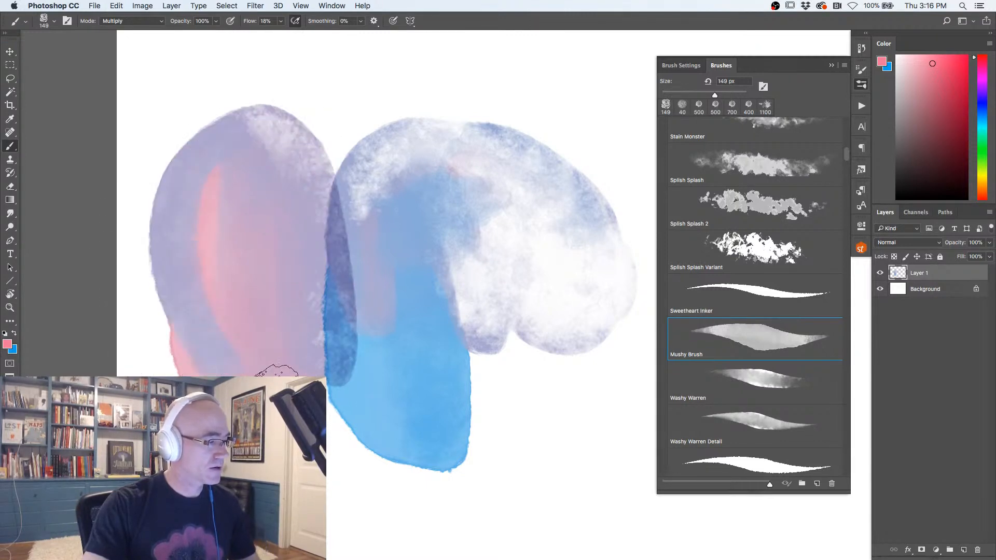
{"action": "key", "text": "BackSpace"}
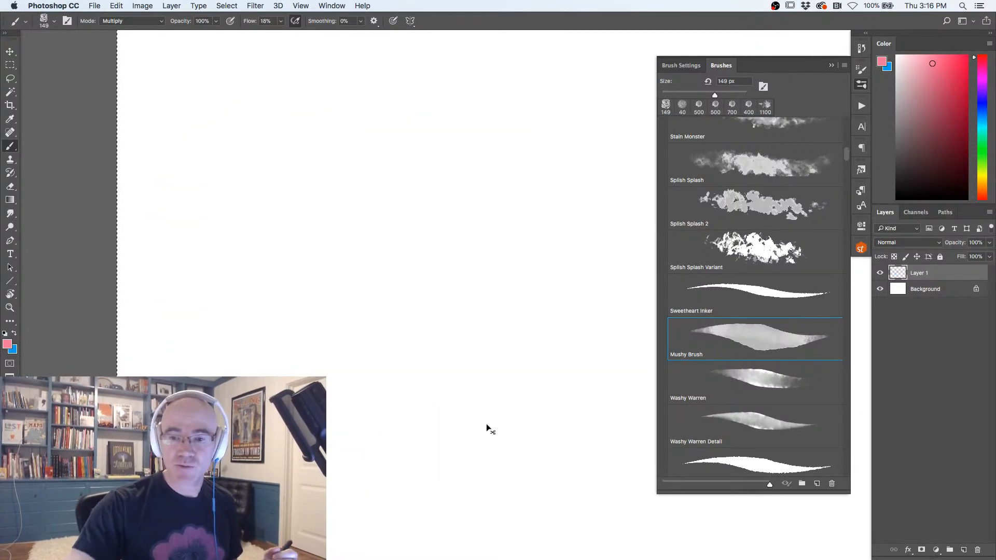
Reset the colours to default black and white and paint a tall mottled grey patch with the Mushy Brush.
{"action": "left_click", "coordinate": [5, 334]}
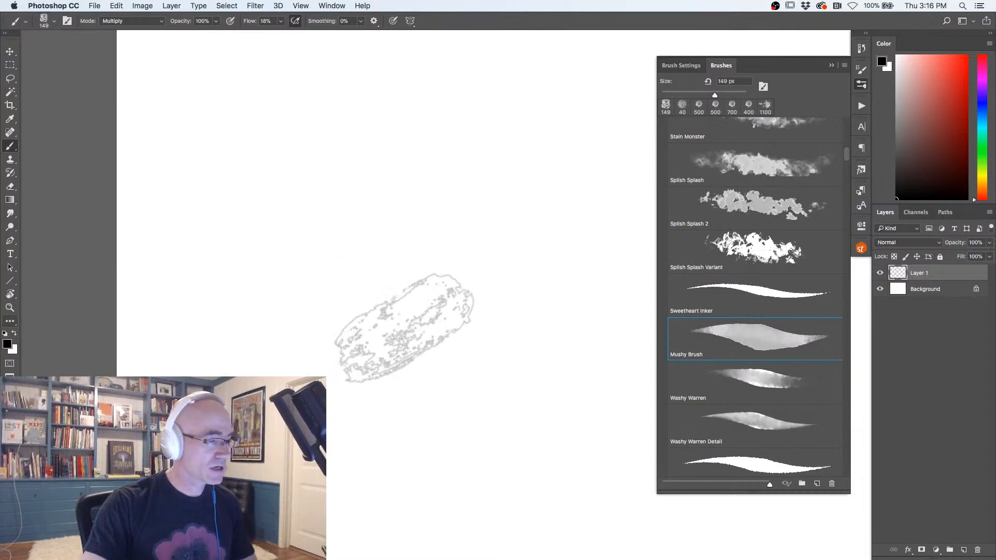
{"action": "left_click", "coordinate": [474, 300], "text": "alt"}
{"action": "left_click_drag", "start_coordinate": [450, 302], "coordinate": [354, 319]}
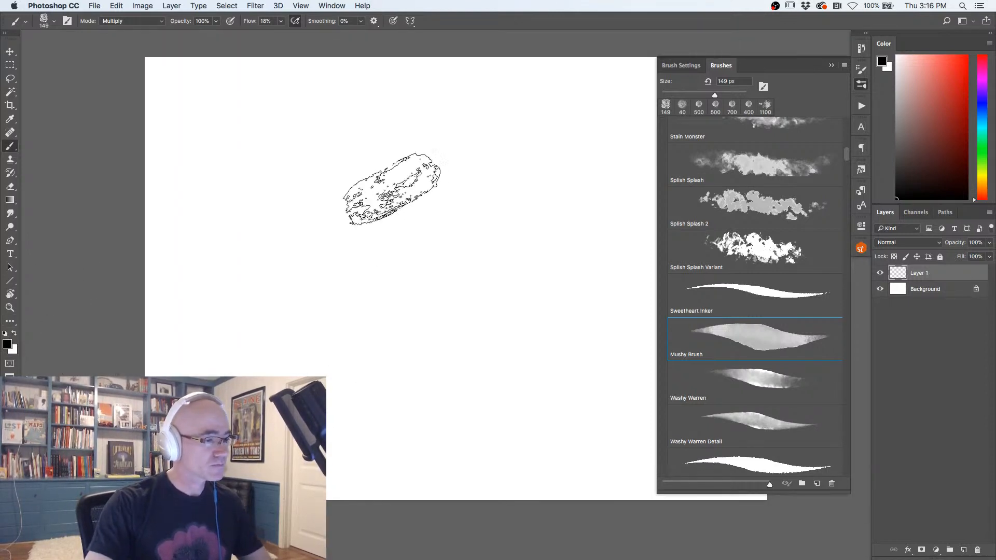
{"action": "mouse_move", "coordinate": [478, 173]}
{"action": "left_mouse_down"}
{"action": "mouse_move", "coordinate": [485, 266]}
{"action": "mouse_move", "coordinate": [483, 169]}
{"action": "mouse_move", "coordinate": [434, 134]}
{"action": "mouse_move", "coordinate": [416, 401]}
{"action": "mouse_move", "coordinate": [391, 330]}
{"action": "mouse_move", "coordinate": [388, 174]}
{"action": "mouse_move", "coordinate": [416, 236]}
{"action": "mouse_move", "coordinate": [434, 396]}
{"action": "mouse_move", "coordinate": [452, 270]}
{"action": "mouse_move", "coordinate": [481, 365]}
{"action": "mouse_move", "coordinate": [482, 203]}
{"action": "mouse_move", "coordinate": [452, 221]}
{"action": "mouse_move", "coordinate": [474, 326]}
{"action": "mouse_move", "coordinate": [439, 394]}
{"action": "mouse_move", "coordinate": [484, 377]}
{"action": "mouse_move", "coordinate": [498, 234]}
{"action": "mouse_move", "coordinate": [477, 145]}
{"action": "mouse_move", "coordinate": [407, 142]}
{"action": "mouse_move", "coordinate": [365, 215]}
{"action": "left_mouse_up"}
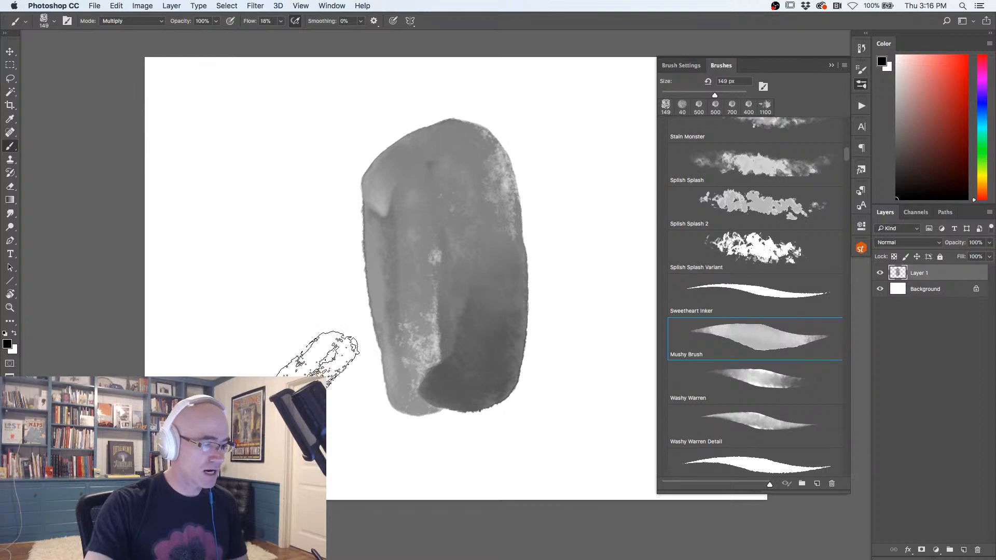
Examine the grey patch's texture up close, then paint a second grey Mushy Brush shape diagonally across it.
{"action": "left_click", "coordinate": [421, 323]}
{"action": "left_click_drag", "start_coordinate": [401, 329], "coordinate": [371, 354]}
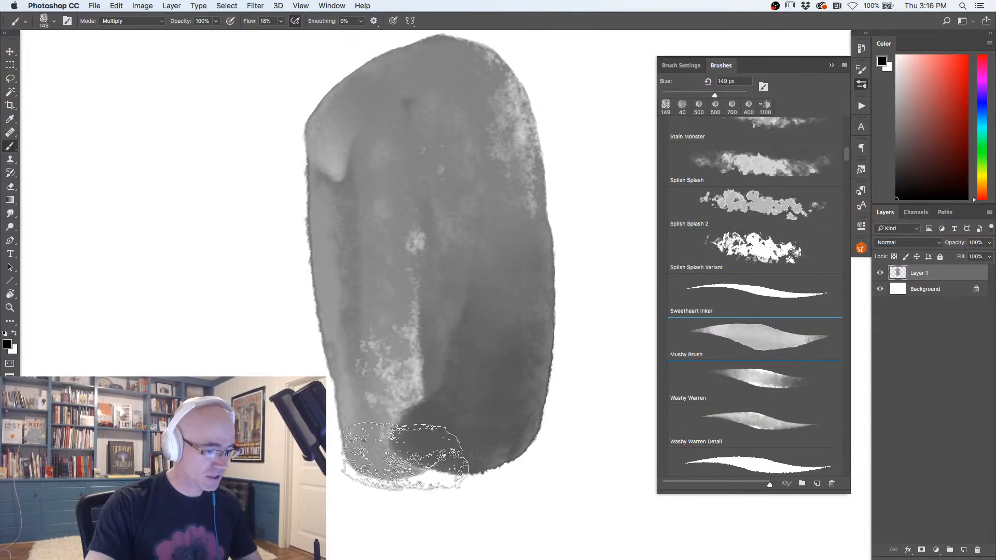
{"action": "left_click", "coordinate": [369, 355], "text": "alt"}
{"action": "mouse_move", "coordinate": [384, 262]}
{"action": "left_mouse_down"}
{"action": "mouse_move", "coordinate": [255, 294]}
{"action": "mouse_move", "coordinate": [405, 356]}
{"action": "mouse_move", "coordinate": [387, 272]}
{"action": "mouse_move", "coordinate": [288, 282]}
{"action": "mouse_move", "coordinate": [423, 303]}
{"action": "mouse_move", "coordinate": [252, 234]}
{"action": "mouse_move", "coordinate": [322, 356]}
{"action": "mouse_move", "coordinate": [446, 306]}
{"action": "mouse_move", "coordinate": [289, 223]}
{"action": "mouse_move", "coordinate": [361, 253]}
{"action": "mouse_move", "coordinate": [228, 240]}
{"action": "mouse_move", "coordinate": [312, 337]}
{"action": "left_mouse_up"}
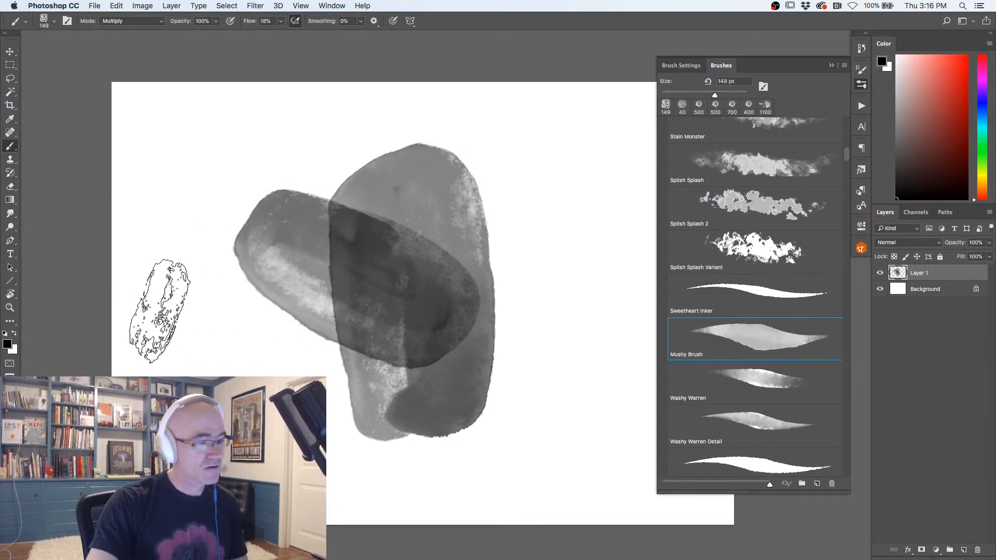
Set the brush blending mode to Normal and paint black and white Mushy Brush strokes over the overlapping grey shapes.
{"action": "left_click", "coordinate": [130, 21]}
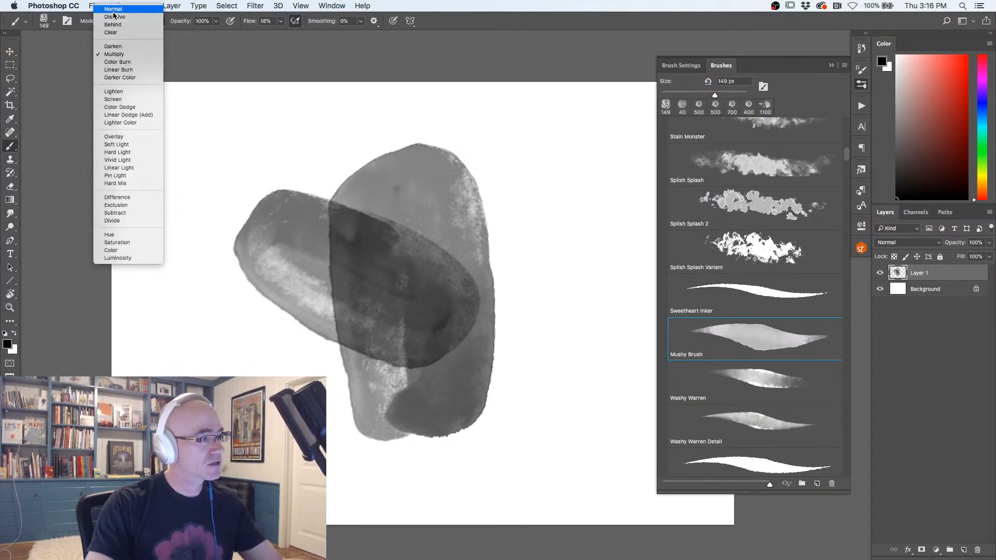
{"action": "left_click", "coordinate": [114, 10]}
{"action": "mouse_move", "coordinate": [334, 184]}
{"action": "left_mouse_down"}
{"action": "mouse_move", "coordinate": [348, 289]}
{"action": "mouse_move", "coordinate": [367, 298]}
{"action": "mouse_move", "coordinate": [327, 165]}
{"action": "mouse_move", "coordinate": [312, 219]}
{"action": "mouse_move", "coordinate": [339, 298]}
{"action": "left_mouse_up"}
{"action": "mouse_move", "coordinate": [331, 164]}
{"action": "left_mouse_down"}
{"action": "mouse_move", "coordinate": [362, 296]}
{"action": "mouse_move", "coordinate": [337, 166]}
{"action": "mouse_move", "coordinate": [341, 250]}
{"action": "mouse_move", "coordinate": [323, 161]}
{"action": "mouse_move", "coordinate": [334, 223]}
{"action": "mouse_move", "coordinate": [333, 174]}
{"action": "mouse_move", "coordinate": [329, 196]}
{"action": "left_mouse_up"}
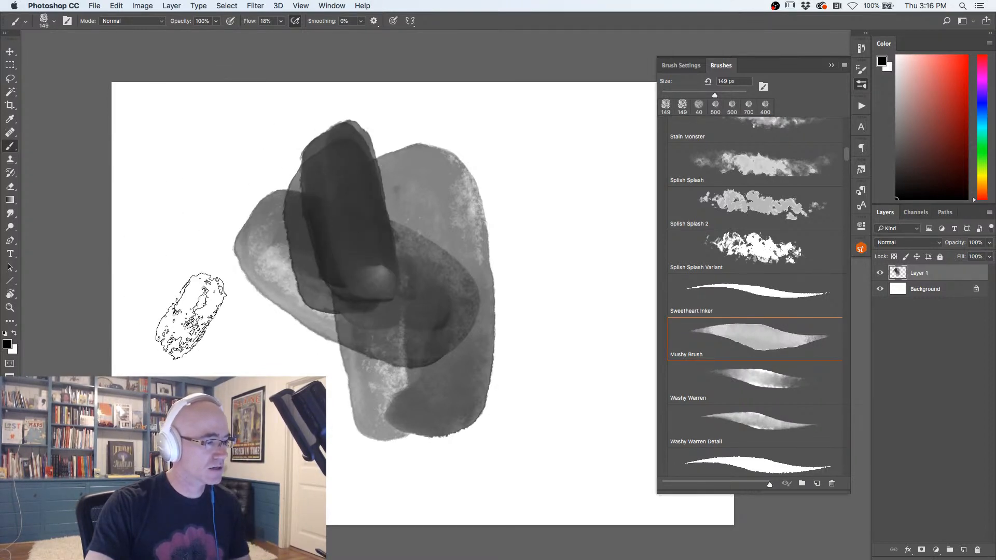
{"action": "mouse_move", "coordinate": [411, 289]}
{"action": "left_mouse_down"}
{"action": "mouse_move", "coordinate": [312, 167]}
{"action": "mouse_move", "coordinate": [413, 203]}
{"action": "mouse_move", "coordinate": [488, 208]}
{"action": "mouse_move", "coordinate": [397, 332]}
{"action": "mouse_move", "coordinate": [290, 262]}
{"action": "mouse_move", "coordinate": [386, 303]}
{"action": "mouse_move", "coordinate": [441, 384]}
{"action": "mouse_move", "coordinate": [418, 216]}
{"action": "mouse_move", "coordinate": [410, 386]}
{"action": "mouse_move", "coordinate": [404, 194]}
{"action": "mouse_move", "coordinate": [404, 449]}
{"action": "left_mouse_up"}
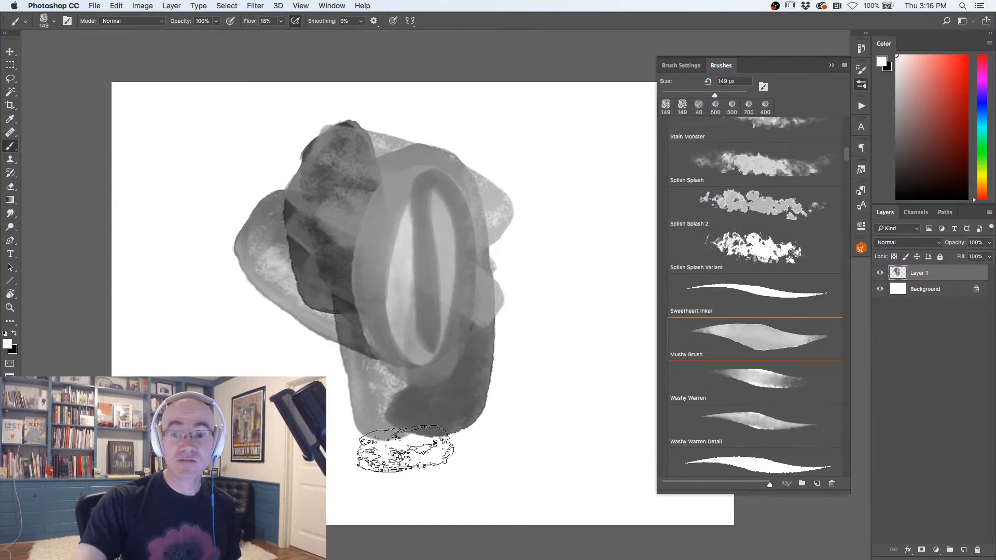
Clear all the Mushy Brush paint from Layer 1 and remove the selection.
{"action": "key", "text": "super+a"}
{"action": "key", "text": "BackSpace"}
{"action": "key", "text": "super+d"}
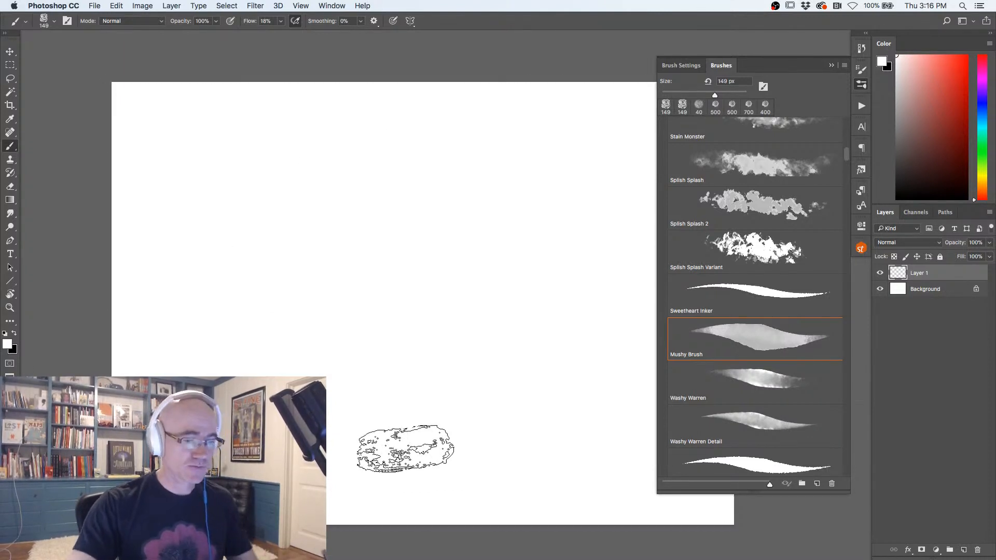
Choose the Washy Warren brush with black as the foreground colour and paint a broad, layered diagonal wash across the upper canvas.
{"action": "left_click", "coordinate": [752, 378]}
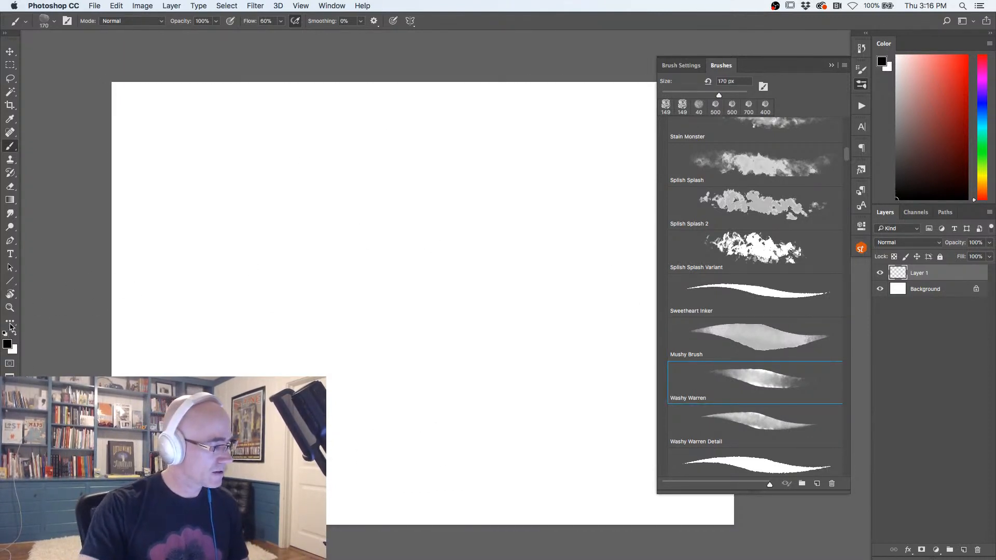
{"action": "mouse_move", "coordinate": [559, 267]}
{"action": "left_mouse_down"}
{"action": "mouse_move", "coordinate": [486, 225]}
{"action": "mouse_move", "coordinate": [271, 161]}
{"action": "mouse_move", "coordinate": [213, 170]}
{"action": "mouse_move", "coordinate": [529, 256]}
{"action": "mouse_move", "coordinate": [517, 241]}
{"action": "mouse_move", "coordinate": [270, 168]}
{"action": "mouse_move", "coordinate": [492, 217]}
{"action": "mouse_move", "coordinate": [323, 164]}
{"action": "mouse_move", "coordinate": [579, 240]}
{"action": "mouse_move", "coordinate": [413, 169]}
{"action": "mouse_move", "coordinate": [536, 203]}
{"action": "mouse_move", "coordinate": [374, 156]}
{"action": "mouse_move", "coordinate": [576, 213]}
{"action": "mouse_move", "coordinate": [402, 151]}
{"action": "left_mouse_up"}
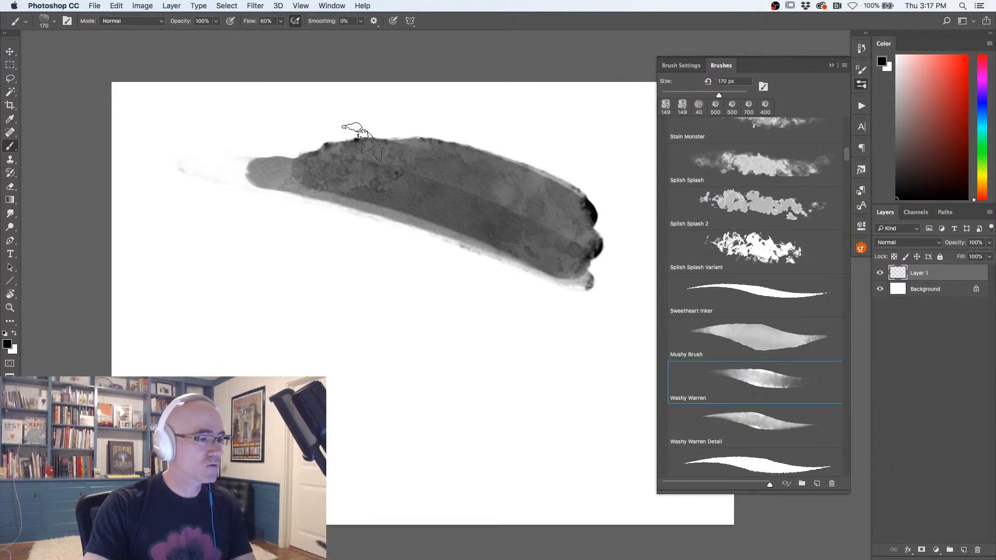
{"action": "left_click_drag", "start_coordinate": [586, 269], "coordinate": [340, 200]}
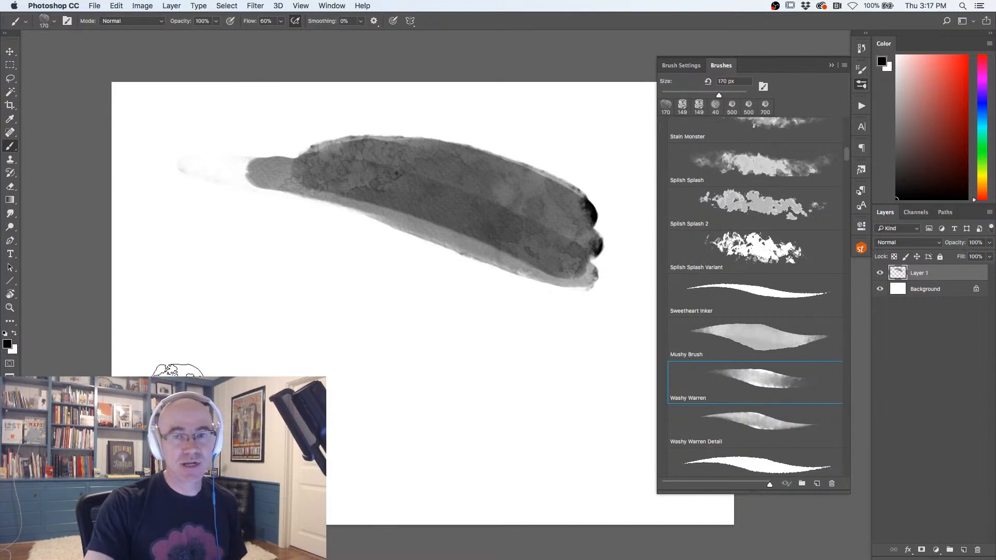
Paint overlapping rounded Washy Warren shapes below the broad wash and clear the layer.
{"action": "mouse_move", "coordinate": [446, 374]}
{"action": "left_mouse_down"}
{"action": "mouse_move", "coordinate": [429, 308]}
{"action": "mouse_move", "coordinate": [362, 309]}
{"action": "mouse_move", "coordinate": [369, 400]}
{"action": "mouse_move", "coordinate": [433, 425]}
{"action": "mouse_move", "coordinate": [416, 316]}
{"action": "mouse_move", "coordinate": [402, 389]}
{"action": "mouse_move", "coordinate": [388, 340]}
{"action": "mouse_move", "coordinate": [405, 407]}
{"action": "mouse_move", "coordinate": [348, 376]}
{"action": "mouse_move", "coordinate": [453, 332]}
{"action": "left_mouse_up"}
{"action": "mouse_move", "coordinate": [478, 363]}
{"action": "left_mouse_down"}
{"action": "mouse_move", "coordinate": [385, 372]}
{"action": "mouse_move", "coordinate": [442, 383]}
{"action": "mouse_move", "coordinate": [513, 346]}
{"action": "mouse_move", "coordinate": [411, 346]}
{"action": "mouse_move", "coordinate": [394, 394]}
{"action": "mouse_move", "coordinate": [508, 387]}
{"action": "mouse_move", "coordinate": [461, 326]}
{"action": "left_mouse_up"}
{"action": "mouse_move", "coordinate": [270, 240]}
{"action": "left_mouse_down"}
{"action": "mouse_move", "coordinate": [410, 344]}
{"action": "mouse_move", "coordinate": [423, 342]}
{"action": "mouse_move", "coordinate": [424, 321]}
{"action": "left_mouse_up"}
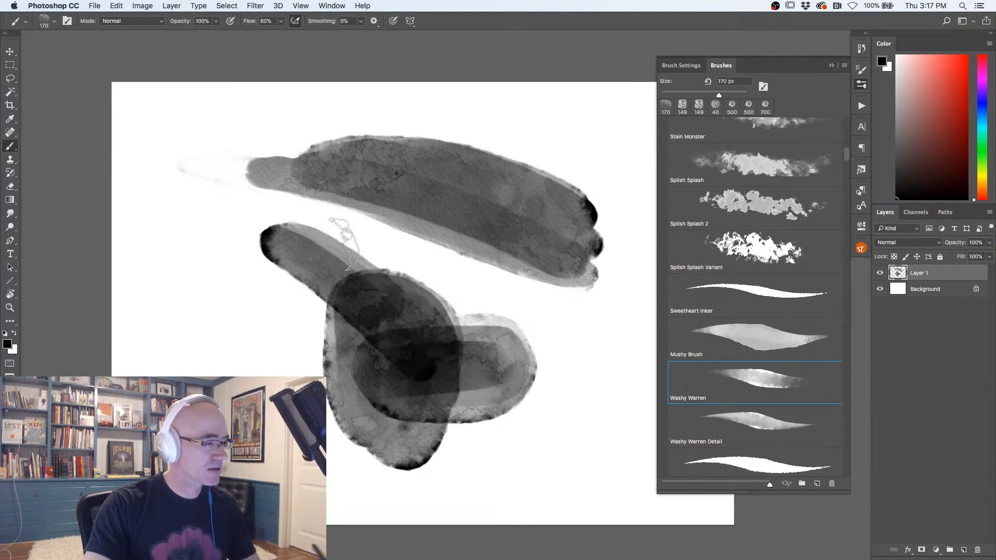
{"action": "mouse_move", "coordinate": [263, 300]}
{"action": "left_mouse_down"}
{"action": "mouse_move", "coordinate": [257, 372]}
{"action": "mouse_move", "coordinate": [256, 315]}
{"action": "left_mouse_up"}
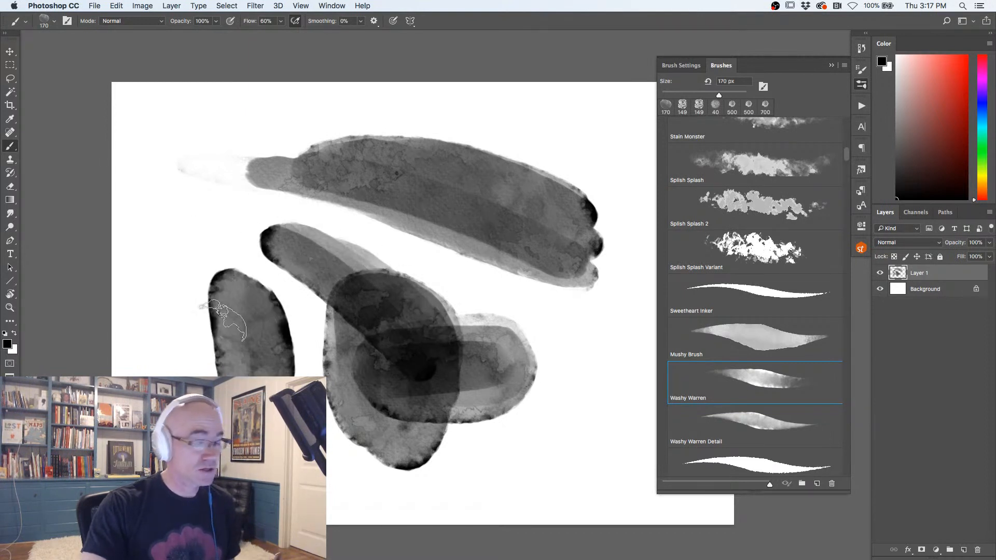
{"action": "key", "text": "Delete"}
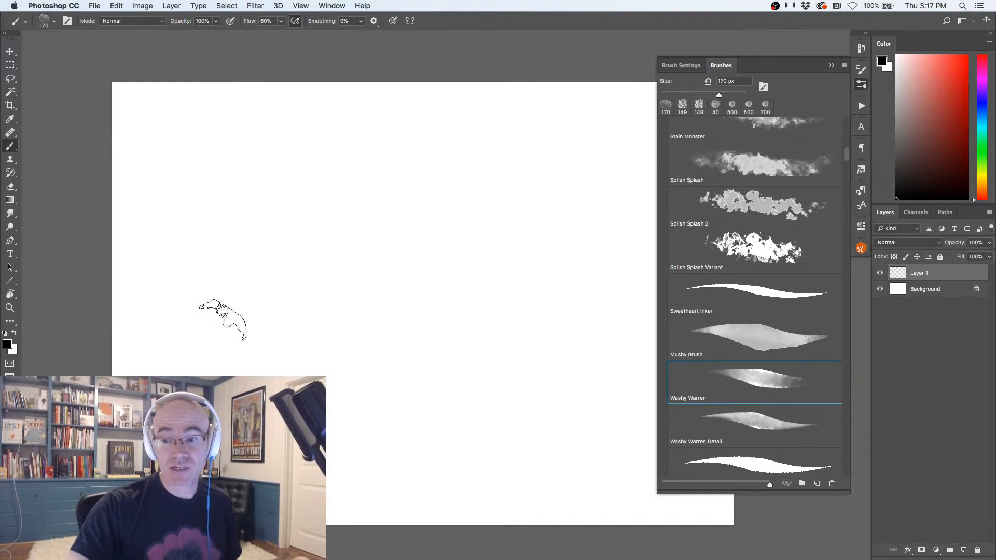
Lasso a curvy freeform blob, fill it with black Washy Warren washes, and remove the selection.
{"action": "key", "text": "l"}
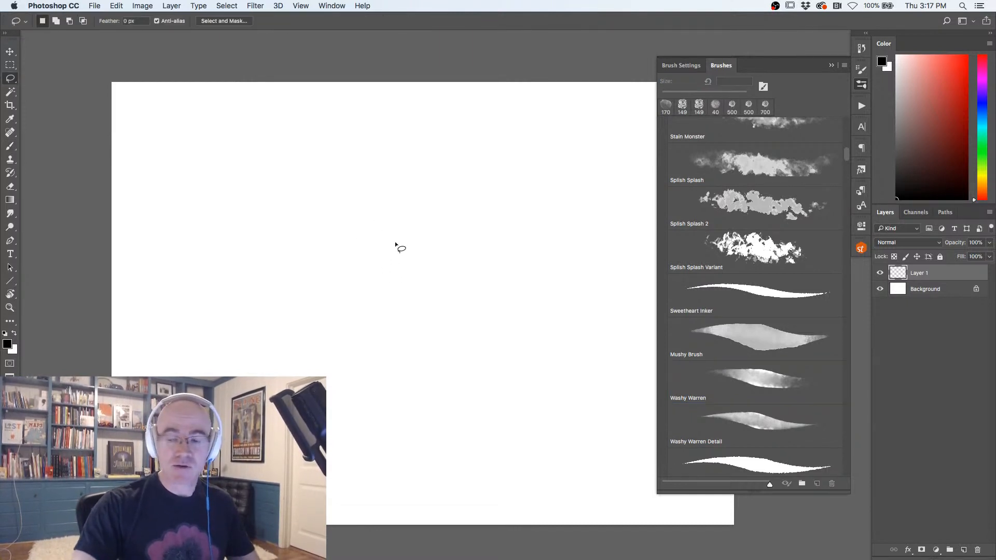
{"action": "left_click_drag", "start_coordinate": [517, 191], "coordinate": [388, 205]}
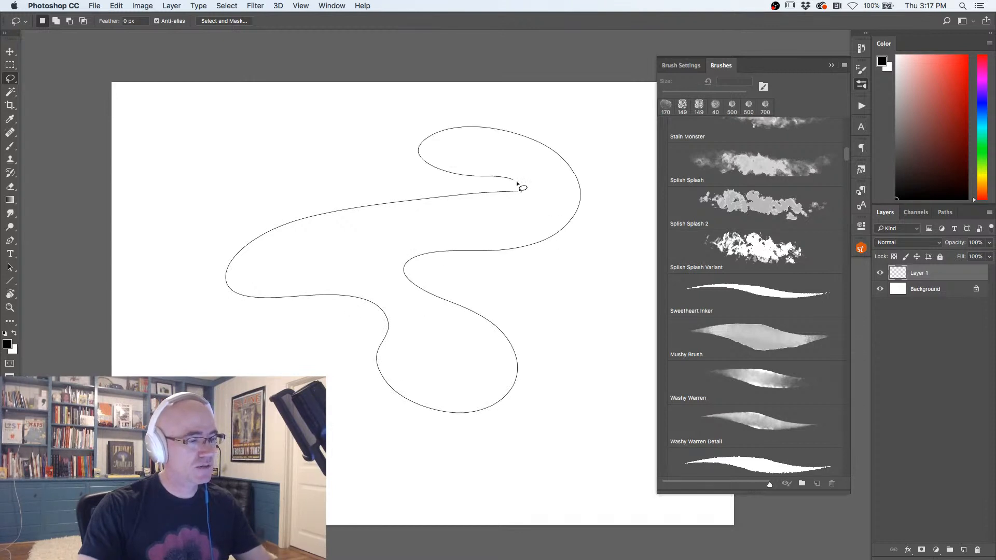
{"action": "left_click_drag", "start_coordinate": [519, 193], "coordinate": [521, 192]}
{"action": "key", "text": "b"}
{"action": "mouse_move", "coordinate": [229, 189]}
{"action": "left_mouse_down"}
{"action": "mouse_move", "coordinate": [269, 224]}
{"action": "mouse_move", "coordinate": [295, 292]}
{"action": "mouse_move", "coordinate": [325, 308]}
{"action": "mouse_move", "coordinate": [346, 254]}
{"action": "mouse_move", "coordinate": [379, 267]}
{"action": "mouse_move", "coordinate": [411, 390]}
{"action": "mouse_move", "coordinate": [495, 324]}
{"action": "mouse_move", "coordinate": [483, 365]}
{"action": "mouse_move", "coordinate": [463, 366]}
{"action": "mouse_move", "coordinate": [341, 220]}
{"action": "mouse_move", "coordinate": [396, 272]}
{"action": "mouse_move", "coordinate": [401, 211]}
{"action": "mouse_move", "coordinate": [414, 201]}
{"action": "mouse_move", "coordinate": [486, 228]}
{"action": "mouse_move", "coordinate": [542, 200]}
{"action": "mouse_move", "coordinate": [488, 194]}
{"action": "mouse_move", "coordinate": [505, 147]}
{"action": "mouse_move", "coordinate": [431, 133]}
{"action": "left_mouse_up"}
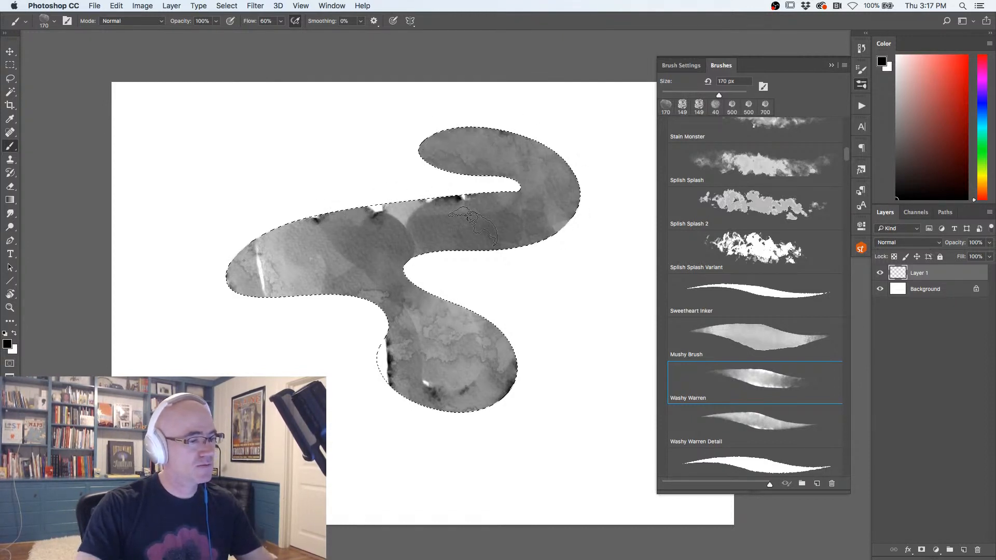
{"action": "mouse_move", "coordinate": [407, 208]}
{"action": "left_mouse_down"}
{"action": "mouse_move", "coordinate": [355, 232]}
{"action": "mouse_move", "coordinate": [202, 261]}
{"action": "left_mouse_up"}
{"action": "key", "text": "ctrl+d"}
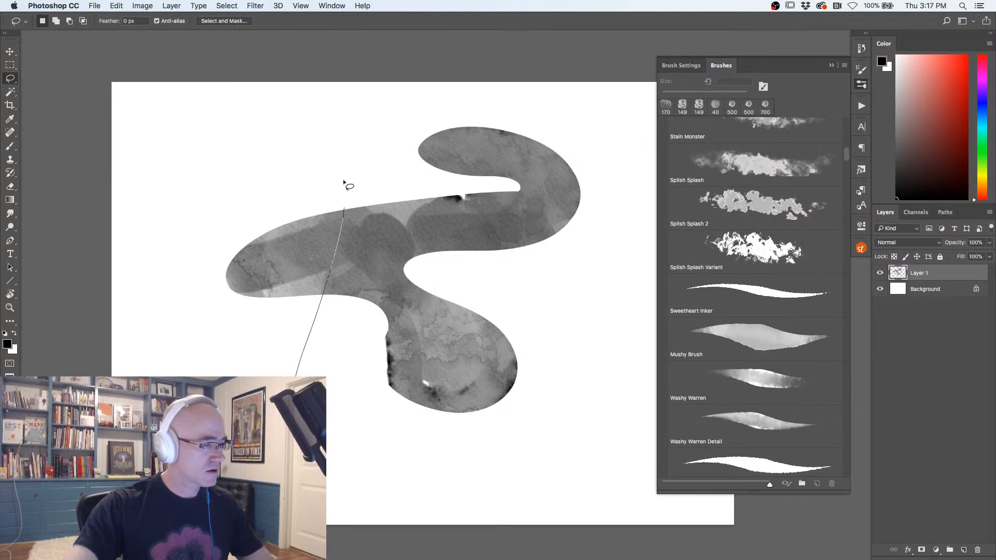
Cut two curved pieces out of the washed blob with the Lasso tool, one near each end, and deselect.
{"action": "left_click_drag", "start_coordinate": [259, 410], "coordinate": [283, 356]}
{"action": "key", "text": "Delete"}
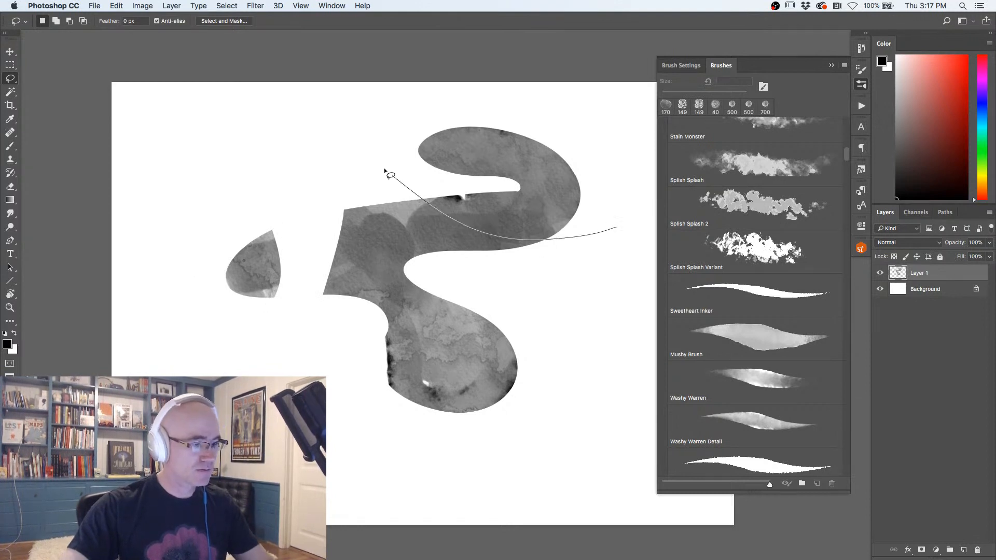
{"action": "left_click_drag", "start_coordinate": [501, 287], "coordinate": [579, 237]}
{"action": "key", "text": "Delete"}
{"action": "key", "text": "super+d"}
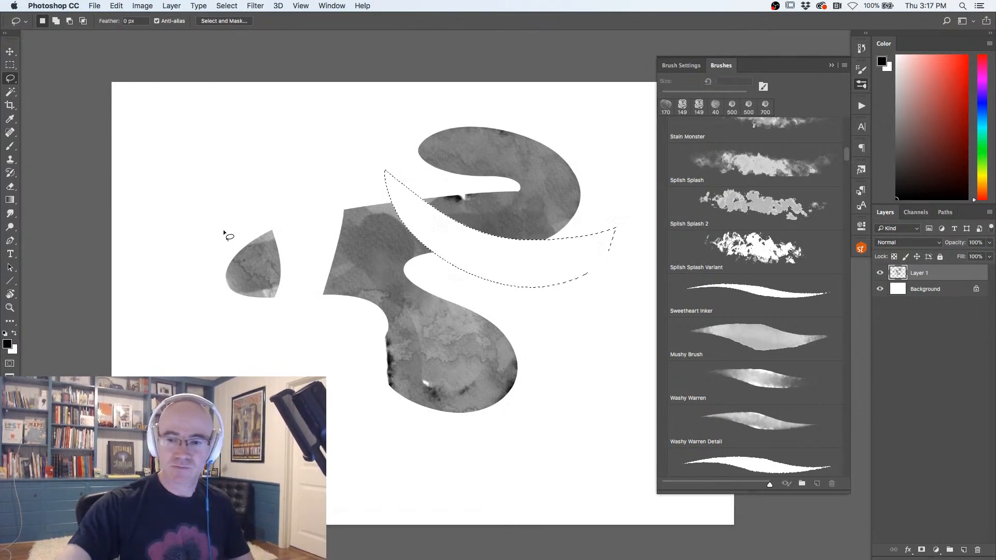
Paint rounded Washy Warren shapes overlapping the cut-up blob pieces and clear the layer.
{"action": "key", "text": "b"}
{"action": "mouse_move", "coordinate": [435, 289]}
{"action": "left_mouse_down"}
{"action": "mouse_move", "coordinate": [463, 169]}
{"action": "mouse_move", "coordinate": [349, 122]}
{"action": "mouse_move", "coordinate": [356, 271]}
{"action": "mouse_move", "coordinate": [287, 360]}
{"action": "mouse_move", "coordinate": [376, 369]}
{"action": "mouse_move", "coordinate": [525, 326]}
{"action": "mouse_move", "coordinate": [476, 307]}
{"action": "mouse_move", "coordinate": [330, 383]}
{"action": "mouse_move", "coordinate": [355, 327]}
{"action": "mouse_move", "coordinate": [329, 322]}
{"action": "mouse_move", "coordinate": [444, 260]}
{"action": "mouse_move", "coordinate": [400, 311]}
{"action": "mouse_move", "coordinate": [432, 167]}
{"action": "mouse_move", "coordinate": [420, 238]}
{"action": "mouse_move", "coordinate": [393, 188]}
{"action": "left_mouse_up"}
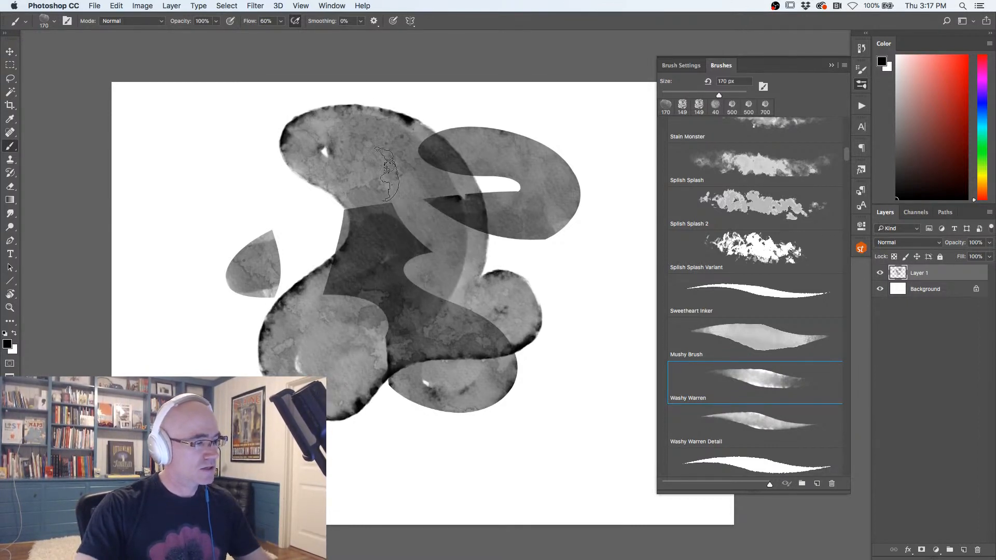
{"action": "mouse_move", "coordinate": [226, 217]}
{"action": "left_mouse_down"}
{"action": "mouse_move", "coordinate": [265, 241]}
{"action": "mouse_move", "coordinate": [269, 225]}
{"action": "left_mouse_up"}
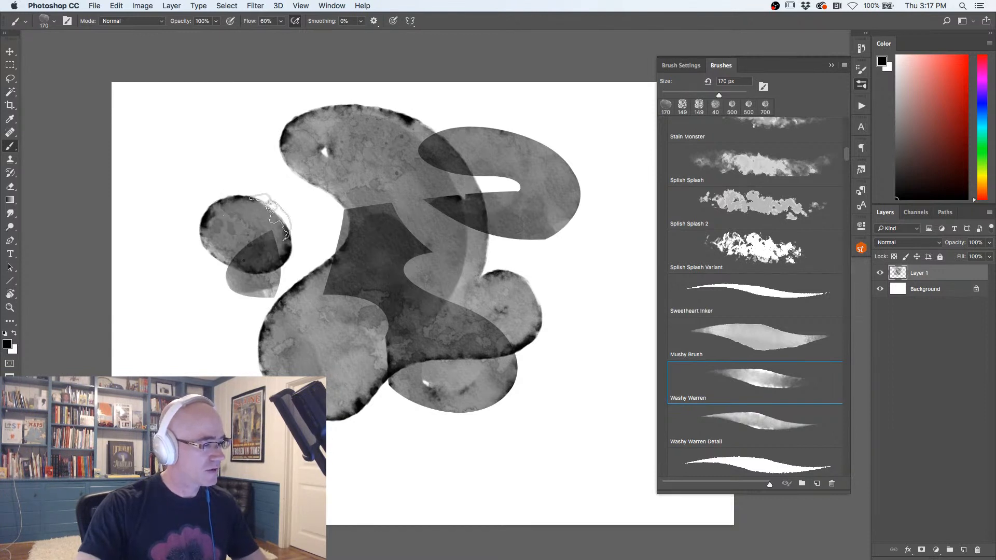
{"action": "mouse_move", "coordinate": [575, 159]}
{"action": "left_mouse_down"}
{"action": "mouse_move", "coordinate": [560, 209]}
{"action": "mouse_move", "coordinate": [539, 229]}
{"action": "left_mouse_up"}
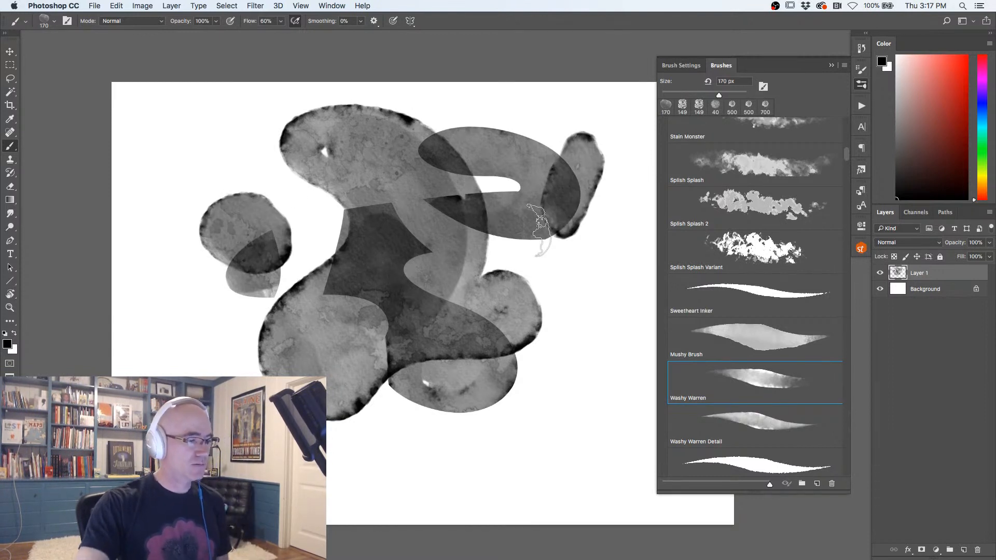
{"action": "key", "text": "super+a"}
{"action": "key", "text": "Delete"}
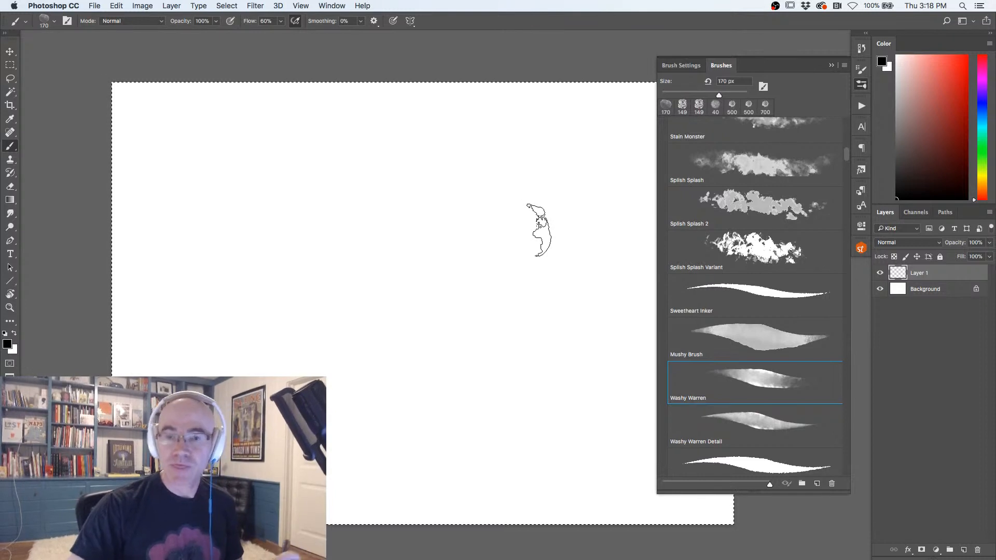
Choose the Washy Warren Detail brush, paint test strokes across the canvas, and clear them.
{"action": "left_click", "coordinate": [753, 423]}
{"action": "mouse_move", "coordinate": [570, 200]}
{"action": "left_mouse_down"}
{"action": "mouse_move", "coordinate": [516, 202]}
{"action": "mouse_move", "coordinate": [285, 325]}
{"action": "mouse_move", "coordinate": [441, 283]}
{"action": "mouse_move", "coordinate": [232, 297]}
{"action": "mouse_move", "coordinate": [344, 445]}
{"action": "mouse_move", "coordinate": [543, 249]}
{"action": "mouse_move", "coordinate": [516, 243]}
{"action": "left_mouse_up"}
{"action": "mouse_move", "coordinate": [536, 156]}
{"action": "left_mouse_down"}
{"action": "mouse_move", "coordinate": [306, 165]}
{"action": "mouse_move", "coordinate": [276, 143]}
{"action": "mouse_move", "coordinate": [239, 150]}
{"action": "mouse_move", "coordinate": [177, 223]}
{"action": "mouse_move", "coordinate": [174, 292]}
{"action": "left_mouse_up"}
{"action": "key", "text": "BackSpace"}
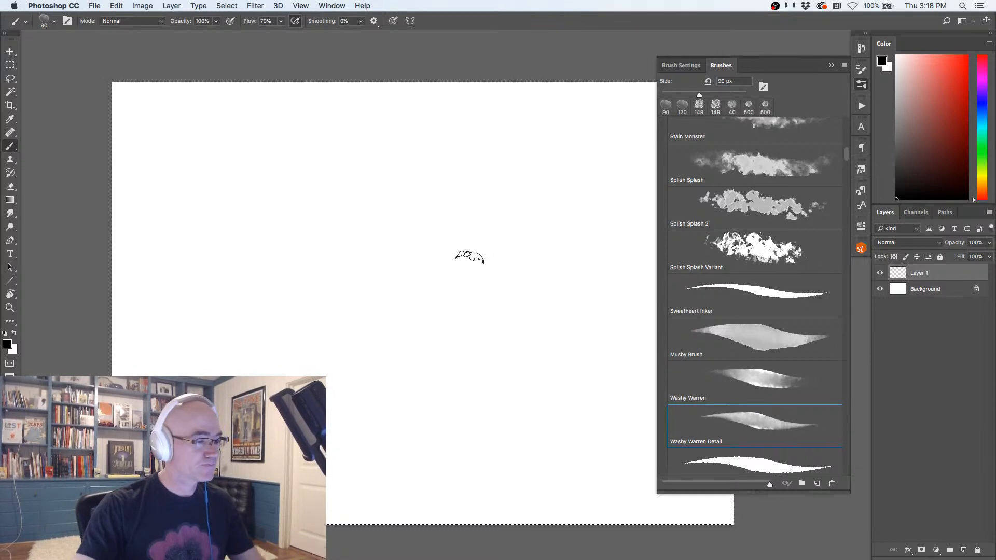
Sketch a face's eyes, eyebrow and nose with the Washy Warren Detail brush and clear the layer.
{"action": "mouse_move", "coordinate": [509, 269]}
{"action": "left_mouse_down"}
{"action": "mouse_move", "coordinate": [471, 261]}
{"action": "mouse_move", "coordinate": [424, 280]}
{"action": "mouse_move", "coordinate": [440, 292]}
{"action": "mouse_move", "coordinate": [479, 266]}
{"action": "mouse_move", "coordinate": [460, 281]}
{"action": "left_mouse_up"}
{"action": "mouse_move", "coordinate": [512, 260]}
{"action": "left_mouse_down"}
{"action": "mouse_move", "coordinate": [472, 246]}
{"action": "mouse_move", "coordinate": [411, 277]}
{"action": "mouse_move", "coordinate": [416, 227]}
{"action": "mouse_move", "coordinate": [460, 209]}
{"action": "mouse_move", "coordinate": [503, 206]}
{"action": "mouse_move", "coordinate": [530, 220]}
{"action": "mouse_move", "coordinate": [478, 204]}
{"action": "mouse_move", "coordinate": [406, 220]}
{"action": "mouse_move", "coordinate": [424, 221]}
{"action": "mouse_move", "coordinate": [401, 233]}
{"action": "mouse_move", "coordinate": [416, 224]}
{"action": "mouse_move", "coordinate": [384, 316]}
{"action": "mouse_move", "coordinate": [399, 377]}
{"action": "mouse_move", "coordinate": [386, 402]}
{"action": "mouse_move", "coordinate": [376, 394]}
{"action": "mouse_move", "coordinate": [363, 406]}
{"action": "mouse_move", "coordinate": [352, 393]}
{"action": "mouse_move", "coordinate": [340, 404]}
{"action": "mouse_move", "coordinate": [331, 368]}
{"action": "mouse_move", "coordinate": [352, 308]}
{"action": "mouse_move", "coordinate": [340, 252]}
{"action": "left_mouse_up"}
{"action": "left_click_drag", "start_coordinate": [410, 275], "coordinate": [478, 313]}
{"action": "mouse_move", "coordinate": [335, 295]}
{"action": "left_mouse_down"}
{"action": "mouse_move", "coordinate": [319, 273]}
{"action": "mouse_move", "coordinate": [255, 294]}
{"action": "mouse_move", "coordinate": [299, 280]}
{"action": "mouse_move", "coordinate": [285, 270]}
{"action": "left_mouse_up"}
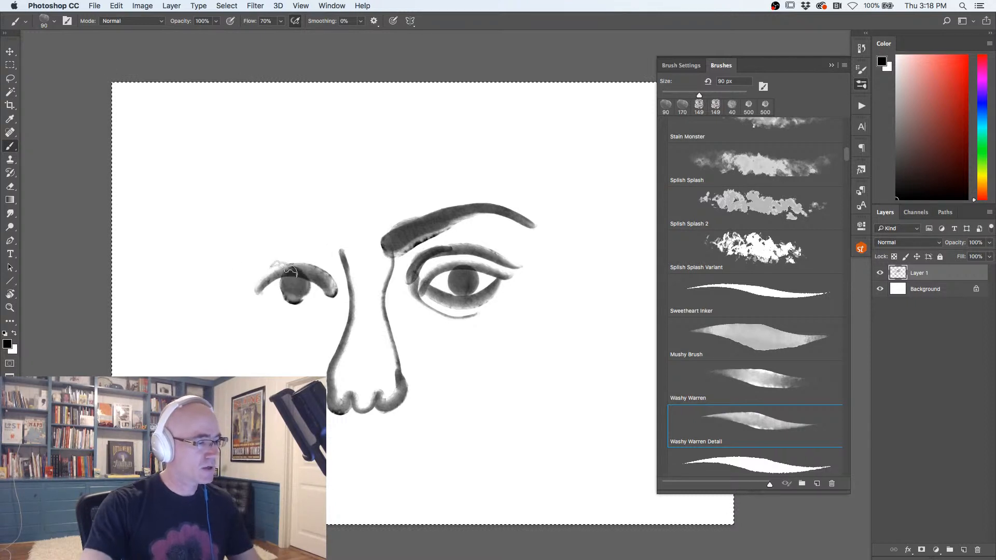
{"action": "key", "text": "Delete"}
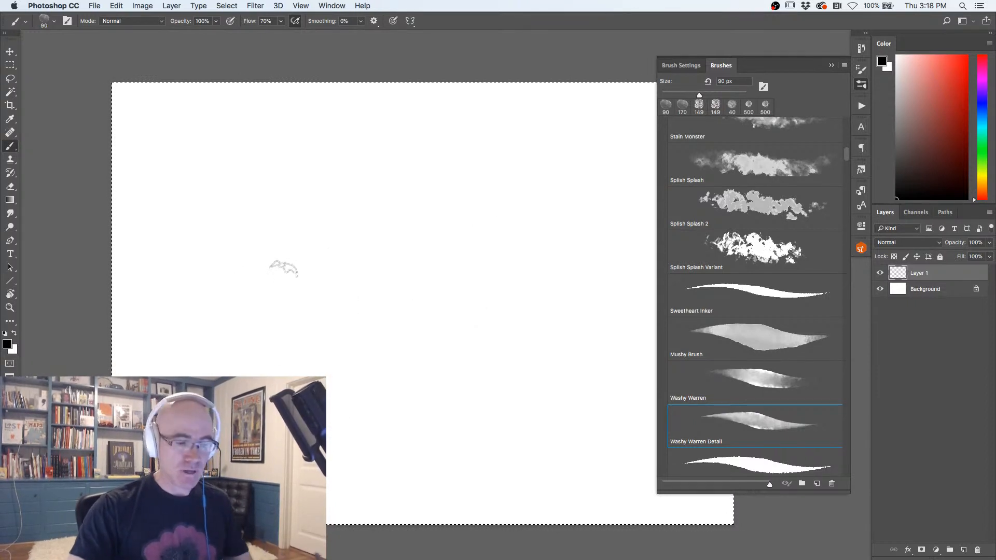
Choose the Chapped Inker brush, draw looping and zigzag black test lines across the canvas, and clear them.
{"action": "scroll", "coordinate": [846, 161], "scroll_direction": "down", "scroll_amount": 5}
{"action": "scroll", "coordinate": [848, 165], "scroll_direction": "down", "scroll_amount": 2}
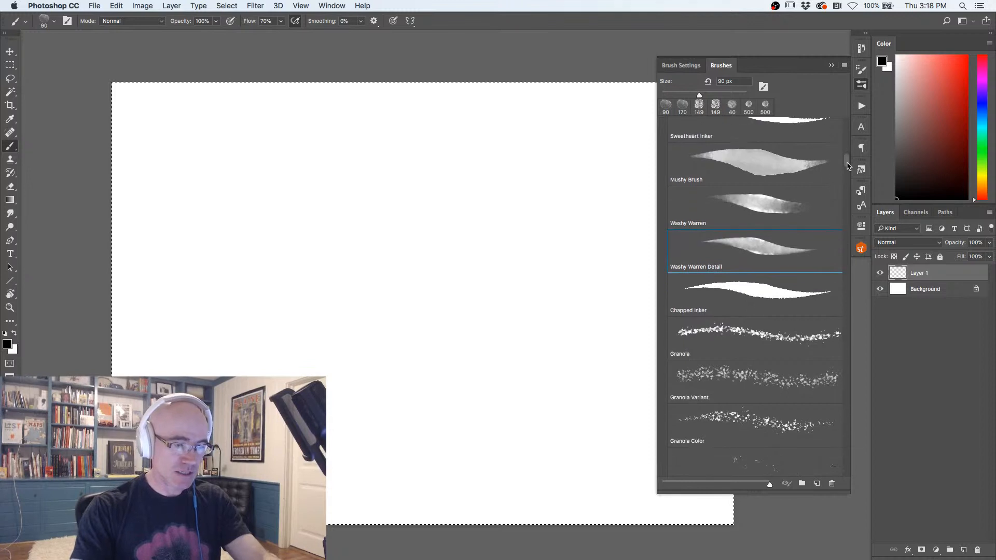
{"action": "left_click", "coordinate": [764, 294]}
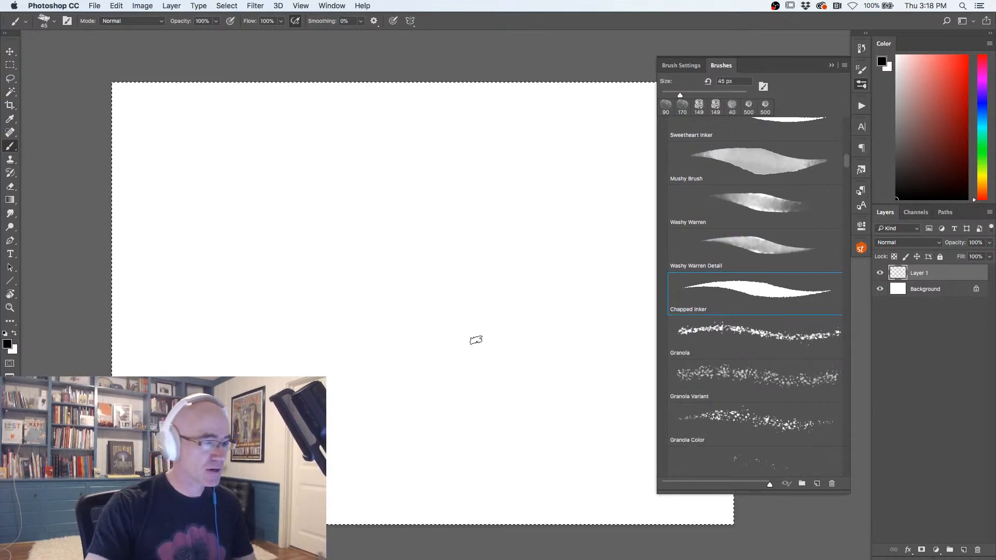
{"action": "mouse_move", "coordinate": [502, 168]}
{"action": "left_mouse_down"}
{"action": "mouse_move", "coordinate": [603, 395]}
{"action": "mouse_move", "coordinate": [473, 268]}
{"action": "mouse_move", "coordinate": [371, 202]}
{"action": "mouse_move", "coordinate": [390, 240]}
{"action": "mouse_move", "coordinate": [469, 317]}
{"action": "mouse_move", "coordinate": [276, 269]}
{"action": "mouse_move", "coordinate": [404, 353]}
{"action": "left_mouse_up"}
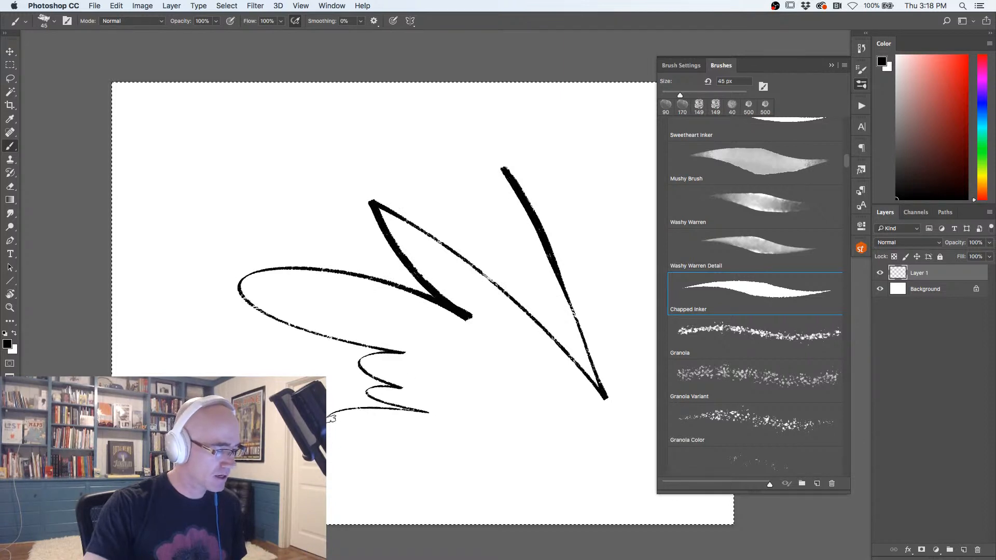
{"action": "mouse_move", "coordinate": [517, 409]}
{"action": "left_mouse_down"}
{"action": "mouse_move", "coordinate": [477, 363]}
{"action": "mouse_move", "coordinate": [492, 273]}
{"action": "mouse_move", "coordinate": [369, 147]}
{"action": "mouse_move", "coordinate": [300, 198]}
{"action": "left_mouse_up"}
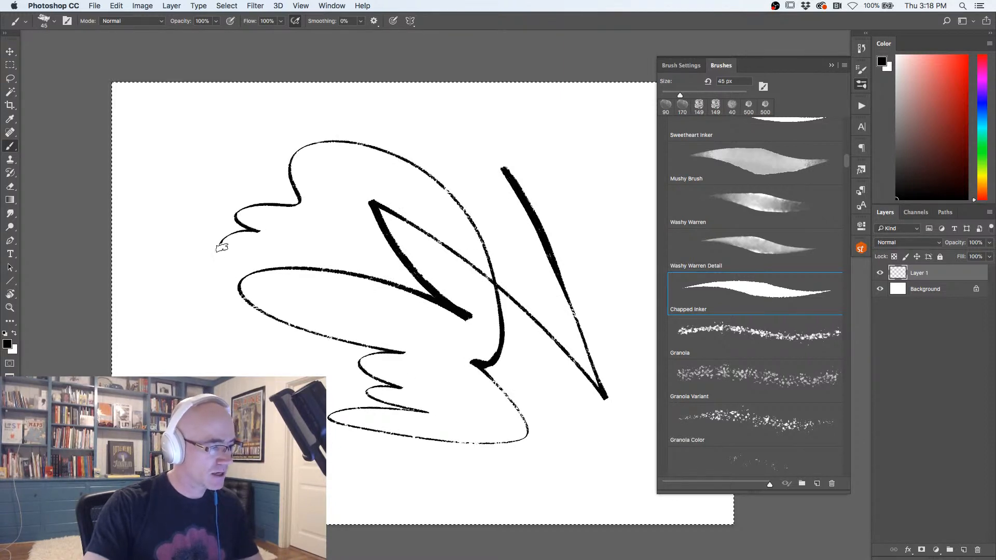
{"action": "left_click_drag", "start_coordinate": [199, 289], "coordinate": [222, 334]}
{"action": "key", "text": "Delete"}
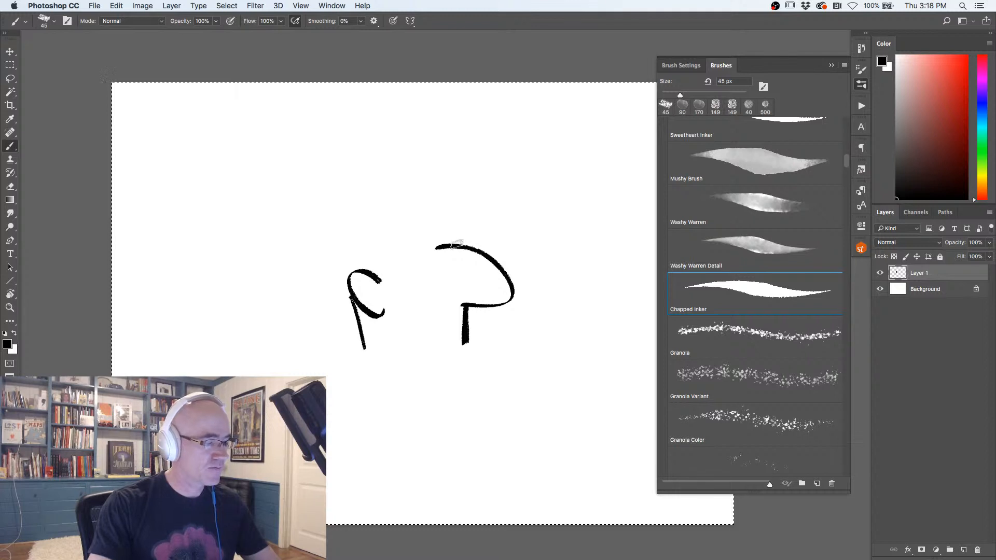
Ink a cartoon profile of a big-nosed man in a hat with the Chapped Inker and clear the drawing.
{"action": "mouse_move", "coordinate": [439, 206]}
{"action": "left_mouse_down"}
{"action": "mouse_move", "coordinate": [344, 192]}
{"action": "mouse_move", "coordinate": [345, 237]}
{"action": "left_mouse_up"}
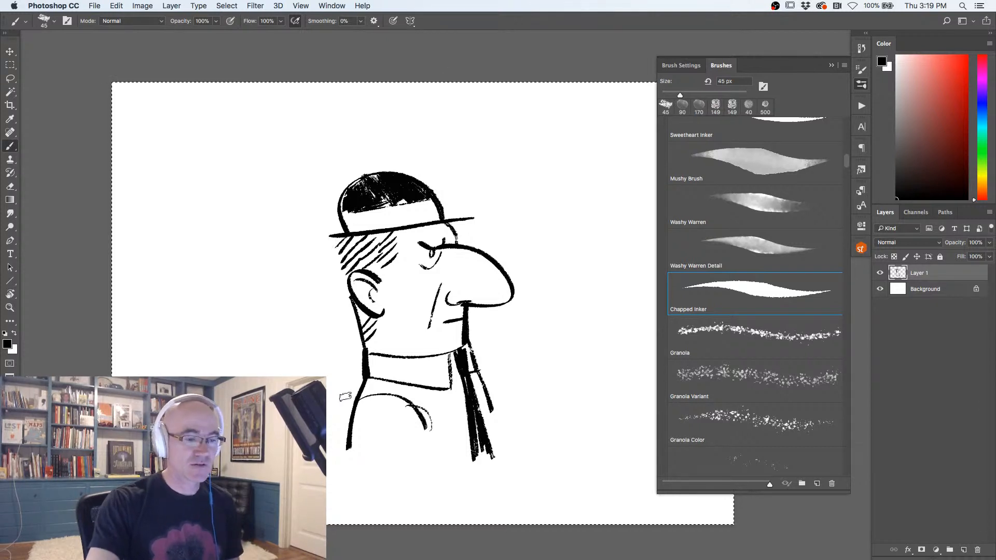
{"action": "key", "text": "Delete"}
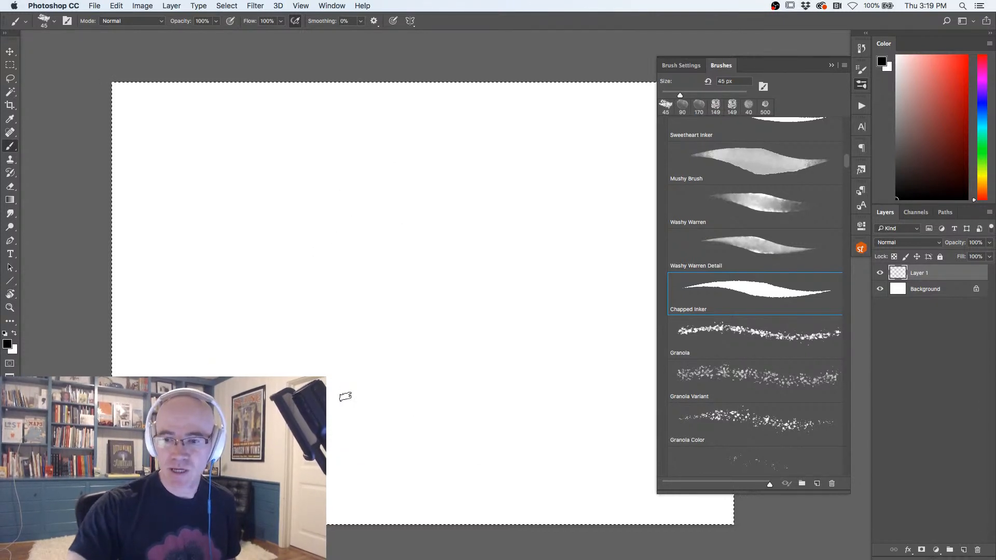
Choose the Granola brush, set the foreground colour to muted orange, and paint a scattered texture across the canvas.
{"action": "key", "text": "period"}
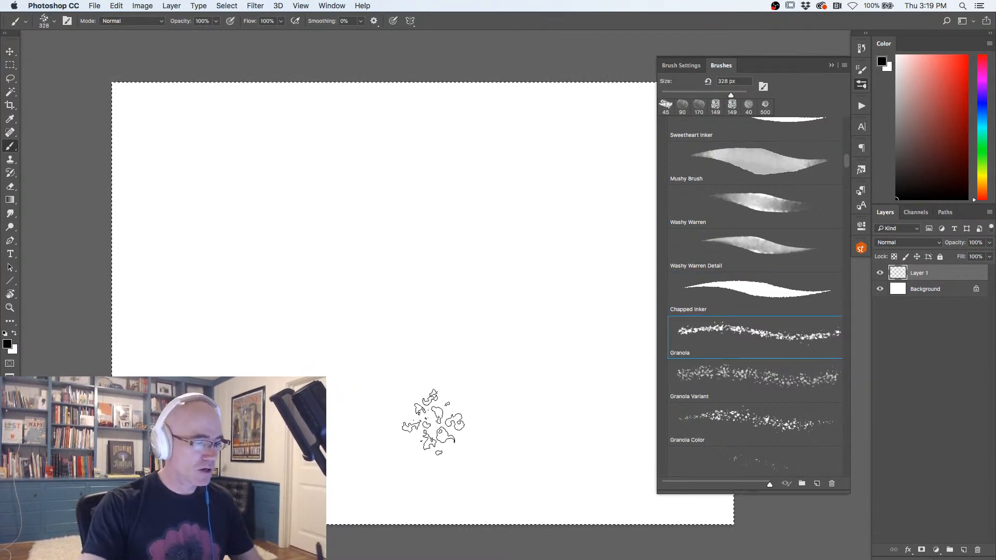
{"action": "left_click", "coordinate": [982, 191]}
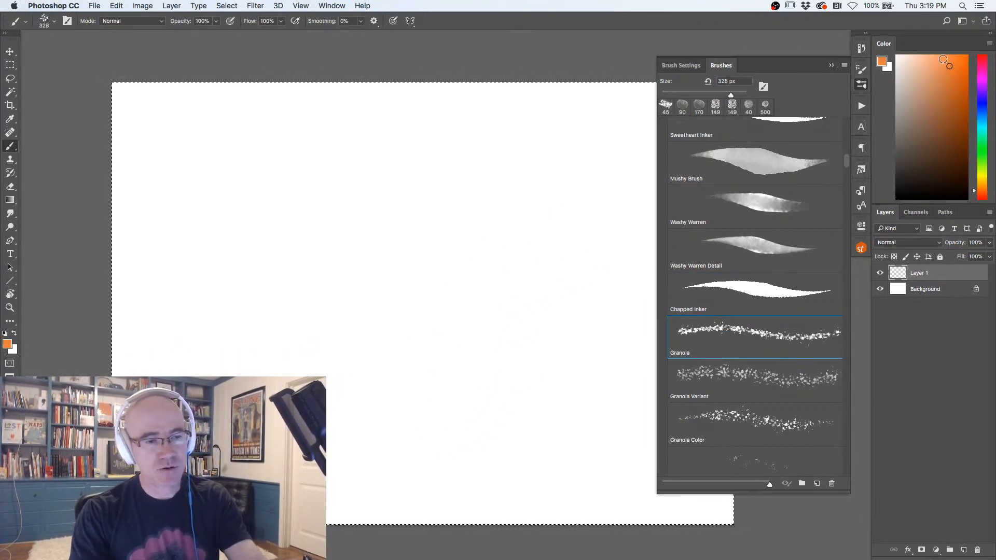
{"action": "left_click", "coordinate": [940, 87]}
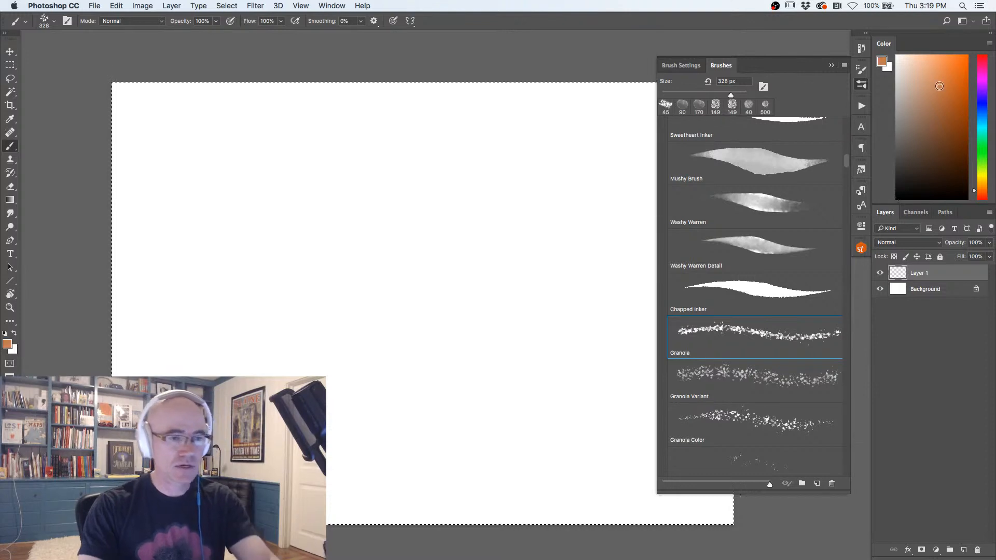
{"action": "mouse_move", "coordinate": [525, 211]}
{"action": "left_mouse_down"}
{"action": "mouse_move", "coordinate": [372, 291]}
{"action": "mouse_move", "coordinate": [458, 254]}
{"action": "mouse_move", "coordinate": [396, 433]}
{"action": "mouse_move", "coordinate": [293, 182]}
{"action": "mouse_move", "coordinate": [341, 179]}
{"action": "mouse_move", "coordinate": [125, 150]}
{"action": "mouse_move", "coordinate": [308, 342]}
{"action": "mouse_move", "coordinate": [163, 233]}
{"action": "mouse_move", "coordinate": [469, 228]}
{"action": "mouse_move", "coordinate": [519, 176]}
{"action": "mouse_move", "coordinate": [527, 298]}
{"action": "mouse_move", "coordinate": [441, 233]}
{"action": "mouse_move", "coordinate": [615, 270]}
{"action": "mouse_move", "coordinate": [412, 389]}
{"action": "mouse_move", "coordinate": [192, 325]}
{"action": "left_mouse_up"}
Darken the foreground colour to brown, paint more Granola texture over the orange, and clear the layer.
{"action": "left_click", "coordinate": [950, 124]}
{"action": "left_click_drag", "start_coordinate": [493, 177], "coordinate": [442, 233]}
{"action": "mouse_move", "coordinate": [379, 282]}
{"action": "left_mouse_down"}
{"action": "mouse_move", "coordinate": [467, 244]}
{"action": "mouse_move", "coordinate": [322, 218]}
{"action": "mouse_move", "coordinate": [306, 171]}
{"action": "mouse_move", "coordinate": [560, 270]}
{"action": "mouse_move", "coordinate": [363, 172]}
{"action": "mouse_move", "coordinate": [441, 384]}
{"action": "left_mouse_up"}
{"action": "key", "text": "Delete"}
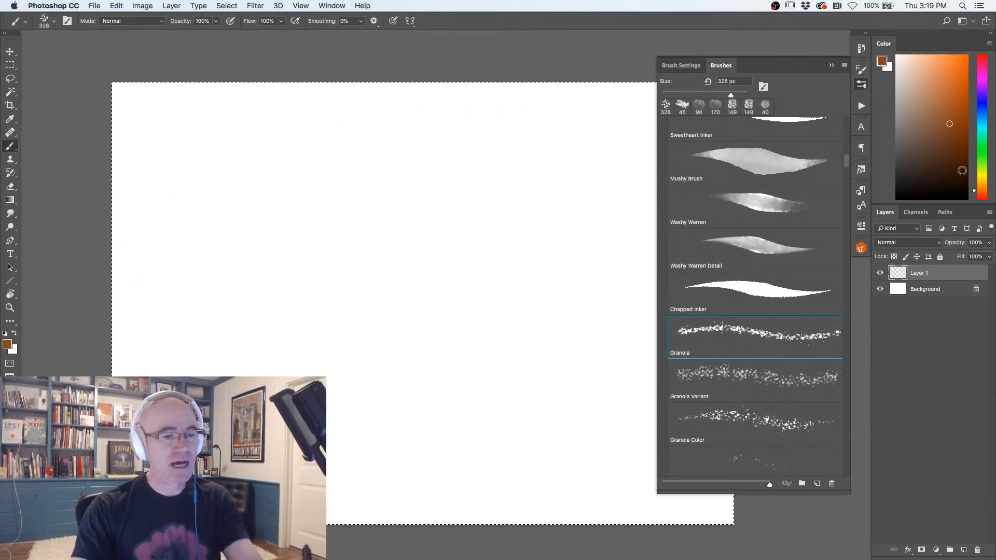
Set the foreground colour to leaf green and paint a wide foliage-like mass with the Granola brush.
{"action": "left_click", "coordinate": [983, 166]}
{"action": "left_click", "coordinate": [942, 99]}
{"action": "mouse_move", "coordinate": [412, 267]}
{"action": "left_mouse_down"}
{"action": "mouse_move", "coordinate": [289, 267]}
{"action": "mouse_move", "coordinate": [201, 244]}
{"action": "mouse_move", "coordinate": [171, 299]}
{"action": "mouse_move", "coordinate": [423, 374]}
{"action": "mouse_move", "coordinate": [405, 400]}
{"action": "mouse_move", "coordinate": [525, 236]}
{"action": "mouse_move", "coordinate": [493, 329]}
{"action": "mouse_move", "coordinate": [342, 117]}
{"action": "left_mouse_up"}
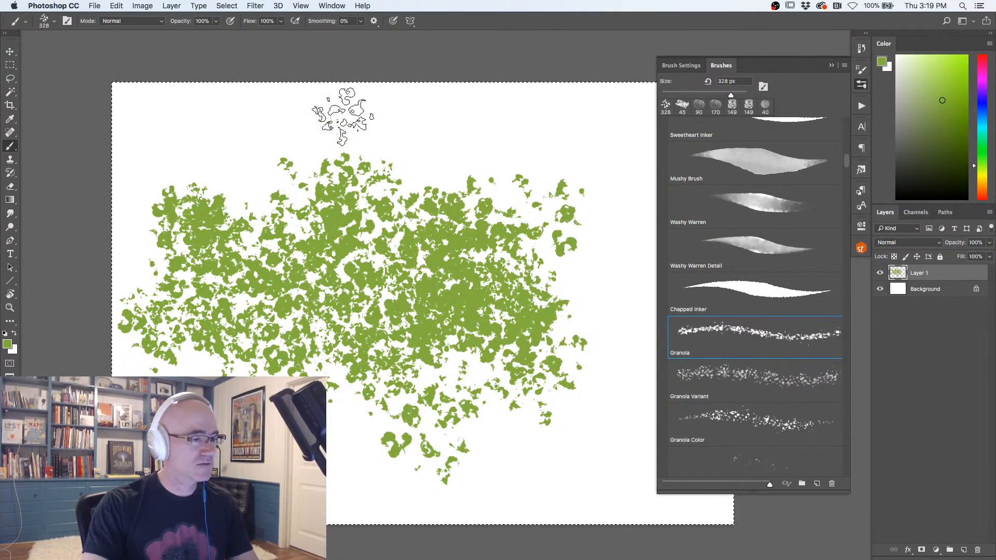
Darken the foreground colour to deep green, paint Granola foliage over the lighter mass, and clear the layer.
{"action": "mouse_move", "coordinate": [442, 322]}
{"action": "left_mouse_down"}
{"action": "mouse_move", "coordinate": [477, 353]}
{"action": "mouse_move", "coordinate": [338, 290]}
{"action": "mouse_move", "coordinate": [349, 416]}
{"action": "mouse_move", "coordinate": [281, 254]}
{"action": "mouse_move", "coordinate": [198, 296]}
{"action": "mouse_move", "coordinate": [270, 364]}
{"action": "left_mouse_up"}
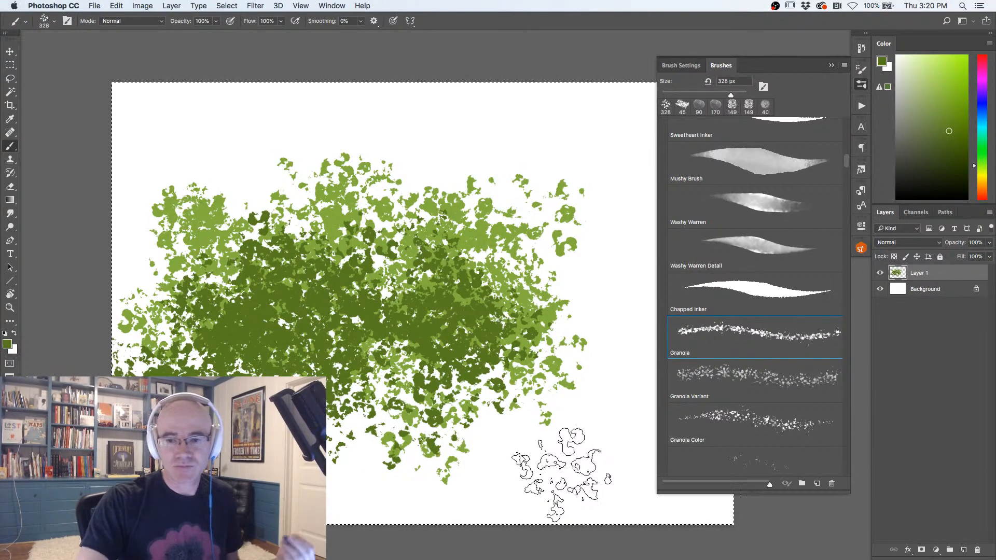
{"action": "key", "text": "Delete"}
Choose the Granola Variant brush, paint a wide deep-green foliage texture across the canvas, and clear the layer.
{"action": "left_click", "coordinate": [755, 379]}
{"action": "mouse_move", "coordinate": [457, 363]}
{"action": "left_mouse_down"}
{"action": "mouse_move", "coordinate": [411, 189]}
{"action": "mouse_move", "coordinate": [311, 356]}
{"action": "mouse_move", "coordinate": [389, 249]}
{"action": "mouse_move", "coordinate": [485, 378]}
{"action": "mouse_move", "coordinate": [493, 166]}
{"action": "mouse_move", "coordinate": [289, 212]}
{"action": "mouse_move", "coordinate": [248, 355]}
{"action": "mouse_move", "coordinate": [171, 111]}
{"action": "mouse_move", "coordinate": [177, 249]}
{"action": "mouse_move", "coordinate": [467, 423]}
{"action": "mouse_move", "coordinate": [589, 389]}
{"action": "mouse_move", "coordinate": [376, 195]}
{"action": "left_mouse_up"}
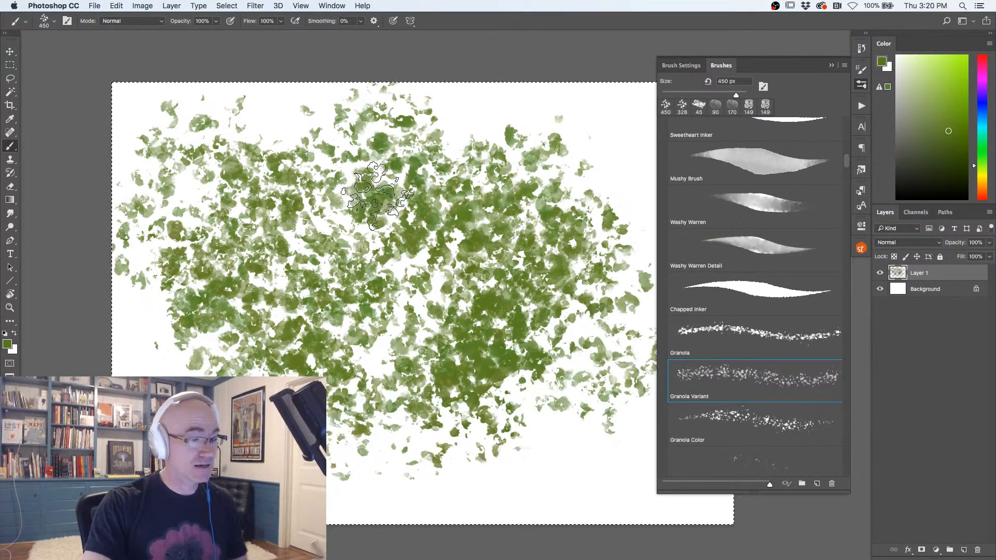
{"action": "key", "text": "Delete"}
Paint deep-green foliage with the Granola Color brush, show its Color Dynamics settings, and add lighter green foliage on top.
{"action": "left_click", "coordinate": [753, 420]}
{"action": "mouse_move", "coordinate": [397, 368]}
{"action": "left_mouse_down"}
{"action": "mouse_move", "coordinate": [387, 233]}
{"action": "mouse_move", "coordinate": [388, 285]}
{"action": "mouse_move", "coordinate": [338, 347]}
{"action": "mouse_move", "coordinate": [426, 340]}
{"action": "mouse_move", "coordinate": [398, 254]}
{"action": "mouse_move", "coordinate": [394, 174]}
{"action": "left_mouse_up"}
{"action": "key", "text": "F5"}
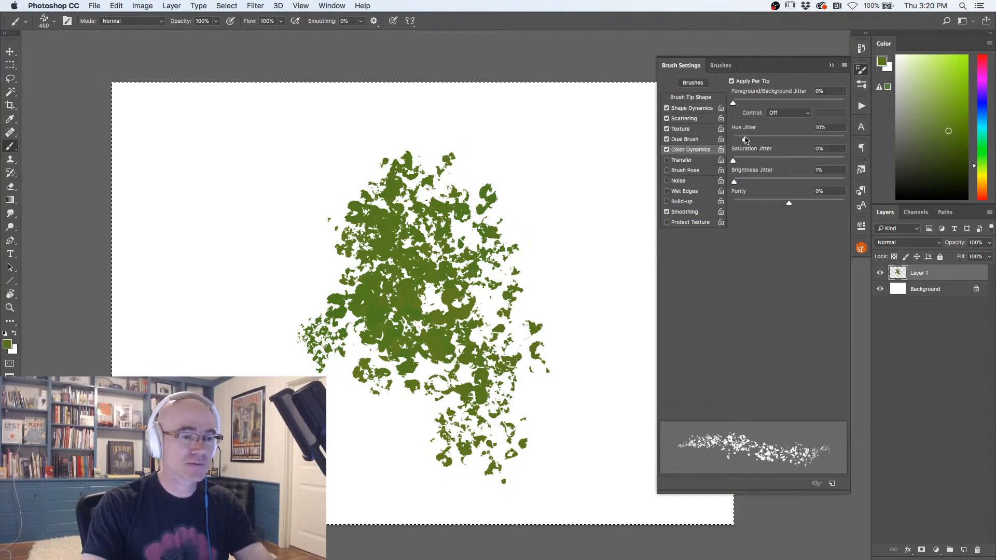
{"action": "mouse_move", "coordinate": [451, 259]}
{"action": "left_mouse_down"}
{"action": "mouse_move", "coordinate": [405, 394]}
{"action": "mouse_move", "coordinate": [270, 312]}
{"action": "mouse_move", "coordinate": [467, 249]}
{"action": "mouse_move", "coordinate": [516, 171]}
{"action": "left_mouse_up"}
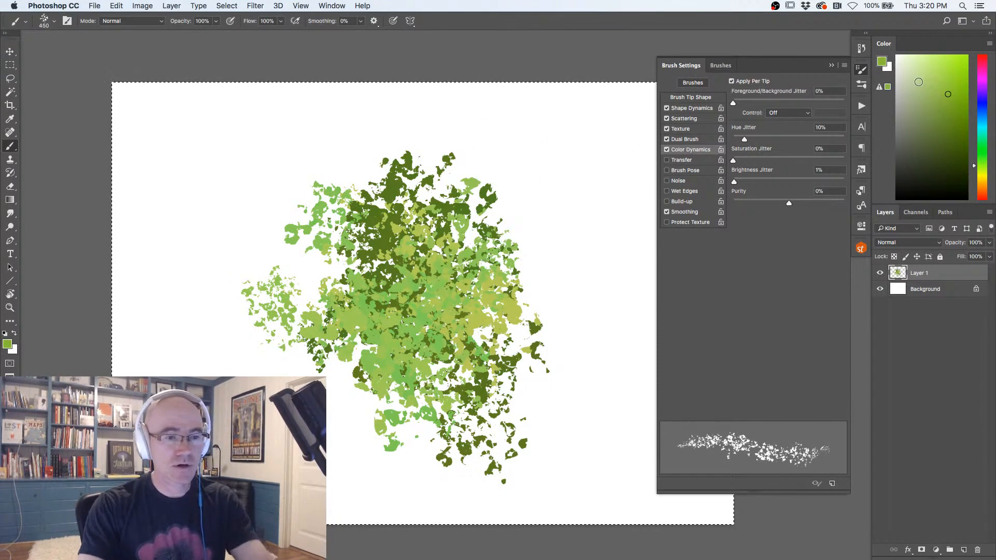
Paint teal and blue Granola Color foliage over the green, raise the Brightness Jitter to 10%, and clear the layer.
{"action": "left_click", "coordinate": [980, 116]}
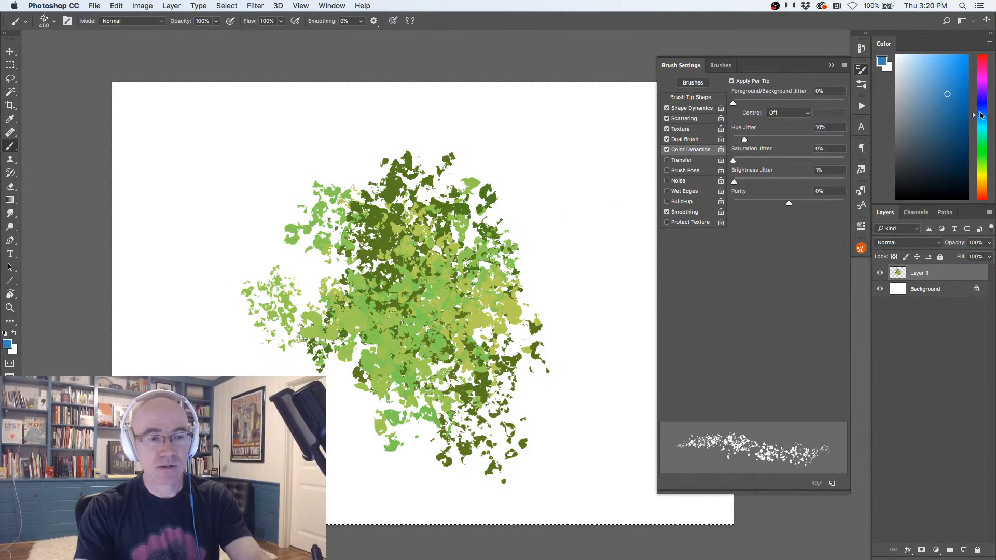
{"action": "left_click", "coordinate": [980, 125]}
{"action": "mouse_move", "coordinate": [477, 270]}
{"action": "left_mouse_down"}
{"action": "mouse_move", "coordinate": [344, 151]}
{"action": "mouse_move", "coordinate": [332, 326]}
{"action": "mouse_move", "coordinate": [523, 211]}
{"action": "mouse_move", "coordinate": [559, 337]}
{"action": "mouse_move", "coordinate": [374, 374]}
{"action": "mouse_move", "coordinate": [327, 301]}
{"action": "mouse_move", "coordinate": [199, 178]}
{"action": "left_mouse_up"}
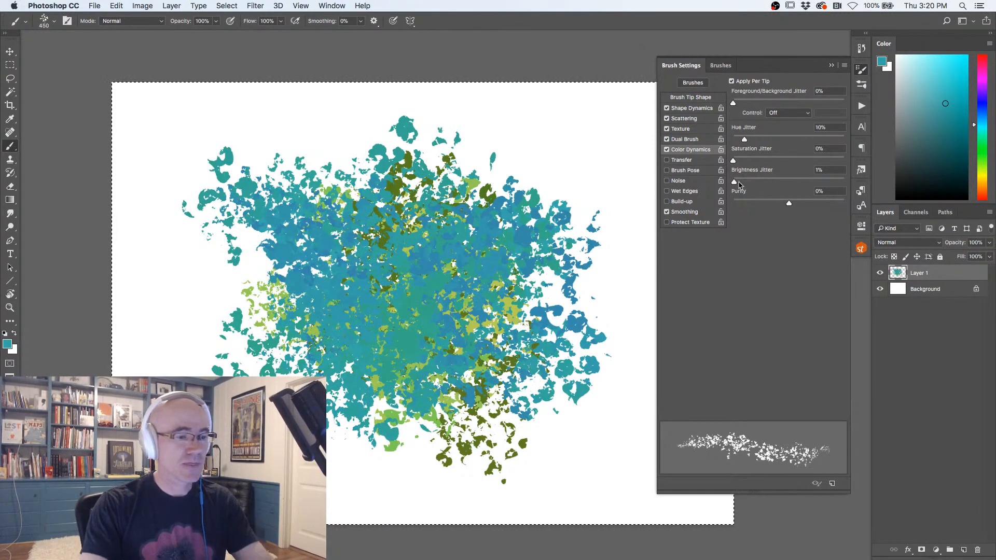
{"action": "mouse_move", "coordinate": [487, 326]}
{"action": "left_mouse_down"}
{"action": "mouse_move", "coordinate": [336, 348]}
{"action": "mouse_move", "coordinate": [391, 253]}
{"action": "mouse_move", "coordinate": [385, 280]}
{"action": "mouse_move", "coordinate": [462, 257]}
{"action": "mouse_move", "coordinate": [536, 216]}
{"action": "mouse_move", "coordinate": [525, 270]}
{"action": "mouse_move", "coordinate": [453, 372]}
{"action": "mouse_move", "coordinate": [366, 419]}
{"action": "mouse_move", "coordinate": [351, 416]}
{"action": "mouse_move", "coordinate": [316, 287]}
{"action": "mouse_move", "coordinate": [327, 236]}
{"action": "mouse_move", "coordinate": [354, 188]}
{"action": "mouse_move", "coordinate": [286, 144]}
{"action": "mouse_move", "coordinate": [220, 212]}
{"action": "mouse_move", "coordinate": [266, 206]}
{"action": "mouse_move", "coordinate": [234, 134]}
{"action": "mouse_move", "coordinate": [203, 232]}
{"action": "mouse_move", "coordinate": [162, 284]}
{"action": "mouse_move", "coordinate": [303, 119]}
{"action": "mouse_move", "coordinate": [416, 162]}
{"action": "mouse_move", "coordinate": [463, 126]}
{"action": "mouse_move", "coordinate": [514, 185]}
{"action": "mouse_move", "coordinate": [570, 215]}
{"action": "mouse_move", "coordinate": [540, 158]}
{"action": "mouse_move", "coordinate": [483, 153]}
{"action": "mouse_move", "coordinate": [391, 205]}
{"action": "mouse_move", "coordinate": [419, 330]}
{"action": "mouse_move", "coordinate": [514, 443]}
{"action": "left_mouse_up"}
{"action": "key", "text": "Delete"}
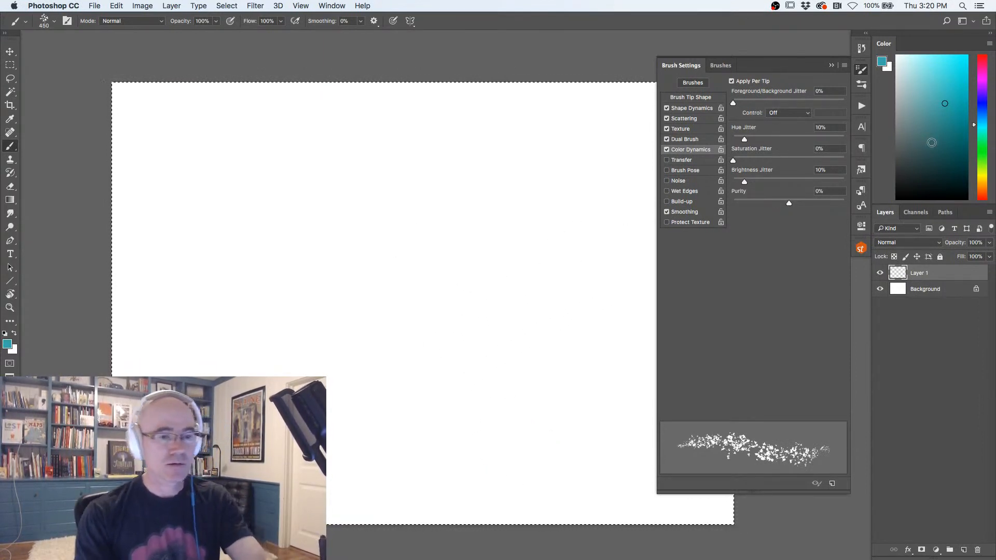
Paint a dark teal foliage mass with Granola Color and cut a hairline-and-ear shape out of its lower-left part using the Lasso.
{"action": "mouse_move", "coordinate": [459, 337]}
{"action": "left_mouse_down"}
{"action": "mouse_move", "coordinate": [453, 284]}
{"action": "mouse_move", "coordinate": [469, 314]}
{"action": "mouse_move", "coordinate": [453, 275]}
{"action": "mouse_move", "coordinate": [423, 313]}
{"action": "mouse_move", "coordinate": [429, 280]}
{"action": "mouse_move", "coordinate": [453, 252]}
{"action": "mouse_move", "coordinate": [472, 285]}
{"action": "mouse_move", "coordinate": [468, 309]}
{"action": "mouse_move", "coordinate": [487, 319]}
{"action": "mouse_move", "coordinate": [475, 339]}
{"action": "mouse_move", "coordinate": [451, 319]}
{"action": "mouse_move", "coordinate": [433, 322]}
{"action": "mouse_move", "coordinate": [433, 363]}
{"action": "mouse_move", "coordinate": [476, 350]}
{"action": "mouse_move", "coordinate": [481, 369]}
{"action": "mouse_move", "coordinate": [470, 287]}
{"action": "mouse_move", "coordinate": [453, 258]}
{"action": "mouse_move", "coordinate": [392, 250]}
{"action": "mouse_move", "coordinate": [406, 239]}
{"action": "mouse_move", "coordinate": [429, 242]}
{"action": "mouse_move", "coordinate": [384, 251]}
{"action": "mouse_move", "coordinate": [368, 277]}
{"action": "mouse_move", "coordinate": [390, 317]}
{"action": "mouse_move", "coordinate": [348, 288]}
{"action": "mouse_move", "coordinate": [348, 265]}
{"action": "mouse_move", "coordinate": [403, 236]}
{"action": "mouse_move", "coordinate": [421, 248]}
{"action": "mouse_move", "coordinate": [340, 255]}
{"action": "mouse_move", "coordinate": [391, 235]}
{"action": "mouse_move", "coordinate": [387, 222]}
{"action": "mouse_move", "coordinate": [342, 262]}
{"action": "mouse_move", "coordinate": [384, 215]}
{"action": "mouse_move", "coordinate": [480, 267]}
{"action": "mouse_move", "coordinate": [472, 340]}
{"action": "mouse_move", "coordinate": [402, 358]}
{"action": "left_mouse_up"}
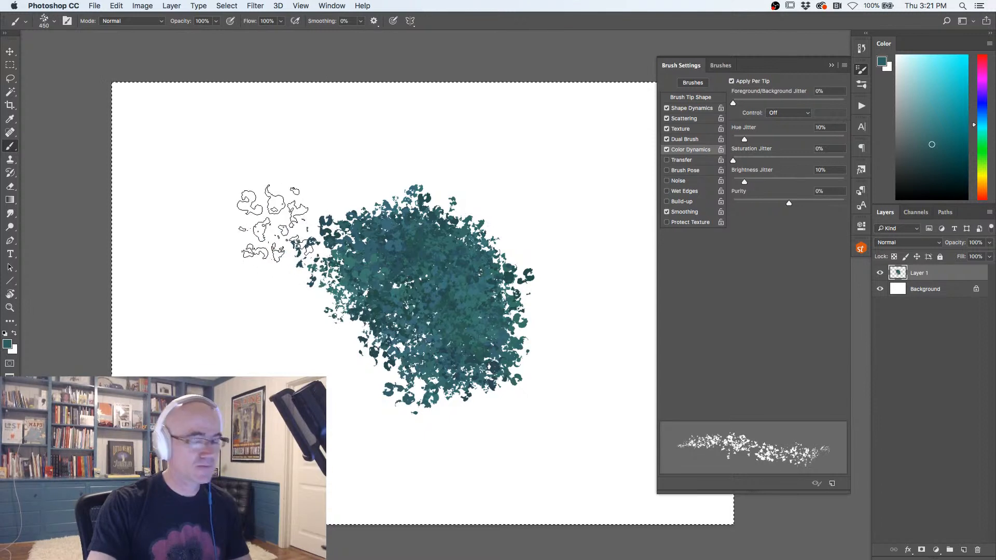
{"action": "key", "text": "l"}
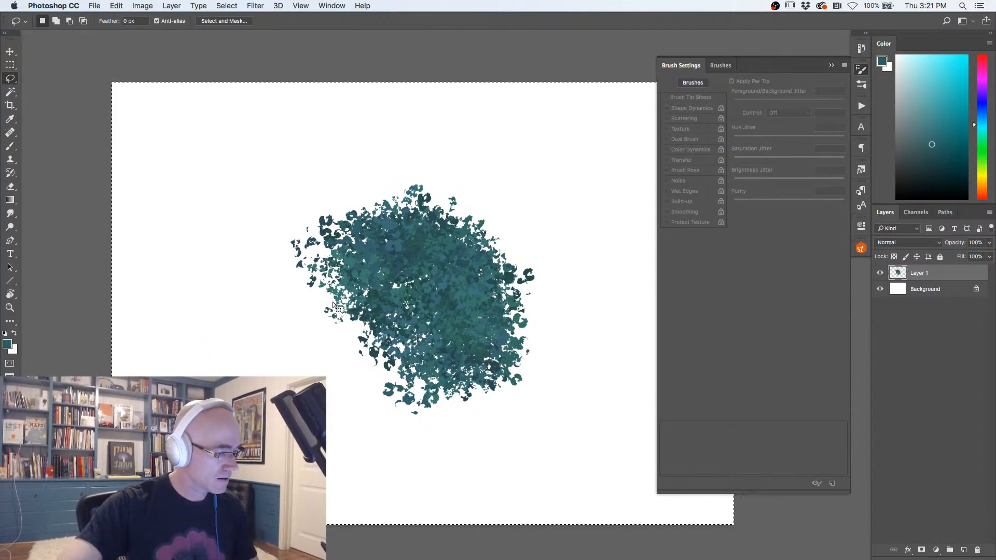
{"action": "mouse_move", "coordinate": [336, 292]}
{"action": "left_mouse_down"}
{"action": "mouse_move", "coordinate": [346, 293]}
{"action": "mouse_move", "coordinate": [328, 289]}
{"action": "mouse_move", "coordinate": [340, 310]}
{"action": "left_mouse_up"}
{"action": "key", "text": "super+d"}
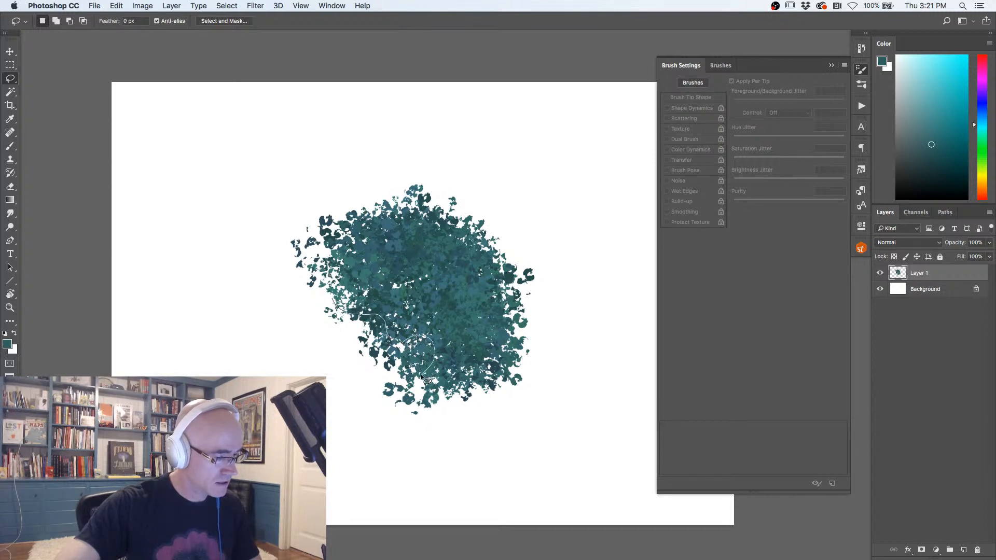
{"action": "mouse_move", "coordinate": [385, 456]}
{"action": "left_mouse_down"}
{"action": "mouse_move", "coordinate": [280, 371]}
{"action": "mouse_move", "coordinate": [311, 306]}
{"action": "left_mouse_up"}
{"action": "key", "text": "Delete"}
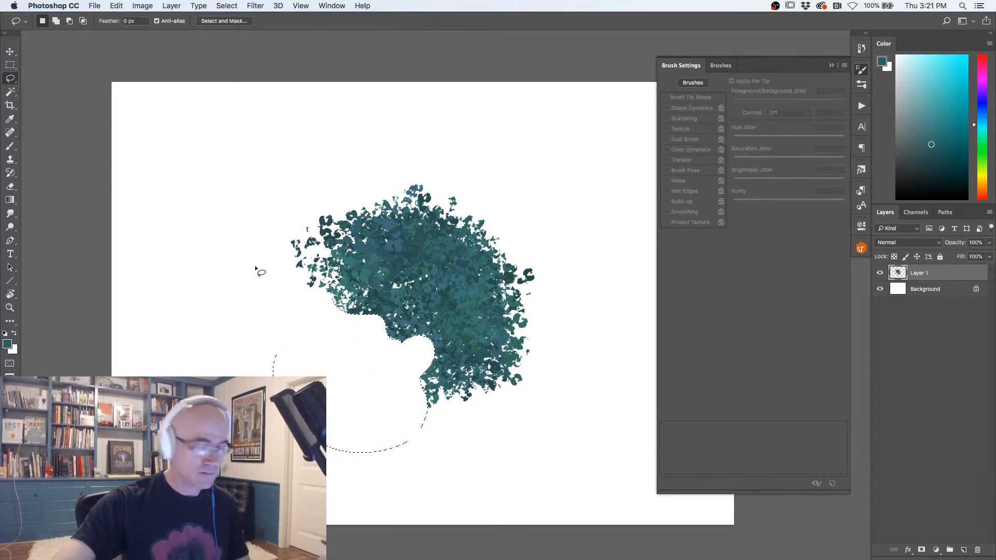
{"action": "key", "text": "super+d"}
Choose the Washy Warren brush at 40 px with a near-black green and paint a face profile, eye and neck below the foliage hair.
{"action": "key", "text": "b"}
{"action": "left_click", "coordinate": [693, 82]}
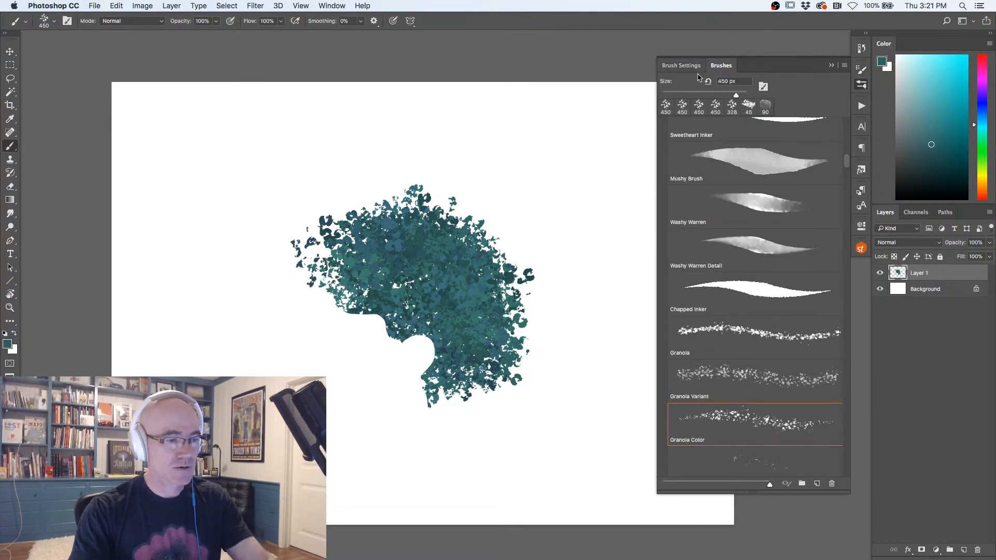
{"action": "left_click", "coordinate": [740, 208]}
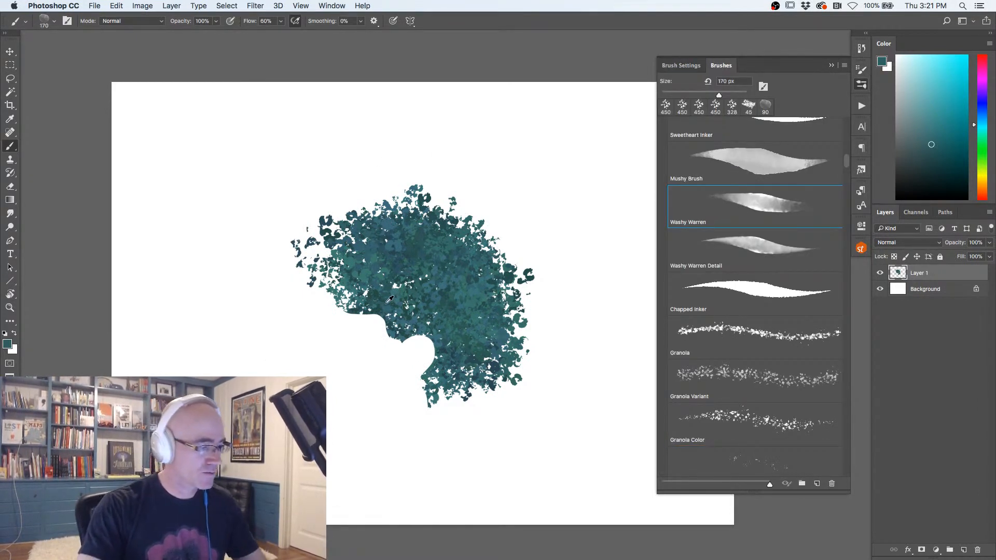
{"action": "left_click", "coordinate": [927, 179]}
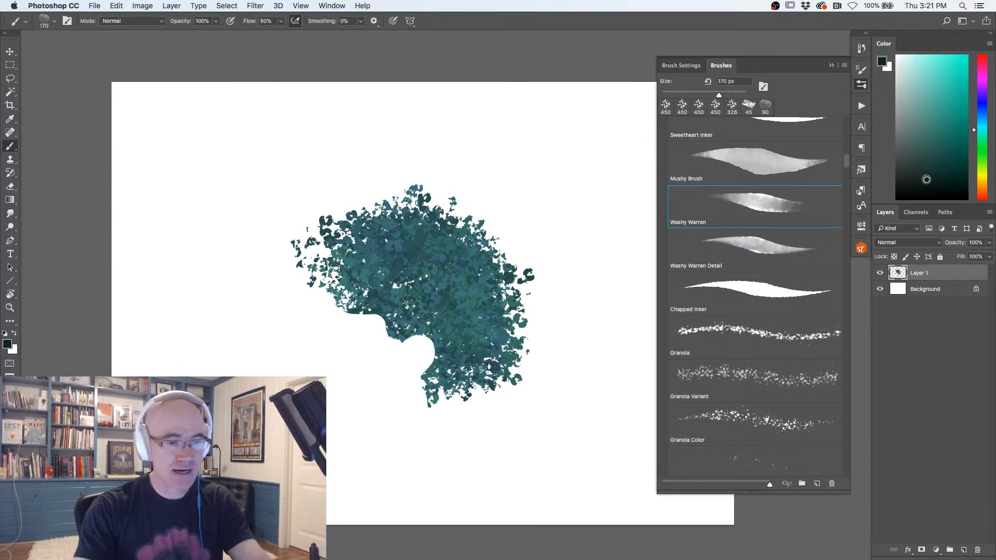
{"action": "key", "text": "bracketleft"}
{"action": "key", "text": "bracketleft"}
{"action": "key", "text": "bracketleft"}
{"action": "key", "text": "bracketleft"}
{"action": "key", "text": "bracketleft"}
{"action": "key", "text": "bracketleft"}
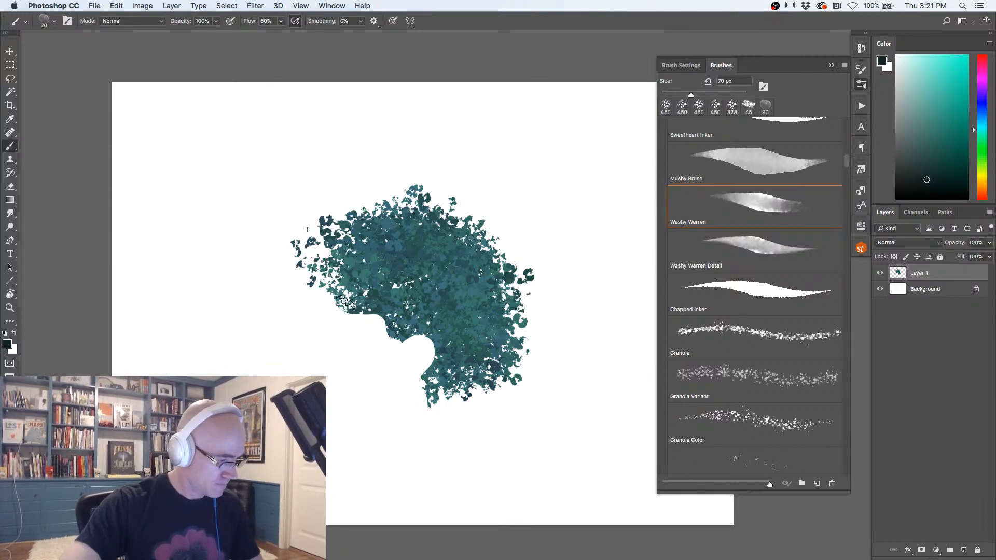
{"action": "key", "text": "bracketleft"}
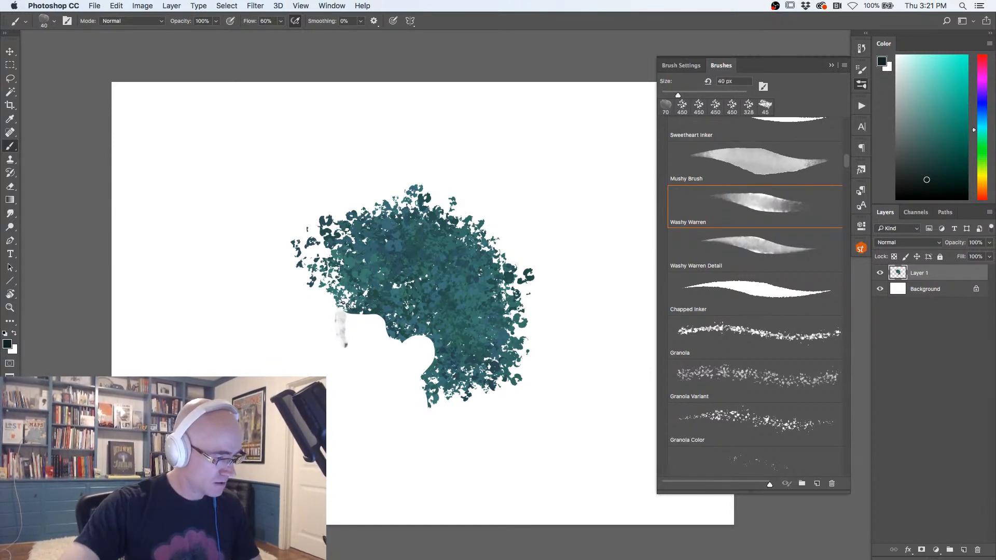
{"action": "left_click_drag", "start_coordinate": [341, 311], "coordinate": [344, 341]}
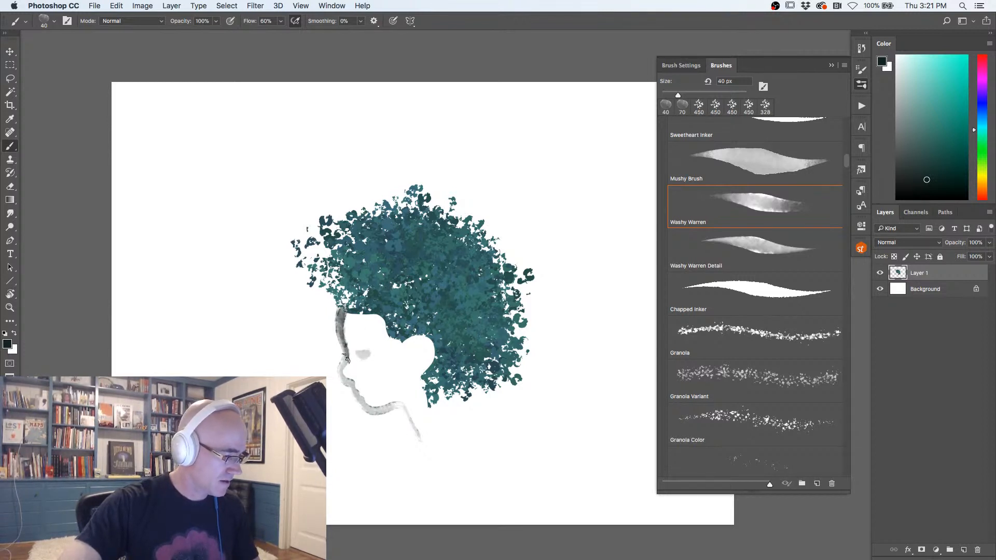
Enlarge the Washy Warren brush to 175 px and shade over the foliage hair.
{"action": "key", "text": "bracketright"}
{"action": "key", "text": "bracketright"}
{"action": "key", "text": "bracketright"}
{"action": "key", "text": "bracketright"}
{"action": "key", "text": "bracketright"}
{"action": "key", "text": "bracketright"}
{"action": "key", "text": "bracketright"}
{"action": "key", "text": "bracketright"}
{"action": "key", "text": "bracketright"}
{"action": "mouse_move", "coordinate": [421, 295]}
{"action": "left_mouse_down"}
{"action": "mouse_move", "coordinate": [405, 282]}
{"action": "mouse_move", "coordinate": [410, 313]}
{"action": "mouse_move", "coordinate": [387, 291]}
{"action": "mouse_move", "coordinate": [362, 291]}
{"action": "mouse_move", "coordinate": [369, 266]}
{"action": "mouse_move", "coordinate": [345, 290]}
{"action": "mouse_move", "coordinate": [356, 257]}
{"action": "mouse_move", "coordinate": [332, 267]}
{"action": "mouse_move", "coordinate": [350, 251]}
{"action": "mouse_move", "coordinate": [417, 237]}
{"action": "mouse_move", "coordinate": [459, 273]}
{"action": "mouse_move", "coordinate": [442, 277]}
{"action": "mouse_move", "coordinate": [471, 368]}
{"action": "mouse_move", "coordinate": [510, 274]}
{"action": "mouse_move", "coordinate": [462, 228]}
{"action": "left_mouse_up"}
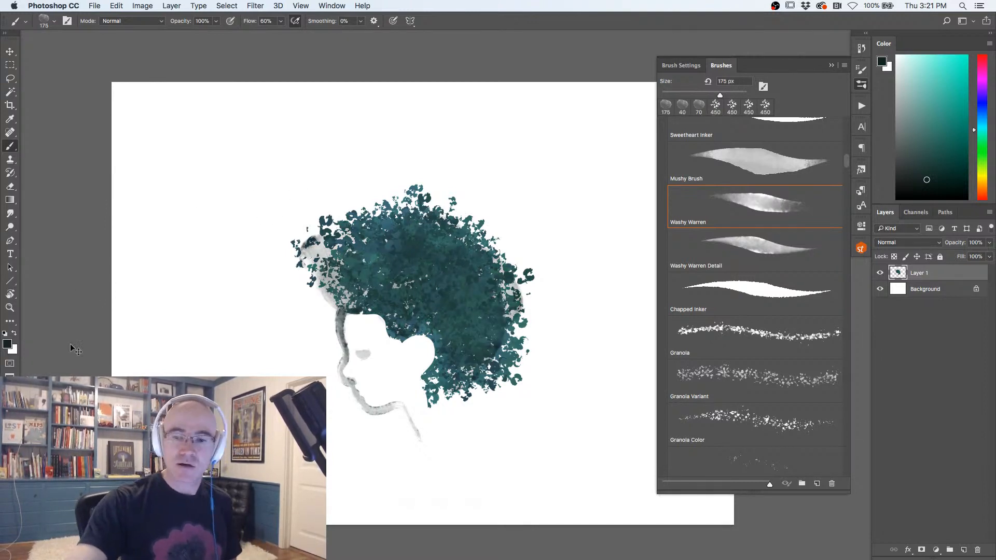
Clear the whole portrait from Layer 1 and remove the selection.
{"action": "key", "text": "super+a"}
{"action": "key", "text": "Delete"}
{"action": "key", "text": "super+d"}
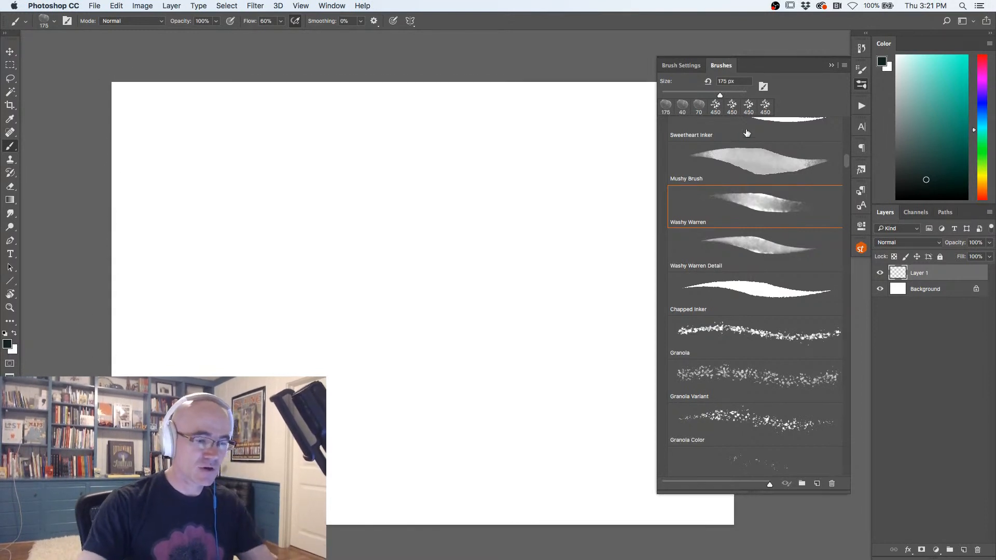
Choose the Underbrush brush, set the foreground colour to yellow-orange, and scatter leaf-like texture over most of the canvas.
{"action": "scroll", "coordinate": [848, 171], "scroll_direction": "down", "scroll_amount": 5}
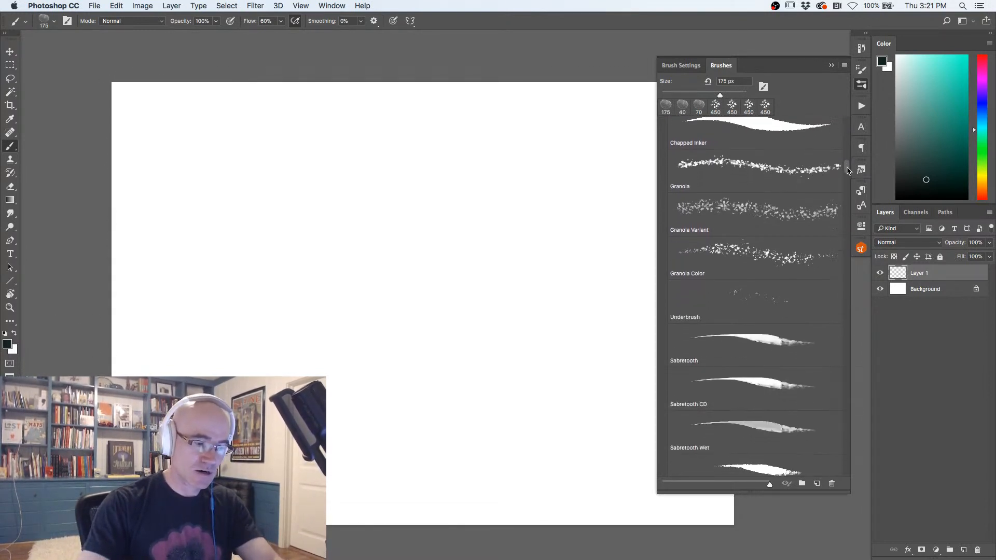
{"action": "left_click", "coordinate": [768, 275]}
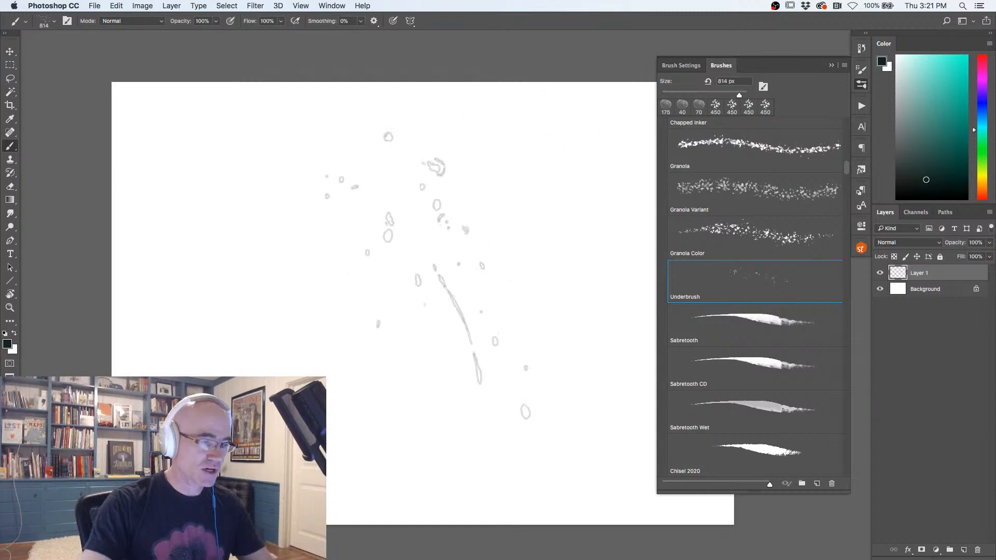
{"action": "left_click", "coordinate": [407, 316], "text": "alt+super"}
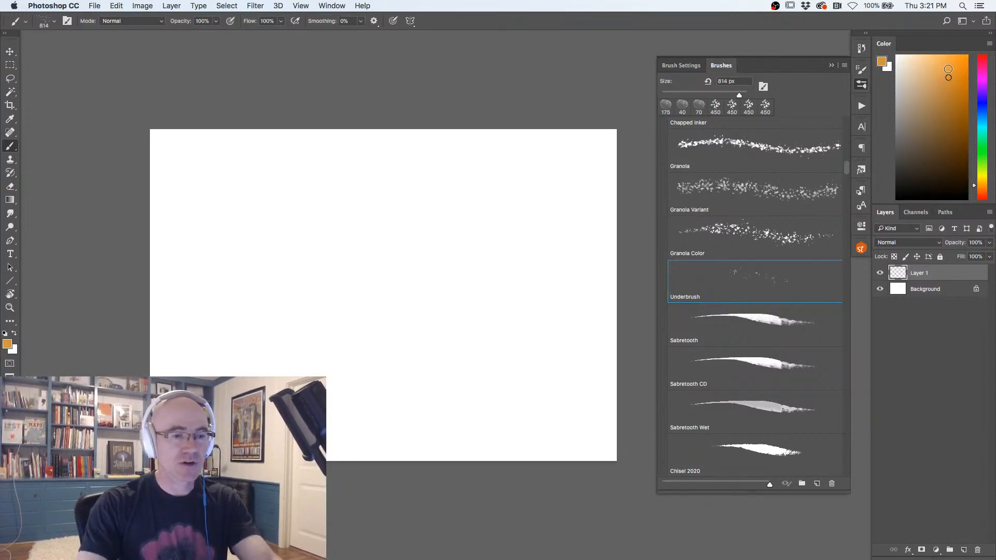
{"action": "mouse_move", "coordinate": [480, 456]}
{"action": "left_mouse_down"}
{"action": "mouse_move", "coordinate": [547, 237]}
{"action": "mouse_move", "coordinate": [558, 162]}
{"action": "mouse_move", "coordinate": [489, 466]}
{"action": "mouse_move", "coordinate": [396, 171]}
{"action": "mouse_move", "coordinate": [506, 432]}
{"action": "mouse_move", "coordinate": [384, 176]}
{"action": "mouse_move", "coordinate": [442, 414]}
{"action": "mouse_move", "coordinate": [217, 212]}
{"action": "mouse_move", "coordinate": [413, 443]}
{"action": "mouse_move", "coordinate": [274, 136]}
{"action": "mouse_move", "coordinate": [329, 275]}
{"action": "mouse_move", "coordinate": [269, 155]}
{"action": "left_mouse_up"}
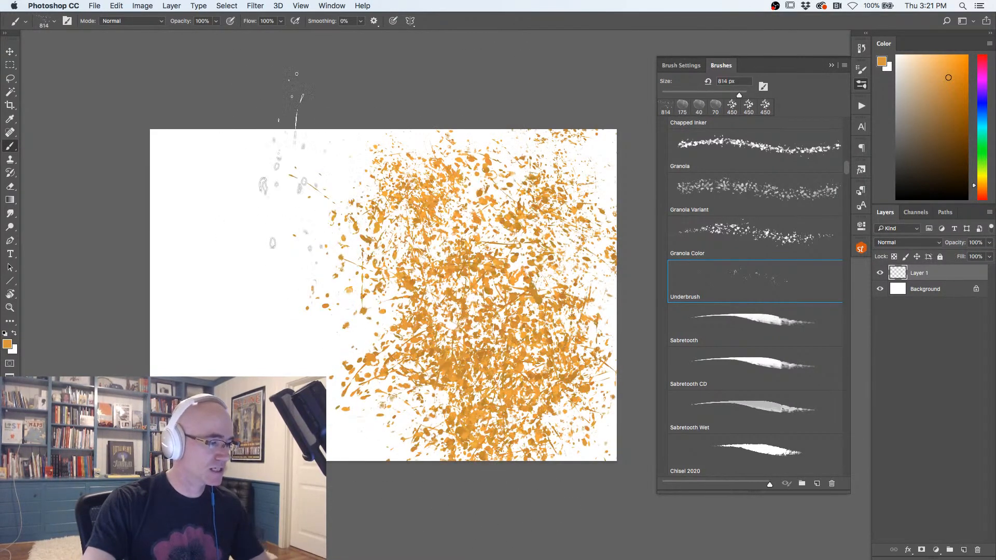
{"action": "left_click_drag", "start_coordinate": [570, 345], "coordinate": [551, 229]}
{"action": "mouse_move", "coordinate": [617, 311]}
{"action": "left_mouse_down"}
{"action": "mouse_move", "coordinate": [321, 146]}
{"action": "mouse_move", "coordinate": [545, 207]}
{"action": "mouse_move", "coordinate": [618, 136]}
{"action": "left_mouse_up"}
Shift the foreground colour to a redder orange, paint more Underbrush leaves over the texture, and clear the layer.
{"action": "left_click", "coordinate": [982, 192]}
{"action": "mouse_move", "coordinate": [579, 223]}
{"action": "left_mouse_down"}
{"action": "mouse_move", "coordinate": [498, 236]}
{"action": "mouse_move", "coordinate": [340, 236]}
{"action": "left_mouse_up"}
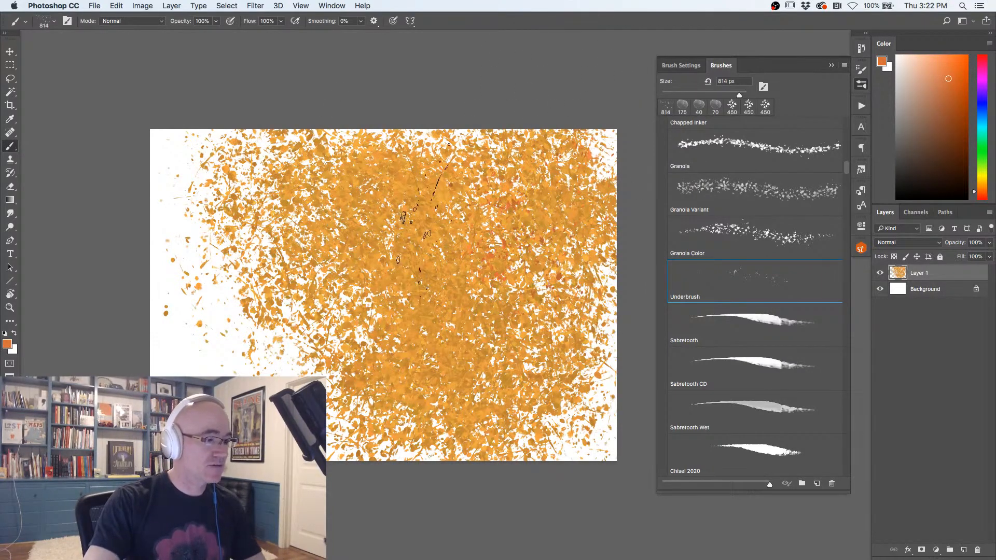
{"action": "mouse_move", "coordinate": [327, 280]}
{"action": "left_mouse_down"}
{"action": "mouse_move", "coordinate": [376, 332]}
{"action": "mouse_move", "coordinate": [360, 172]}
{"action": "mouse_move", "coordinate": [405, 203]}
{"action": "mouse_move", "coordinate": [363, 368]}
{"action": "left_mouse_up"}
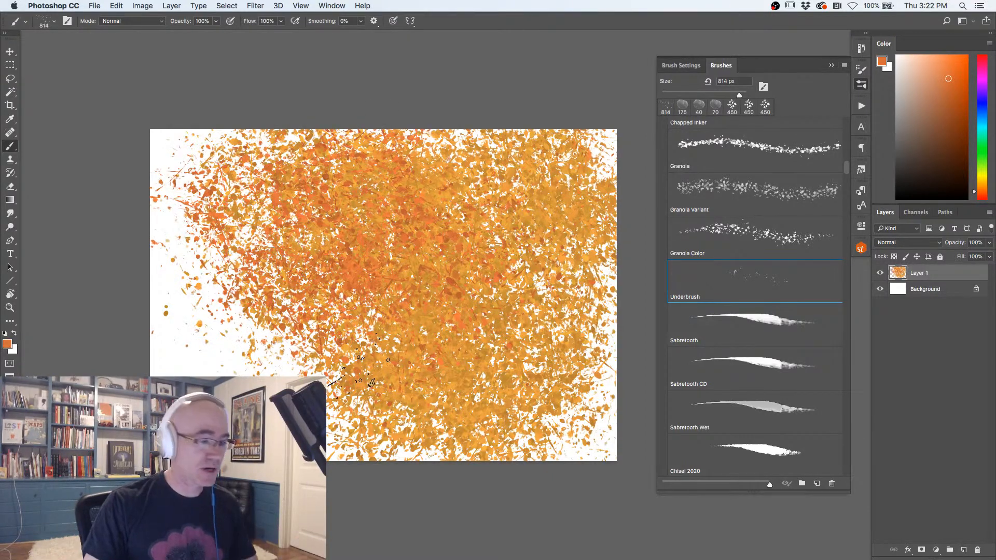
{"action": "key", "text": "super+a"}
{"action": "key", "text": "Delete"}
{"action": "key", "text": "super+d"}
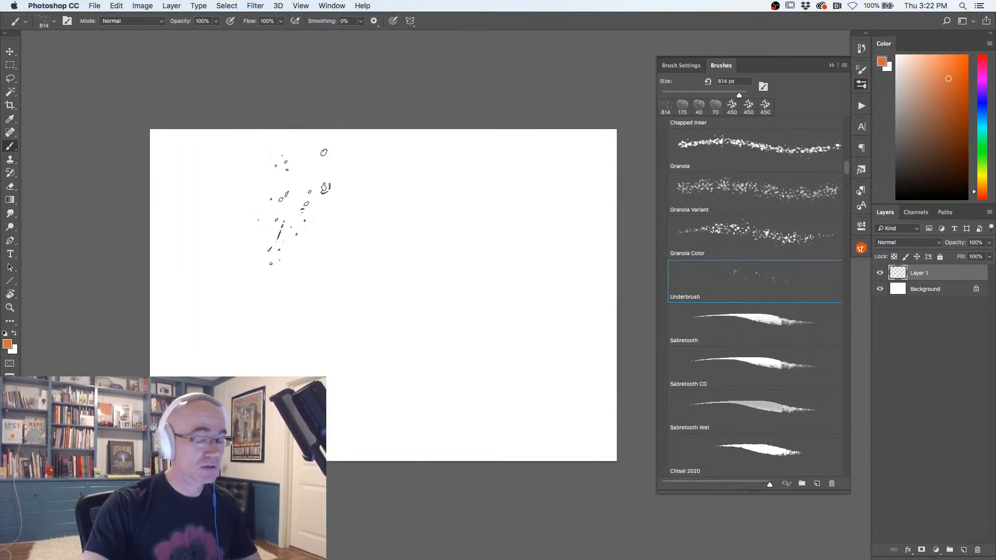
Choose the Sabretooth brush and paint a broad orange stroke and a thinner looping curve.
{"action": "left_click", "coordinate": [739, 320]}
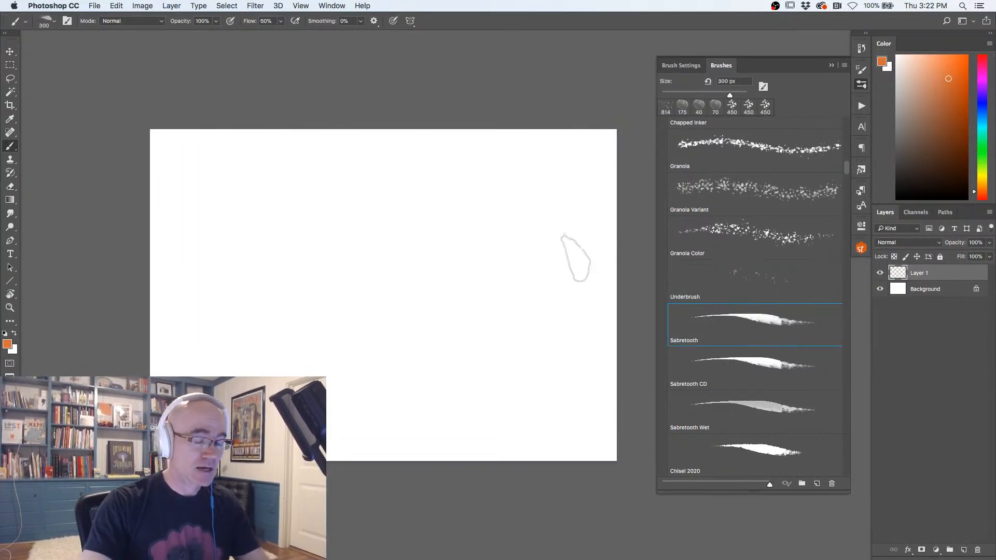
{"action": "mouse_move", "coordinate": [565, 298]}
{"action": "left_mouse_down"}
{"action": "mouse_move", "coordinate": [448, 229]}
{"action": "mouse_move", "coordinate": [362, 282]}
{"action": "mouse_move", "coordinate": [326, 381]}
{"action": "mouse_move", "coordinate": [243, 278]}
{"action": "mouse_move", "coordinate": [456, 274]}
{"action": "mouse_move", "coordinate": [434, 417]}
{"action": "left_mouse_up"}
{"action": "mouse_move", "coordinate": [537, 308]}
{"action": "left_mouse_down"}
{"action": "mouse_move", "coordinate": [470, 351]}
{"action": "mouse_move", "coordinate": [358, 278]}
{"action": "left_mouse_up"}
Set the foreground colour to yellow, paint broad Sabretooth strokes over the orange ones, and clear the layer.
{"action": "left_click", "coordinate": [368, 313], "text": "super"}
{"action": "left_click", "coordinate": [982, 178]}
{"action": "mouse_move", "coordinate": [597, 199]}
{"action": "left_mouse_down"}
{"action": "mouse_move", "coordinate": [558, 320]}
{"action": "mouse_move", "coordinate": [571, 316]}
{"action": "mouse_move", "coordinate": [557, 271]}
{"action": "mouse_move", "coordinate": [481, 320]}
{"action": "mouse_move", "coordinate": [565, 154]}
{"action": "mouse_move", "coordinate": [415, 318]}
{"action": "left_mouse_up"}
{"action": "left_click_drag", "start_coordinate": [400, 374], "coordinate": [360, 305]}
{"action": "mouse_move", "coordinate": [253, 186]}
{"action": "left_mouse_down"}
{"action": "mouse_move", "coordinate": [251, 136]}
{"action": "mouse_move", "coordinate": [421, 351]}
{"action": "mouse_move", "coordinate": [370, 268]}
{"action": "mouse_move", "coordinate": [242, 117]}
{"action": "mouse_move", "coordinate": [422, 317]}
{"action": "mouse_move", "coordinate": [398, 270]}
{"action": "mouse_move", "coordinate": [278, 125]}
{"action": "mouse_move", "coordinate": [435, 354]}
{"action": "mouse_move", "coordinate": [305, 133]}
{"action": "mouse_move", "coordinate": [386, 240]}
{"action": "mouse_move", "coordinate": [392, 227]}
{"action": "mouse_move", "coordinate": [324, 141]}
{"action": "mouse_move", "coordinate": [455, 355]}
{"action": "mouse_move", "coordinate": [300, 111]}
{"action": "mouse_move", "coordinate": [390, 395]}
{"action": "mouse_move", "coordinate": [220, 166]}
{"action": "mouse_move", "coordinate": [334, 307]}
{"action": "mouse_move", "coordinate": [337, 325]}
{"action": "mouse_move", "coordinate": [218, 180]}
{"action": "mouse_move", "coordinate": [414, 386]}
{"action": "mouse_move", "coordinate": [323, 215]}
{"action": "mouse_move", "coordinate": [435, 327]}
{"action": "mouse_move", "coordinate": [343, 150]}
{"action": "mouse_move", "coordinate": [410, 211]}
{"action": "left_mouse_up"}
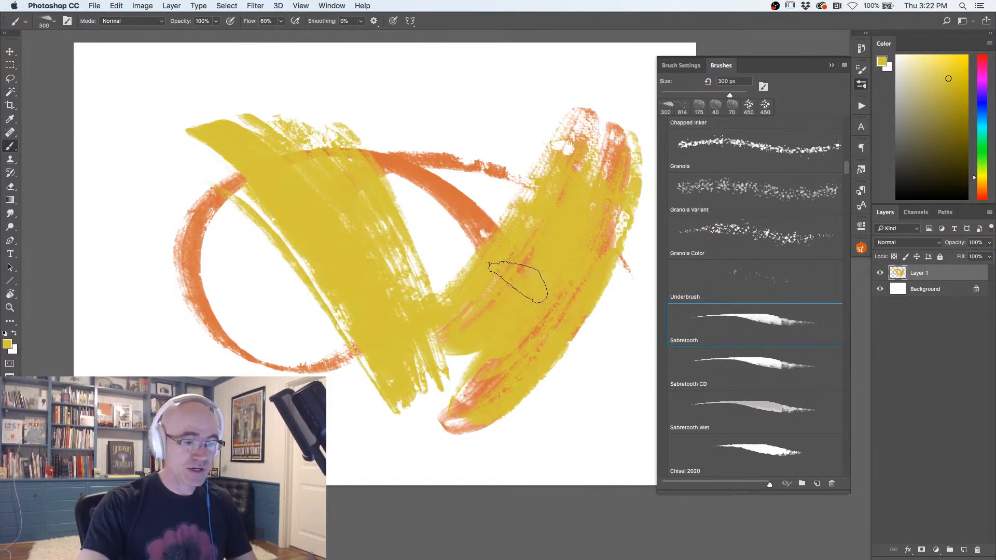
{"action": "key", "text": "super+a"}
{"action": "key", "text": "BackSpace"}
{"action": "key", "text": "super+d"}
Choose the Sabretooth CD brush and set the background colour to bright red.
{"action": "left_click", "coordinate": [680, 369]}
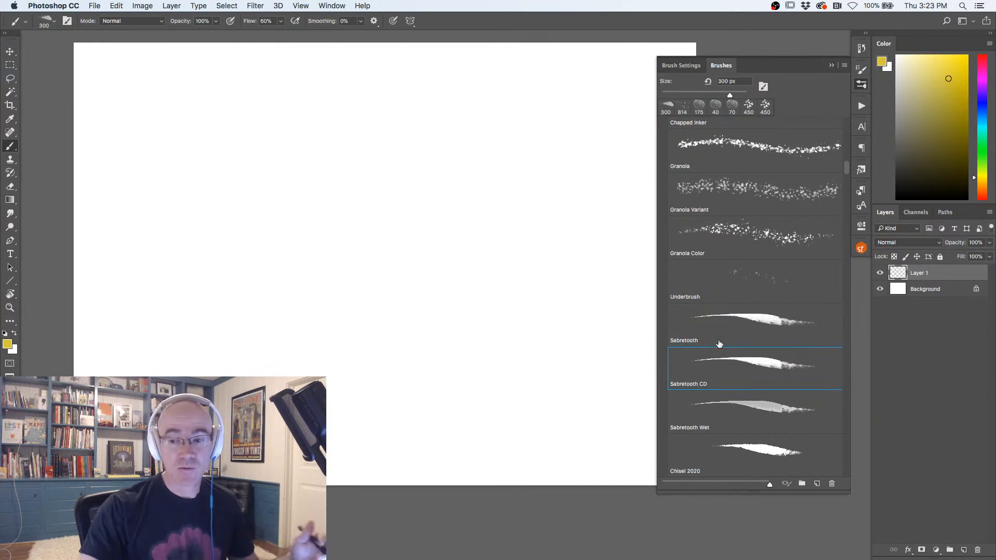
{"action": "left_click_drag", "start_coordinate": [337, 310], "coordinate": [333, 332]}
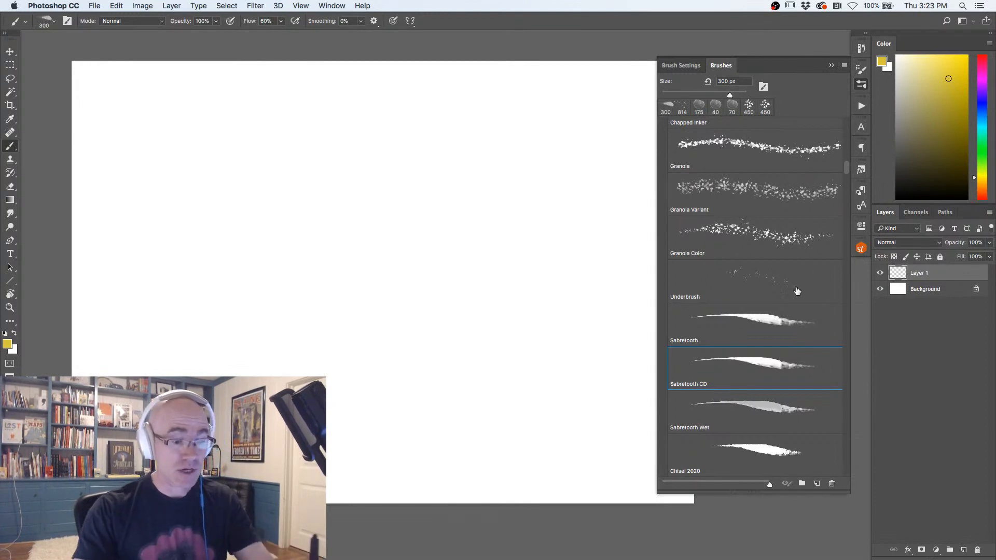
{"action": "left_click", "coordinate": [13, 350]}
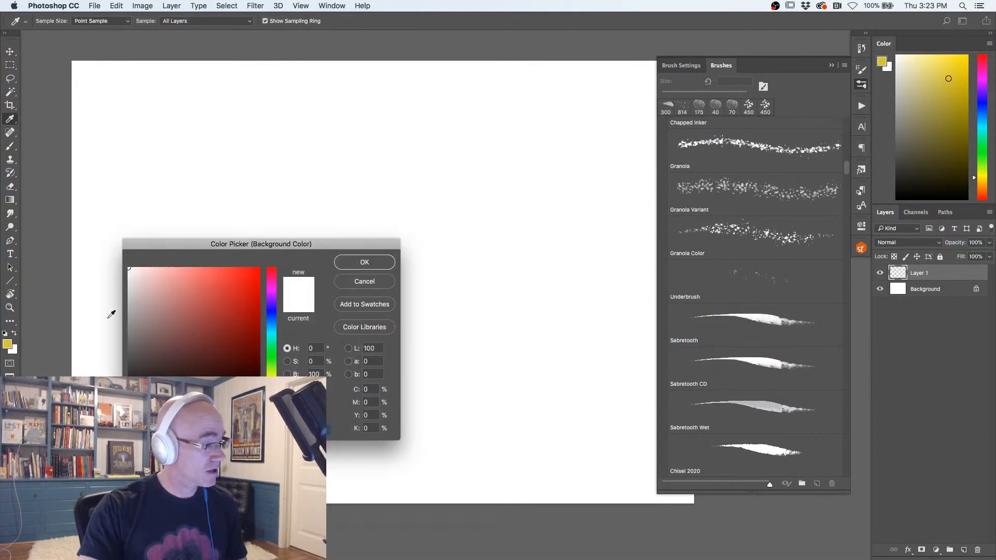
{"action": "left_click", "coordinate": [230, 276]}
{"action": "left_click", "coordinate": [359, 265]}
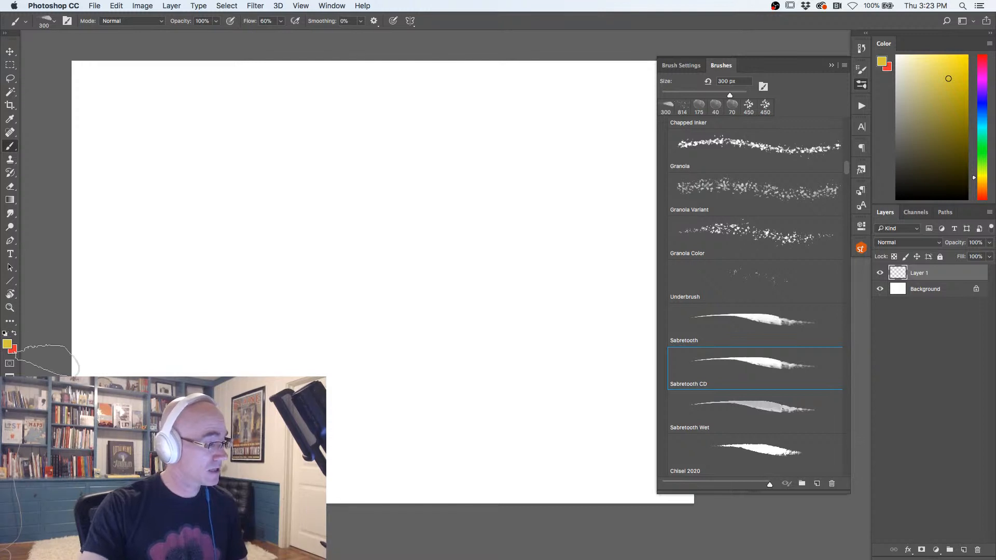
Paint a long diagonal stroke and a group of wide horizontal strokes with Sabretooth CD, blending yellow and red into orange.
{"action": "mouse_move", "coordinate": [547, 318]}
{"action": "left_mouse_down"}
{"action": "mouse_move", "coordinate": [344, 176]}
{"action": "mouse_move", "coordinate": [554, 349]}
{"action": "mouse_move", "coordinate": [478, 261]}
{"action": "mouse_move", "coordinate": [334, 167]}
{"action": "mouse_move", "coordinate": [447, 252]}
{"action": "mouse_move", "coordinate": [534, 340]}
{"action": "mouse_move", "coordinate": [364, 208]}
{"action": "mouse_move", "coordinate": [467, 255]}
{"action": "mouse_move", "coordinate": [462, 265]}
{"action": "mouse_move", "coordinate": [285, 156]}
{"action": "mouse_move", "coordinate": [422, 198]}
{"action": "mouse_move", "coordinate": [333, 159]}
{"action": "mouse_move", "coordinate": [381, 181]}
{"action": "mouse_move", "coordinate": [567, 360]}
{"action": "mouse_move", "coordinate": [357, 197]}
{"action": "mouse_move", "coordinate": [536, 306]}
{"action": "mouse_move", "coordinate": [339, 186]}
{"action": "mouse_move", "coordinate": [404, 231]}
{"action": "left_mouse_up"}
{"action": "left_click", "coordinate": [401, 278], "text": "super"}
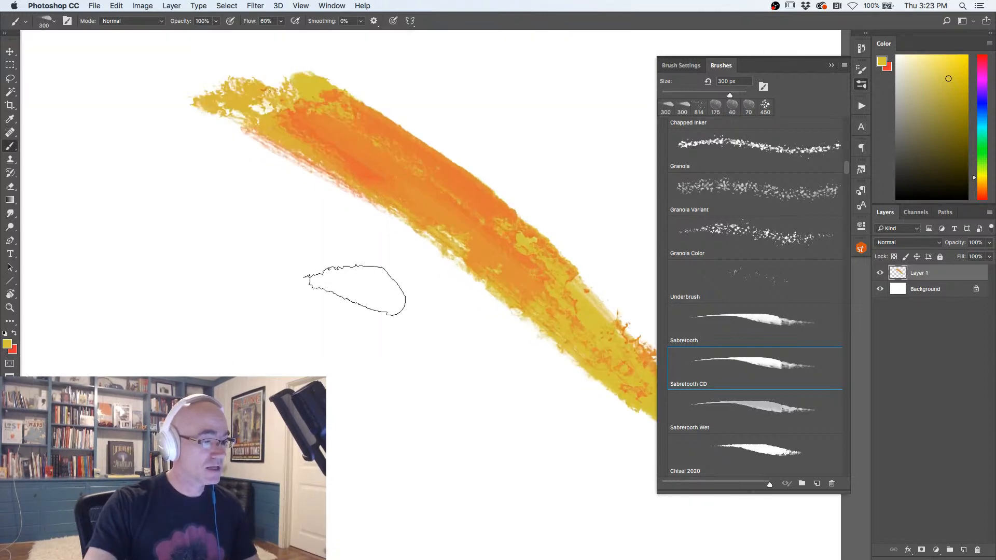
{"action": "left_click_drag", "start_coordinate": [383, 342], "coordinate": [460, 265]}
{"action": "mouse_move", "coordinate": [502, 295]}
{"action": "left_mouse_down"}
{"action": "mouse_move", "coordinate": [157, 348]}
{"action": "mouse_move", "coordinate": [529, 307]}
{"action": "mouse_move", "coordinate": [249, 346]}
{"action": "mouse_move", "coordinate": [157, 347]}
{"action": "mouse_move", "coordinate": [530, 293]}
{"action": "mouse_move", "coordinate": [472, 326]}
{"action": "mouse_move", "coordinate": [253, 369]}
{"action": "mouse_move", "coordinate": [148, 372]}
{"action": "mouse_move", "coordinate": [370, 358]}
{"action": "mouse_move", "coordinate": [550, 317]}
{"action": "mouse_move", "coordinate": [432, 357]}
{"action": "mouse_move", "coordinate": [198, 400]}
{"action": "mouse_move", "coordinate": [443, 364]}
{"action": "mouse_move", "coordinate": [545, 336]}
{"action": "mouse_move", "coordinate": [365, 397]}
{"action": "mouse_move", "coordinate": [167, 420]}
{"action": "mouse_move", "coordinate": [313, 385]}
{"action": "mouse_move", "coordinate": [544, 285]}
{"action": "mouse_move", "coordinate": [448, 282]}
{"action": "mouse_move", "coordinate": [181, 328]}
{"action": "mouse_move", "coordinate": [198, 307]}
{"action": "mouse_move", "coordinate": [493, 270]}
{"action": "mouse_move", "coordinate": [244, 337]}
{"action": "mouse_move", "coordinate": [161, 347]}
{"action": "mouse_move", "coordinate": [384, 319]}
{"action": "mouse_move", "coordinate": [520, 285]}
{"action": "mouse_move", "coordinate": [188, 335]}
{"action": "mouse_move", "coordinate": [193, 343]}
{"action": "mouse_move", "coordinate": [514, 285]}
{"action": "mouse_move", "coordinate": [188, 368]}
{"action": "mouse_move", "coordinate": [435, 331]}
{"action": "mouse_move", "coordinate": [494, 306]}
{"action": "mouse_move", "coordinate": [259, 344]}
{"action": "mouse_move", "coordinate": [291, 326]}
{"action": "mouse_move", "coordinate": [514, 285]}
{"action": "mouse_move", "coordinate": [241, 353]}
{"action": "mouse_move", "coordinate": [492, 318]}
{"action": "mouse_move", "coordinate": [226, 366]}
{"action": "left_mouse_up"}
{"action": "left_click", "coordinate": [316, 379], "text": "super"}
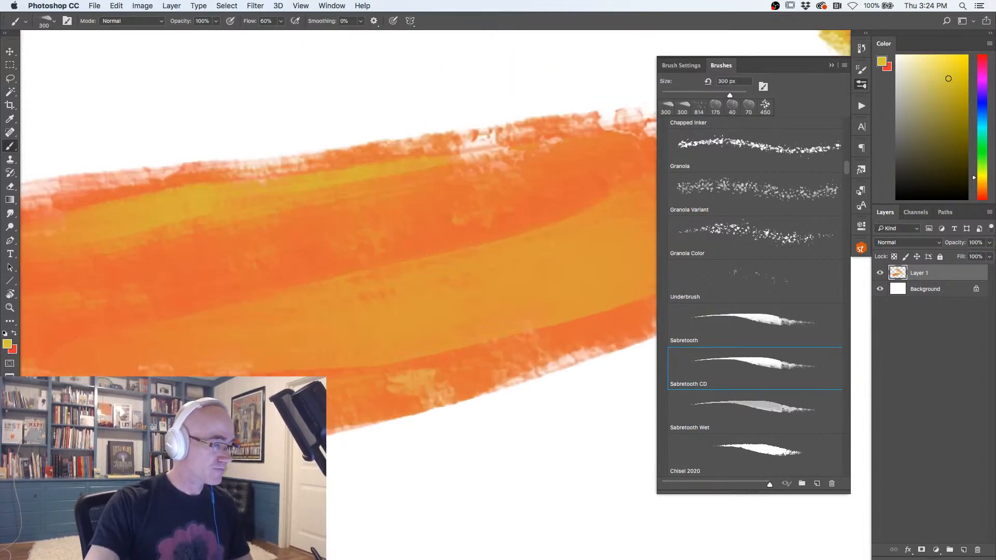
{"action": "left_click", "coordinate": [294, 398], "text": "alt"}
{"action": "left_click", "coordinate": [295, 396], "text": "alt"}
{"action": "left_click_drag", "start_coordinate": [279, 407], "coordinate": [291, 373]}
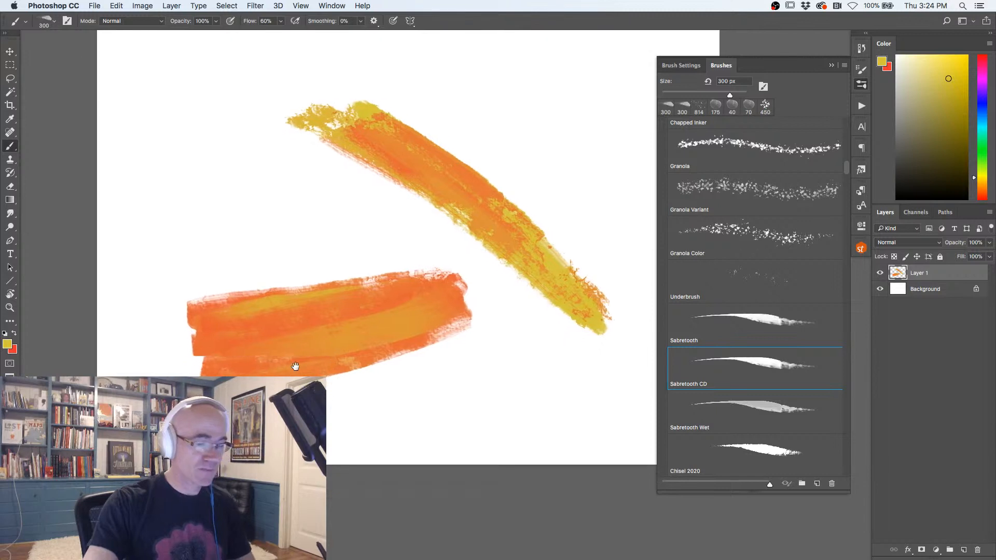
Clear the layer, remove the selection, and switch to the Sabretooth Wet brush.
{"action": "key", "text": "super+a"}
{"action": "key", "text": "BackSpace"}
{"action": "key", "text": "super+d"}
{"action": "key", "text": "period"}
Paint overlapping diagonal strokes with Sabretooth Wet, building up translucent yellow and orange, and clear the layer.
{"action": "mouse_move", "coordinate": [526, 314]}
{"action": "left_mouse_down"}
{"action": "mouse_move", "coordinate": [321, 156]}
{"action": "mouse_move", "coordinate": [367, 178]}
{"action": "mouse_move", "coordinate": [553, 312]}
{"action": "mouse_move", "coordinate": [451, 207]}
{"action": "mouse_move", "coordinate": [374, 157]}
{"action": "mouse_move", "coordinate": [567, 297]}
{"action": "mouse_move", "coordinate": [397, 149]}
{"action": "mouse_move", "coordinate": [473, 216]}
{"action": "mouse_move", "coordinate": [492, 217]}
{"action": "mouse_move", "coordinate": [366, 144]}
{"action": "mouse_move", "coordinate": [536, 293]}
{"action": "mouse_move", "coordinate": [401, 189]}
{"action": "mouse_move", "coordinate": [403, 202]}
{"action": "mouse_move", "coordinate": [525, 305]}
{"action": "mouse_move", "coordinate": [330, 162]}
{"action": "mouse_move", "coordinate": [530, 288]}
{"action": "mouse_move", "coordinate": [477, 225]}
{"action": "left_mouse_up"}
{"action": "mouse_move", "coordinate": [402, 145]}
{"action": "left_mouse_down"}
{"action": "mouse_move", "coordinate": [534, 250]}
{"action": "mouse_move", "coordinate": [555, 299]}
{"action": "mouse_move", "coordinate": [440, 163]}
{"action": "left_mouse_up"}
{"action": "mouse_move", "coordinate": [545, 280]}
{"action": "left_mouse_down"}
{"action": "mouse_move", "coordinate": [425, 189]}
{"action": "mouse_move", "coordinate": [321, 133]}
{"action": "mouse_move", "coordinate": [560, 298]}
{"action": "mouse_move", "coordinate": [371, 131]}
{"action": "mouse_move", "coordinate": [429, 164]}
{"action": "mouse_move", "coordinate": [587, 296]}
{"action": "mouse_move", "coordinate": [513, 207]}
{"action": "mouse_move", "coordinate": [385, 127]}
{"action": "mouse_move", "coordinate": [469, 189]}
{"action": "mouse_move", "coordinate": [562, 285]}
{"action": "mouse_move", "coordinate": [423, 176]}
{"action": "mouse_move", "coordinate": [384, 160]}
{"action": "mouse_move", "coordinate": [552, 293]}
{"action": "mouse_move", "coordinate": [463, 222]}
{"action": "left_mouse_up"}
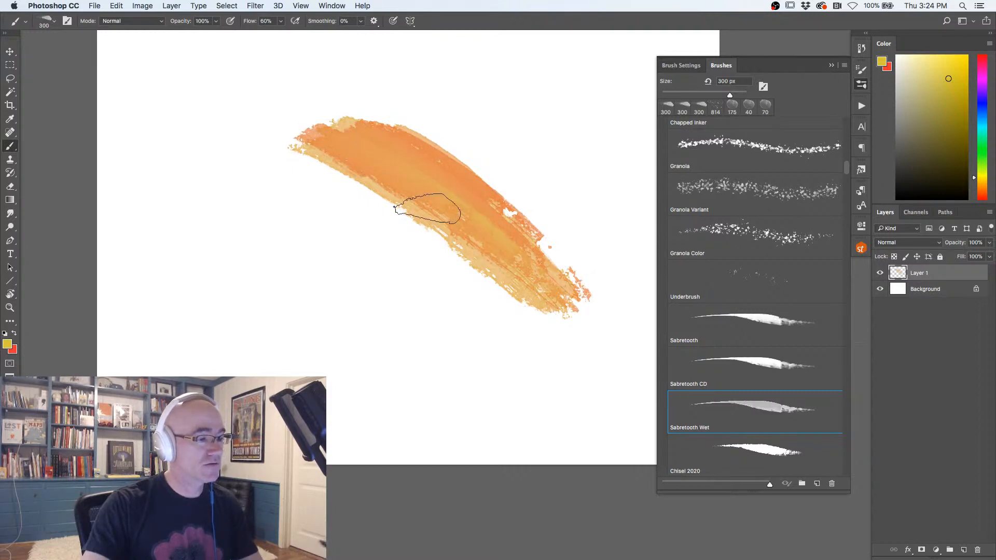
{"action": "left_click_drag", "start_coordinate": [395, 185], "coordinate": [499, 255]}
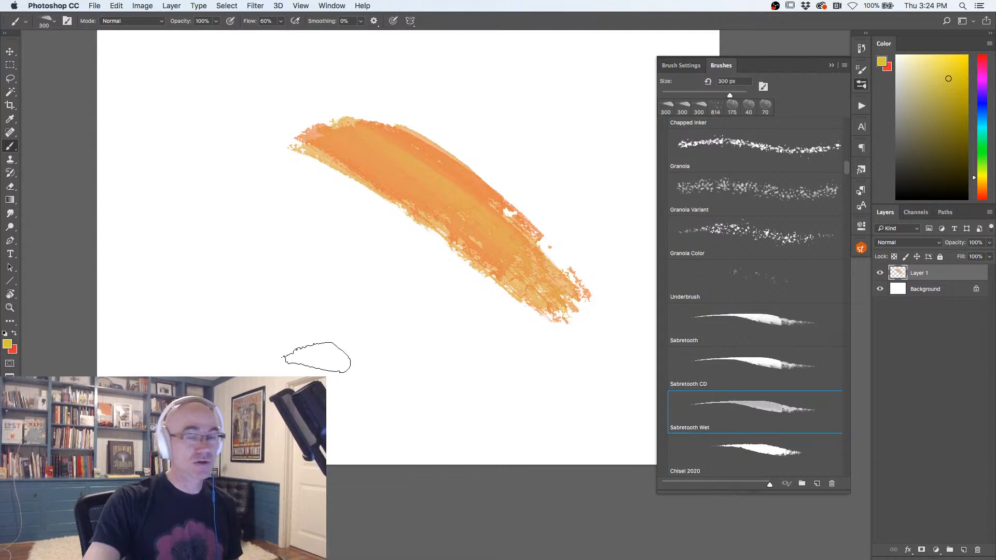
{"action": "left_click", "coordinate": [398, 285], "text": "super"}
{"action": "left_click_drag", "start_coordinate": [398, 287], "coordinate": [392, 299]}
{"action": "left_click", "coordinate": [393, 299], "text": "alt"}
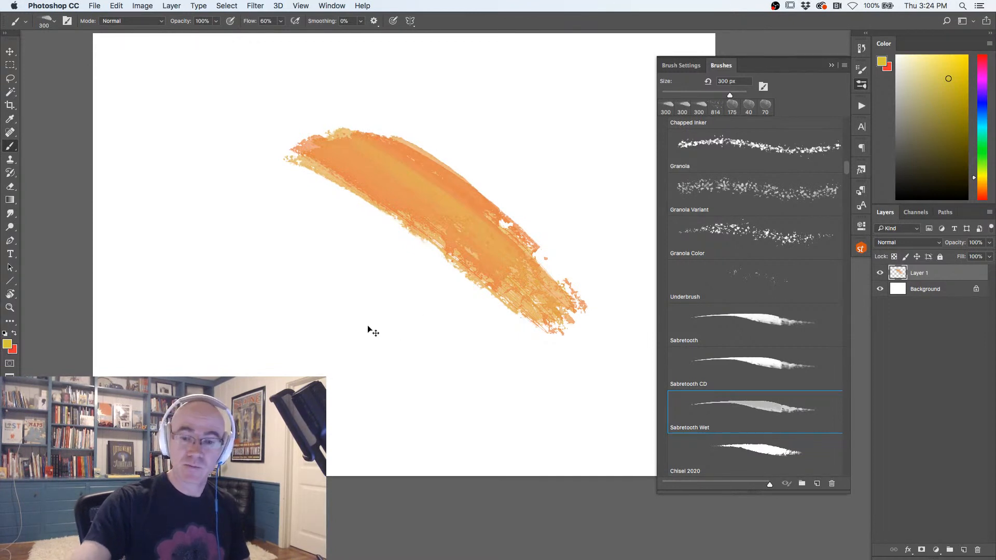
{"action": "key", "text": "super+a"}
{"action": "key", "text": "BackSpace"}
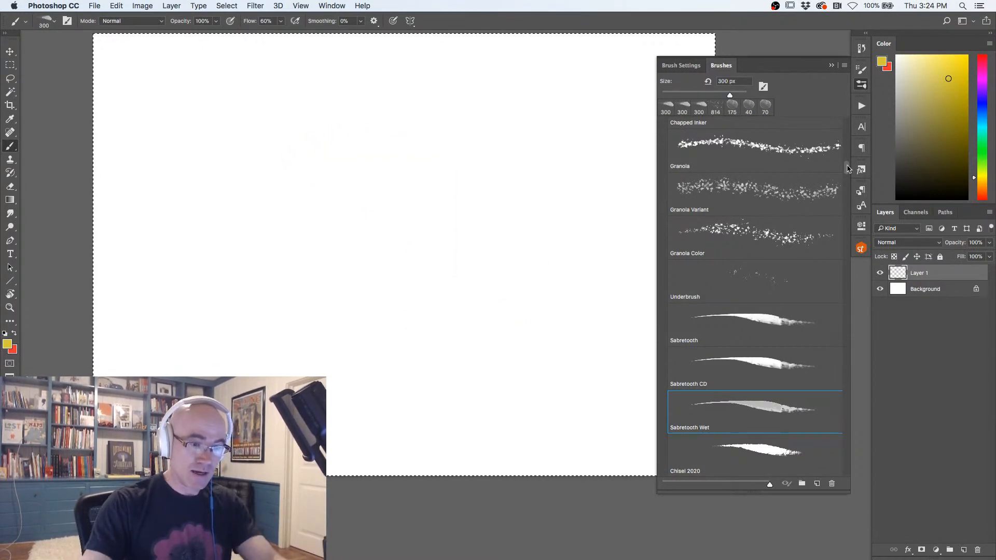
Choose the Chisel 2020 brush at 50 px, paint a black curve and zigzag strokes across the canvas, and clear the layer.
{"action": "scroll", "coordinate": [845, 177], "scroll_direction": "down", "scroll_amount": 5}
{"action": "left_click", "coordinate": [760, 279]}
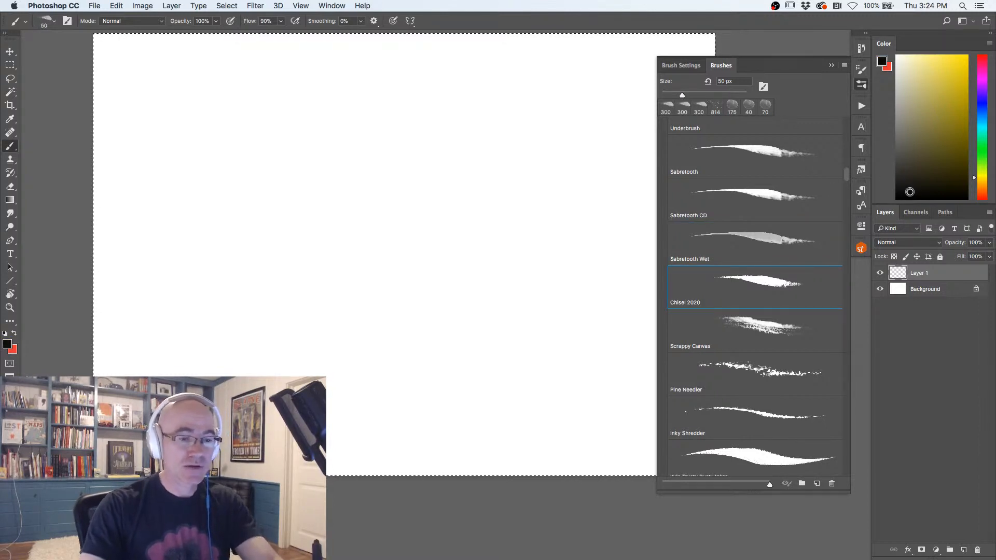
{"action": "left_click_drag", "start_coordinate": [200, 291], "coordinate": [293, 206]}
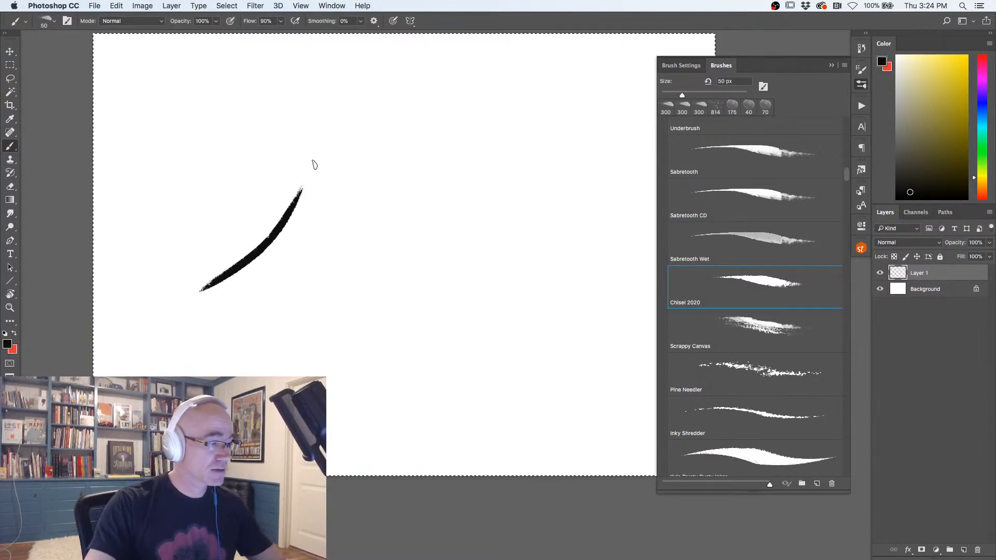
{"action": "left_click_drag", "start_coordinate": [445, 165], "coordinate": [459, 316]}
{"action": "mouse_move", "coordinate": [600, 195]}
{"action": "left_mouse_down"}
{"action": "mouse_move", "coordinate": [616, 280]}
{"action": "mouse_move", "coordinate": [565, 371]}
{"action": "left_mouse_up"}
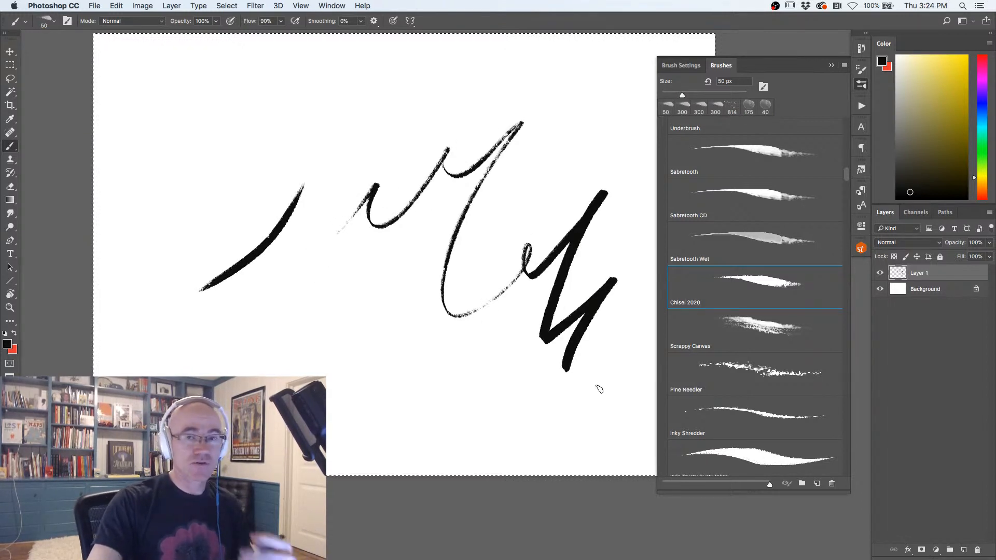
{"action": "key", "text": "Delete"}
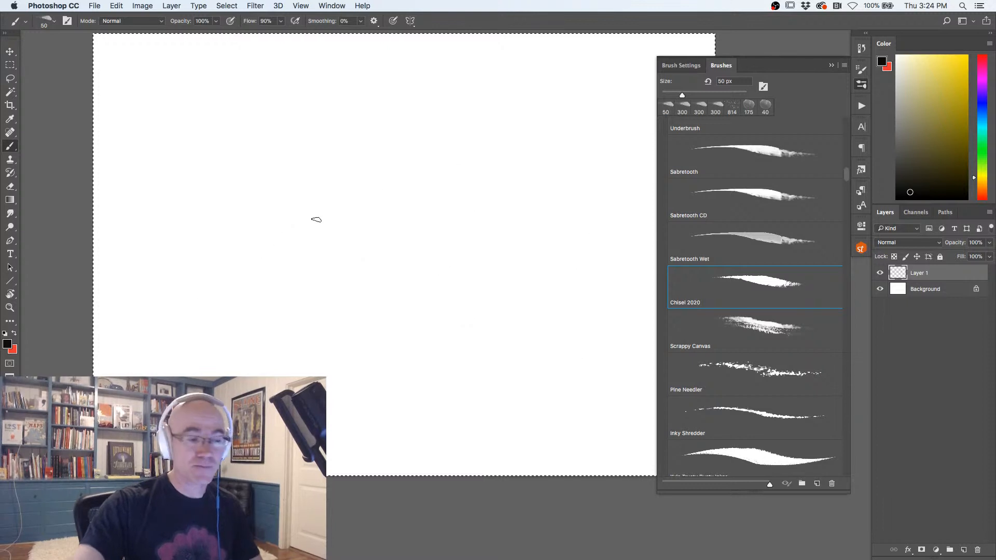
Paint a calligraphic zigzag, a short bar, a large T shape and a brace-like curve with Chisel 2020, and clear the layer.
{"action": "left_click_drag", "start_coordinate": [253, 258], "coordinate": [280, 190]}
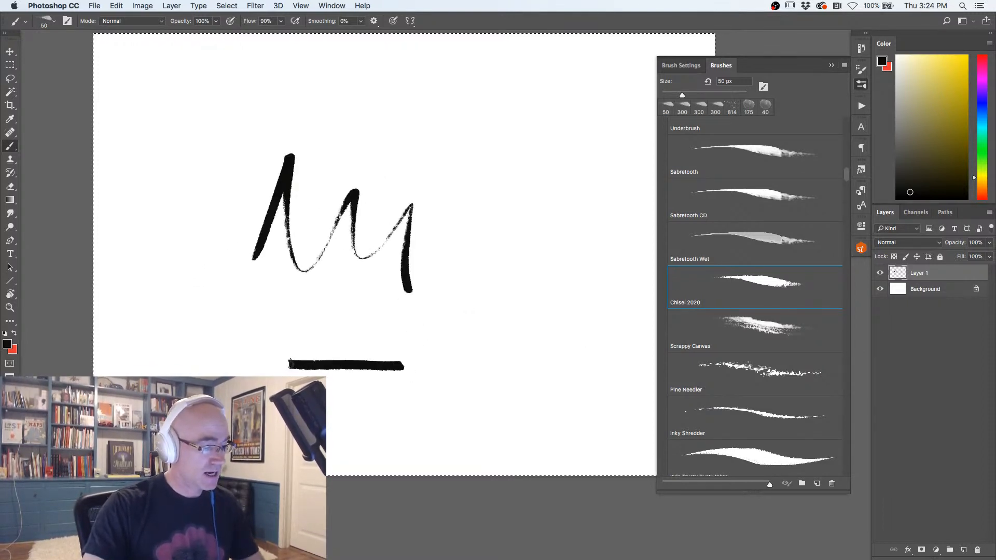
{"action": "left_click_drag", "start_coordinate": [597, 144], "coordinate": [373, 131]}
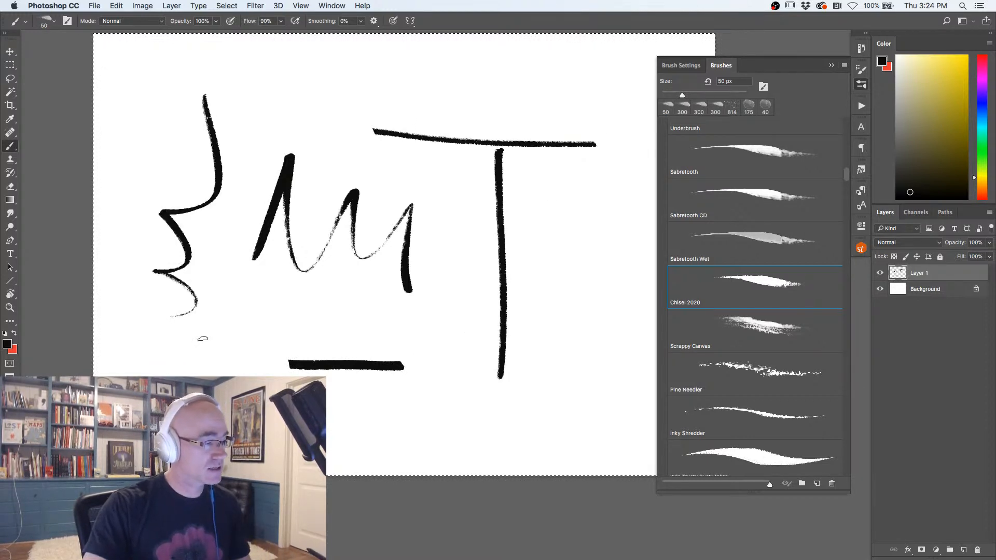
{"action": "key", "text": "BackSpace"}
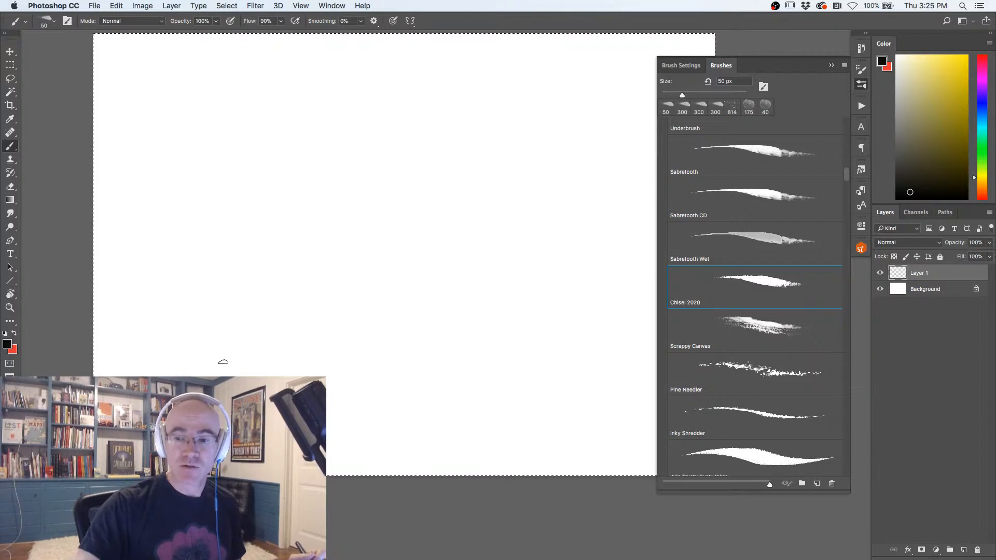
Draw large looping contours, tight zigzags and thick-to-thin strokes at closer zoom with Chisel 2020, and clear the layer.
{"action": "key", "text": "super+d"}
{"action": "left_click", "coordinate": [320, 303], "text": "super"}
{"action": "mouse_move", "coordinate": [353, 359]}
{"action": "left_mouse_down"}
{"action": "mouse_move", "coordinate": [463, 310]}
{"action": "mouse_move", "coordinate": [395, 372]}
{"action": "mouse_move", "coordinate": [351, 323]}
{"action": "mouse_move", "coordinate": [350, 188]}
{"action": "mouse_move", "coordinate": [244, 357]}
{"action": "left_mouse_up"}
{"action": "mouse_move", "coordinate": [270, 415]}
{"action": "left_mouse_down"}
{"action": "mouse_move", "coordinate": [559, 260]}
{"action": "mouse_move", "coordinate": [441, 139]}
{"action": "left_mouse_up"}
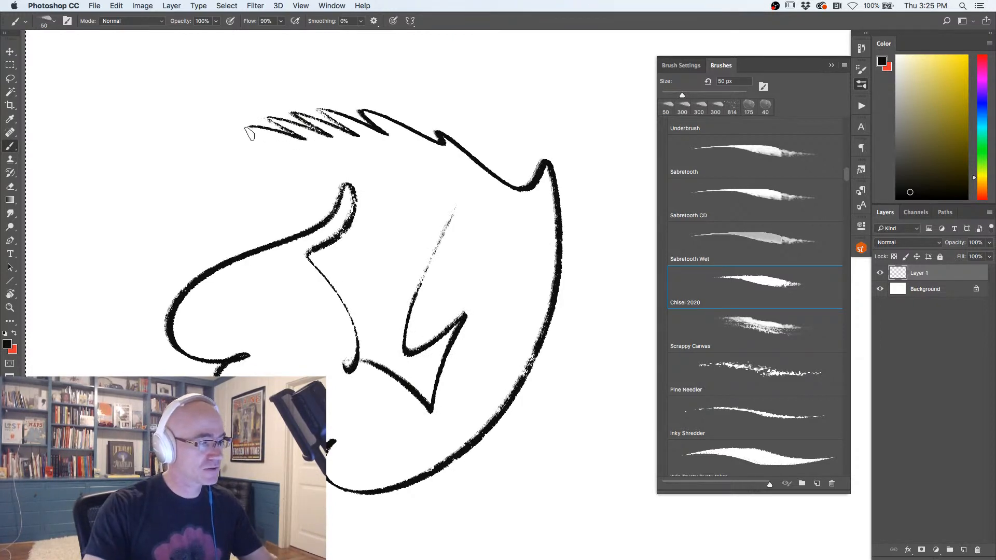
{"action": "mouse_move", "coordinate": [289, 187]}
{"action": "left_mouse_down"}
{"action": "mouse_move", "coordinate": [291, 305]}
{"action": "mouse_move", "coordinate": [307, 331]}
{"action": "mouse_move", "coordinate": [423, 197]}
{"action": "left_mouse_up"}
{"action": "mouse_move", "coordinate": [511, 244]}
{"action": "left_mouse_down"}
{"action": "mouse_move", "coordinate": [552, 391]}
{"action": "mouse_move", "coordinate": [605, 429]}
{"action": "mouse_move", "coordinate": [582, 511]}
{"action": "left_mouse_up"}
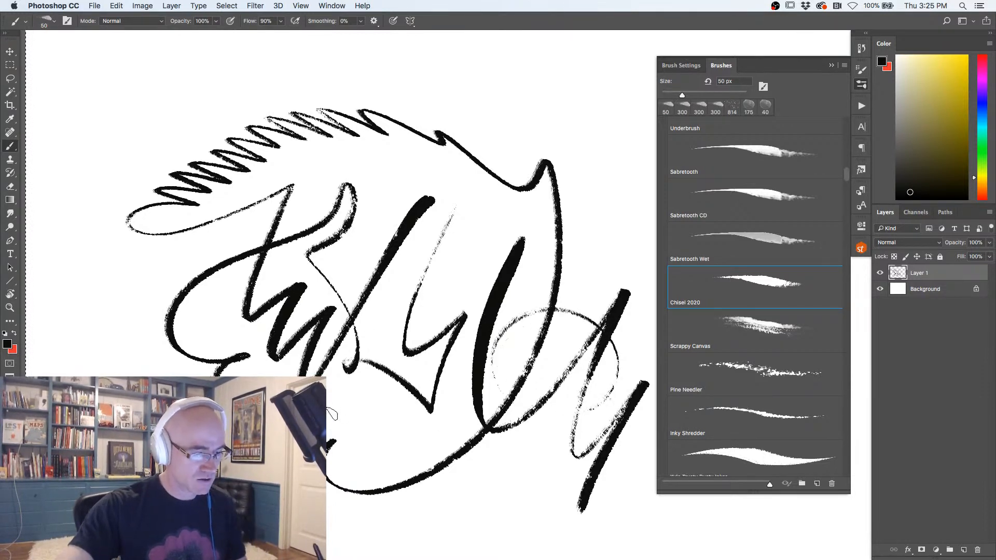
{"action": "key", "text": "Delete"}
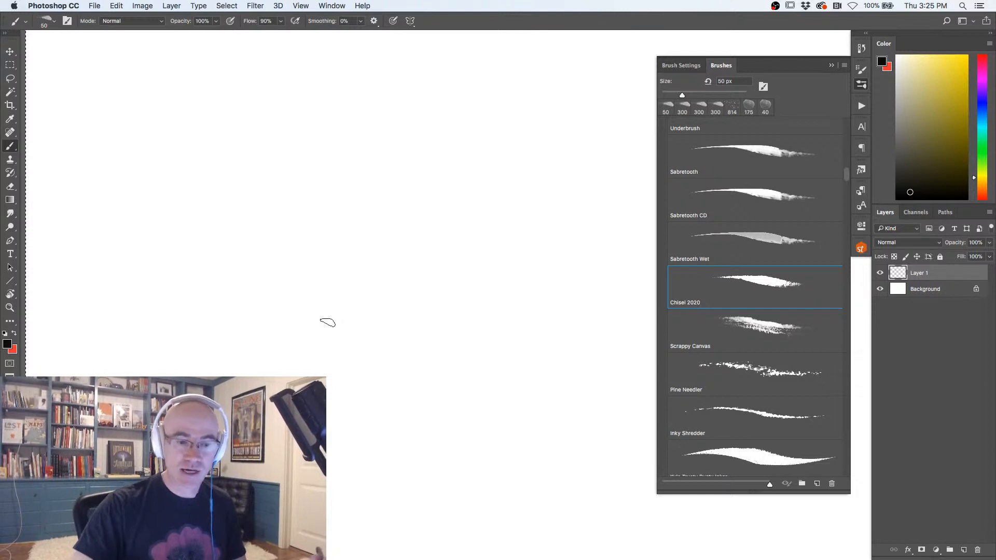
Set the foreground colour to yellow-orange and paint a broad block of vertical strokes with the Scrappy Canvas brush at 300 px.
{"action": "left_click", "coordinate": [982, 195]}
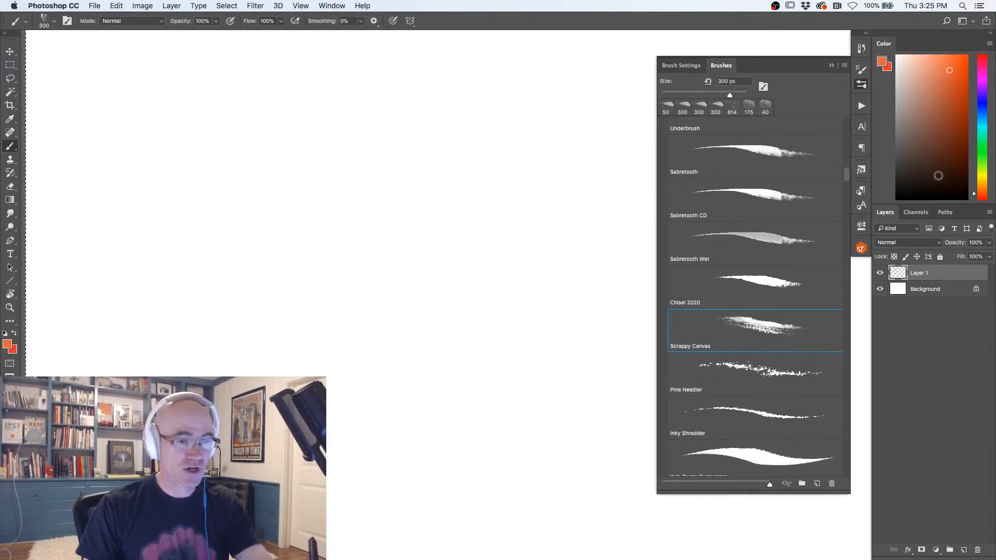
{"action": "left_click", "coordinate": [981, 185]}
{"action": "mouse_move", "coordinate": [438, 185]}
{"action": "left_mouse_down"}
{"action": "mouse_move", "coordinate": [433, 339]}
{"action": "mouse_move", "coordinate": [399, 246]}
{"action": "mouse_move", "coordinate": [384, 348]}
{"action": "mouse_move", "coordinate": [333, 246]}
{"action": "mouse_move", "coordinate": [349, 243]}
{"action": "mouse_move", "coordinate": [420, 301]}
{"action": "mouse_move", "coordinate": [529, 246]}
{"action": "mouse_move", "coordinate": [523, 342]}
{"action": "mouse_move", "coordinate": [474, 228]}
{"action": "mouse_move", "coordinate": [443, 190]}
{"action": "mouse_move", "coordinate": [410, 212]}
{"action": "mouse_move", "coordinate": [352, 179]}
{"action": "mouse_move", "coordinate": [328, 222]}
{"action": "mouse_move", "coordinate": [300, 232]}
{"action": "mouse_move", "coordinate": [341, 380]}
{"action": "mouse_move", "coordinate": [373, 349]}
{"action": "mouse_move", "coordinate": [288, 348]}
{"action": "mouse_move", "coordinate": [252, 310]}
{"action": "mouse_move", "coordinate": [287, 187]}
{"action": "mouse_move", "coordinate": [241, 254]}
{"action": "mouse_move", "coordinate": [228, 157]}
{"action": "mouse_move", "coordinate": [254, 288]}
{"action": "mouse_move", "coordinate": [324, 164]}
{"action": "mouse_move", "coordinate": [476, 185]}
{"action": "mouse_move", "coordinate": [522, 178]}
{"action": "mouse_move", "coordinate": [560, 207]}
{"action": "left_mouse_up"}
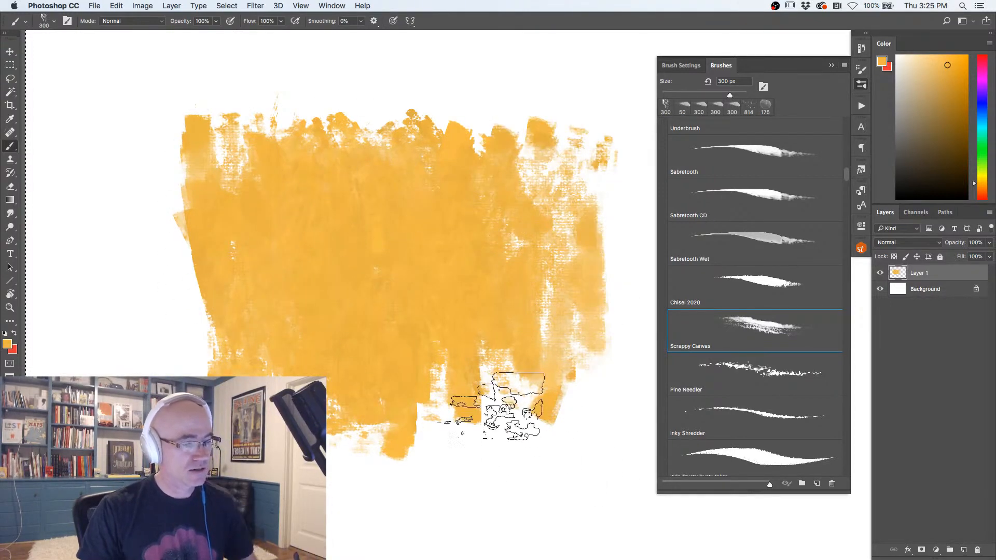
{"action": "key", "text": "super+minus"}
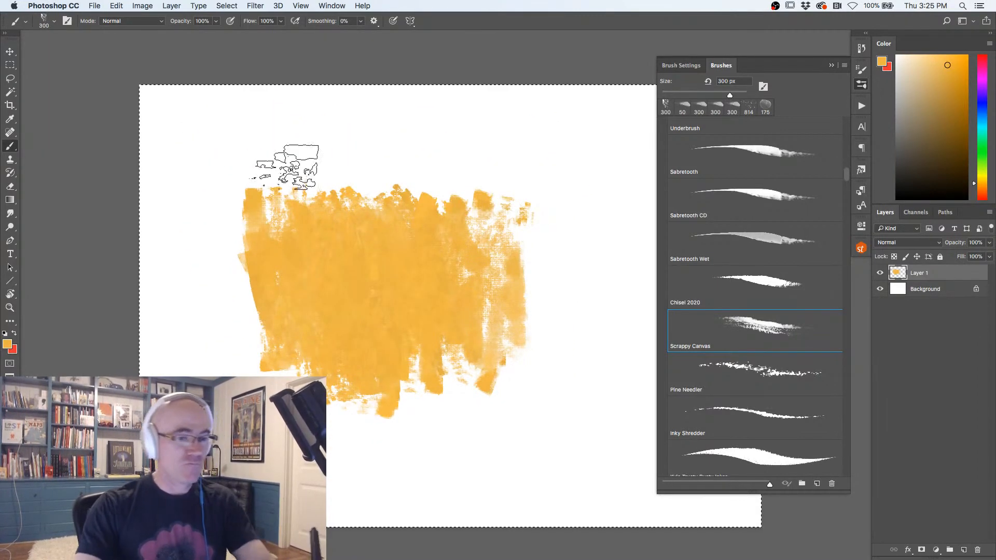
Paint deeper orange over the block's left part and blend it into the yellow with colours sampled from the canvas.
{"action": "left_click", "coordinate": [982, 190]}
{"action": "mouse_move", "coordinate": [449, 268]}
{"action": "left_mouse_down"}
{"action": "mouse_move", "coordinate": [394, 256]}
{"action": "mouse_move", "coordinate": [344, 333]}
{"action": "mouse_move", "coordinate": [389, 267]}
{"action": "mouse_move", "coordinate": [438, 280]}
{"action": "mouse_move", "coordinate": [338, 287]}
{"action": "mouse_move", "coordinate": [318, 255]}
{"action": "mouse_move", "coordinate": [267, 307]}
{"action": "mouse_move", "coordinate": [228, 304]}
{"action": "mouse_move", "coordinate": [329, 311]}
{"action": "mouse_move", "coordinate": [395, 333]}
{"action": "left_mouse_up"}
{"action": "left_click", "coordinate": [436, 247], "text": "alt"}
{"action": "mouse_move", "coordinate": [428, 243]}
{"action": "left_mouse_down"}
{"action": "mouse_move", "coordinate": [412, 269]}
{"action": "mouse_move", "coordinate": [380, 241]}
{"action": "mouse_move", "coordinate": [382, 321]}
{"action": "mouse_move", "coordinate": [419, 303]}
{"action": "mouse_move", "coordinate": [344, 278]}
{"action": "mouse_move", "coordinate": [326, 325]}
{"action": "mouse_move", "coordinate": [358, 317]}
{"action": "mouse_move", "coordinate": [344, 342]}
{"action": "left_mouse_up"}
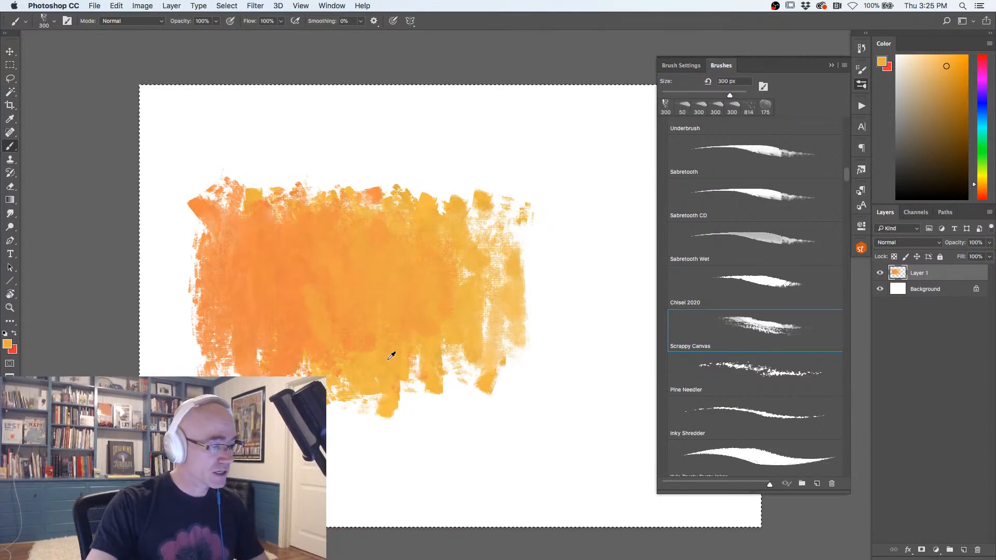
{"action": "left_click", "coordinate": [300, 266], "text": "alt"}
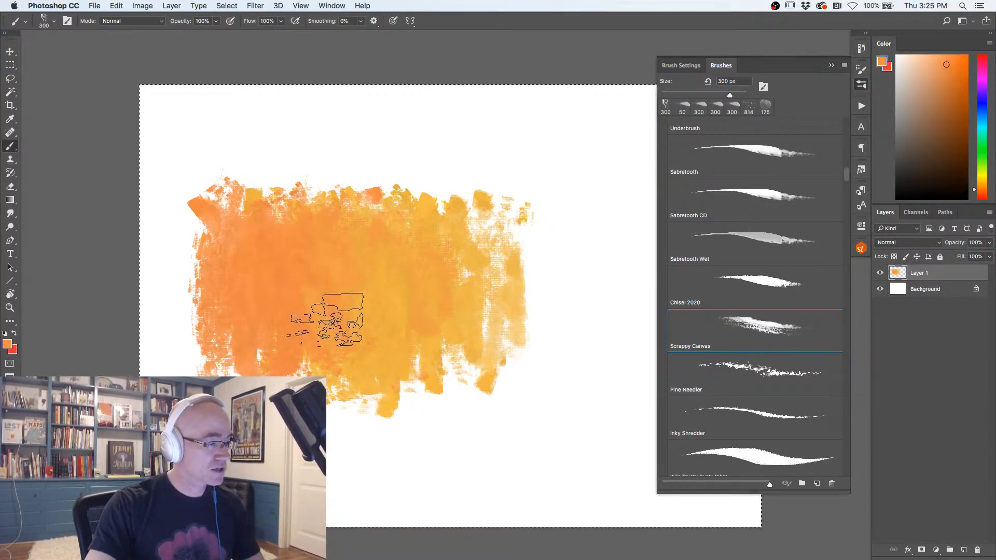
{"action": "left_click_drag", "start_coordinate": [357, 249], "coordinate": [359, 337]}
Paint a bright cyan swatch and a dark teal swatch to the right of the orange block.
{"action": "left_click", "coordinate": [983, 125]}
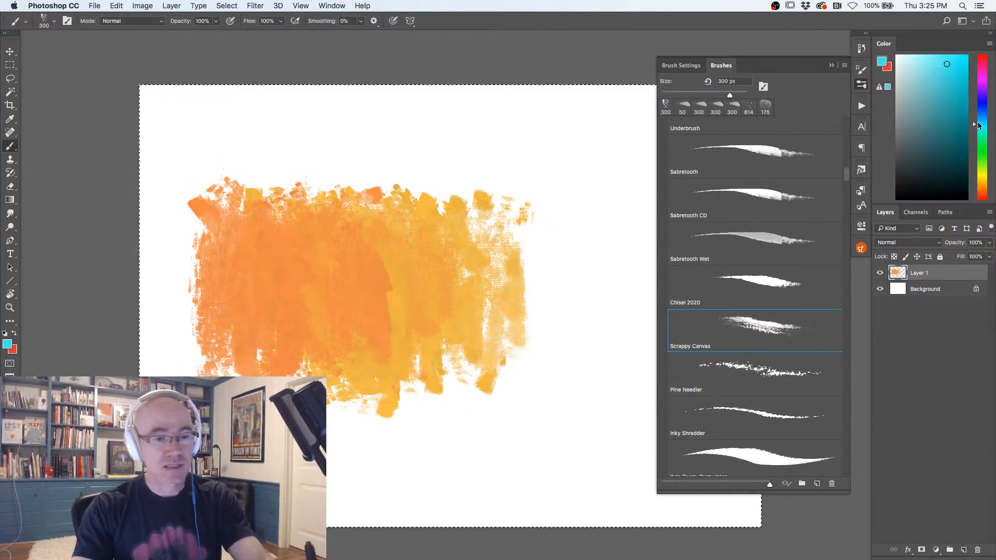
{"action": "left_click_drag", "start_coordinate": [614, 178], "coordinate": [602, 172]}
{"action": "mouse_move", "coordinate": [626, 332]}
{"action": "left_mouse_down"}
{"action": "mouse_move", "coordinate": [626, 291]}
{"action": "mouse_move", "coordinate": [622, 342]}
{"action": "left_mouse_up"}
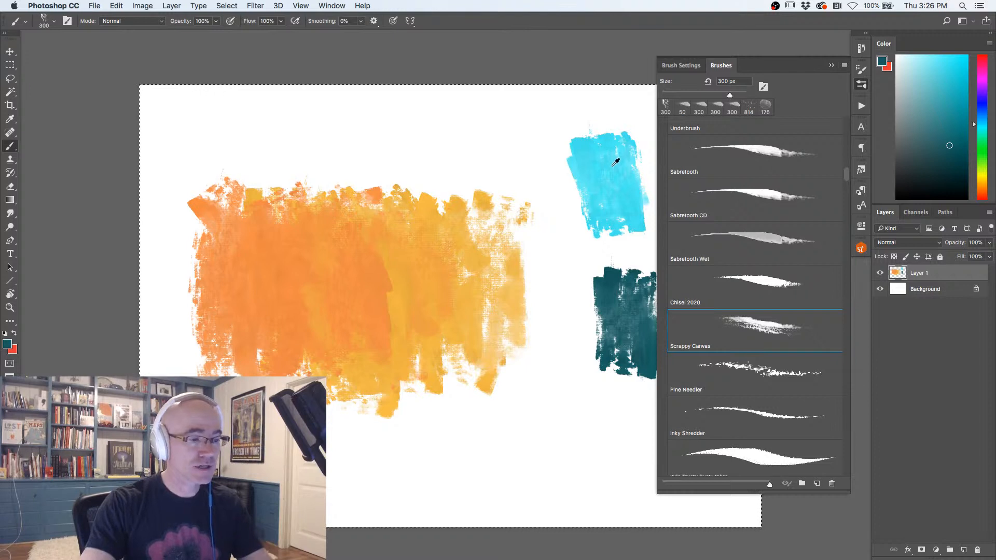
Paint cyan over the block's right part, blend it into the orange with sampled in-between tones, and clear the layer.
{"action": "mouse_move", "coordinate": [423, 244]}
{"action": "left_mouse_down"}
{"action": "mouse_move", "coordinate": [454, 221]}
{"action": "mouse_move", "coordinate": [505, 249]}
{"action": "mouse_move", "coordinate": [476, 249]}
{"action": "mouse_move", "coordinate": [431, 290]}
{"action": "mouse_move", "coordinate": [416, 281]}
{"action": "mouse_move", "coordinate": [445, 258]}
{"action": "mouse_move", "coordinate": [421, 311]}
{"action": "left_mouse_up"}
{"action": "left_click", "coordinate": [396, 259], "text": "alt"}
{"action": "left_click", "coordinate": [369, 272], "text": "alt"}
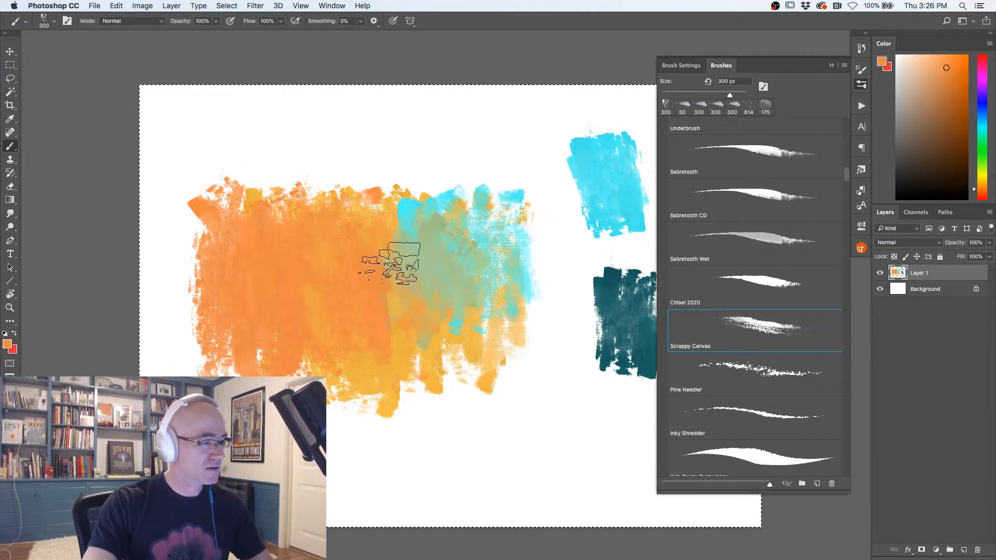
{"action": "left_click", "coordinate": [419, 254], "text": "alt"}
{"action": "mouse_move", "coordinate": [408, 270]}
{"action": "left_mouse_down"}
{"action": "mouse_move", "coordinate": [399, 247]}
{"action": "mouse_move", "coordinate": [414, 266]}
{"action": "mouse_move", "coordinate": [387, 298]}
{"action": "left_mouse_up"}
{"action": "left_click", "coordinate": [358, 258], "text": "alt"}
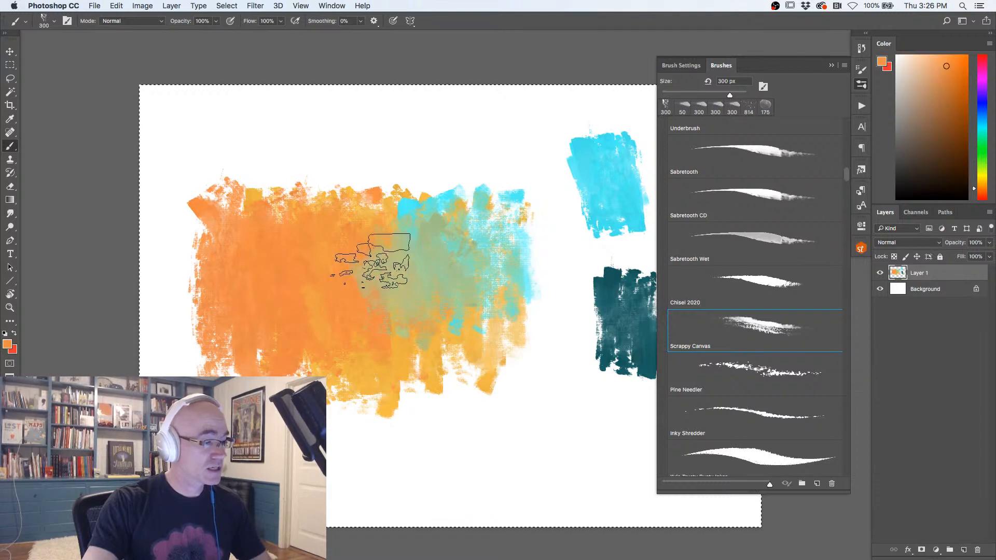
{"action": "mouse_move", "coordinate": [280, 314]}
{"action": "left_mouse_down"}
{"action": "mouse_move", "coordinate": [379, 306]}
{"action": "mouse_move", "coordinate": [406, 269]}
{"action": "mouse_move", "coordinate": [356, 296]}
{"action": "mouse_move", "coordinate": [415, 252]}
{"action": "mouse_move", "coordinate": [330, 284]}
{"action": "mouse_move", "coordinate": [407, 170]}
{"action": "mouse_move", "coordinate": [431, 217]}
{"action": "mouse_move", "coordinate": [401, 189]}
{"action": "left_mouse_up"}
{"action": "left_click", "coordinate": [445, 222], "text": "alt"}
{"action": "mouse_move", "coordinate": [445, 223]}
{"action": "left_mouse_down"}
{"action": "mouse_move", "coordinate": [417, 220]}
{"action": "mouse_move", "coordinate": [450, 162]}
{"action": "left_mouse_up"}
{"action": "key", "text": "Delete"}
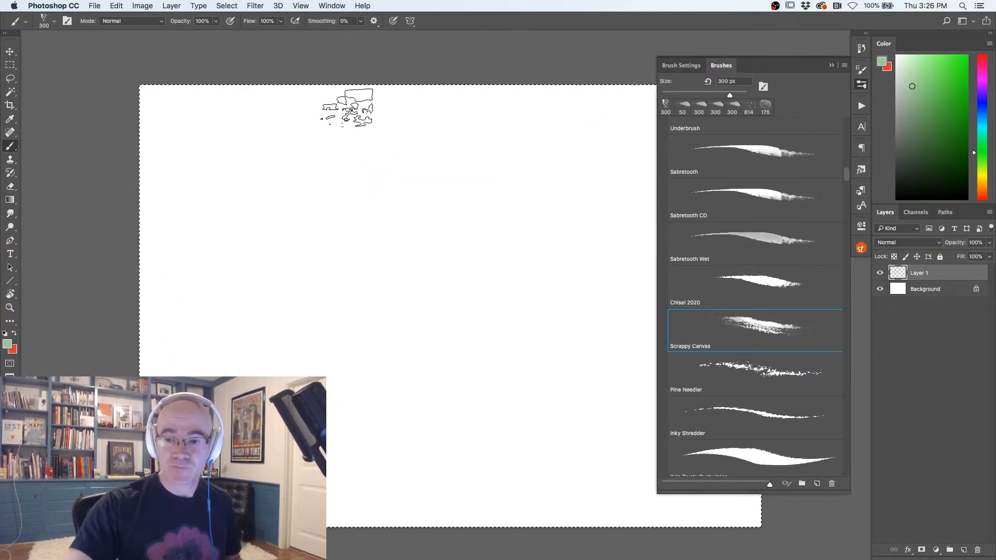
Choose the Pine Needler brush and paint two thick black strokes at 100 px that meet at the top.
{"action": "left_click", "coordinate": [738, 362]}
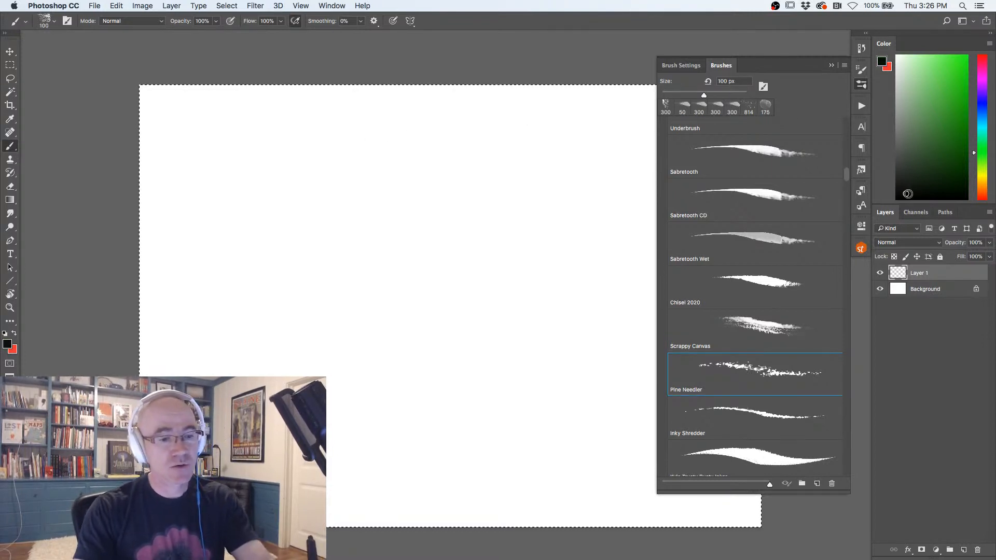
{"action": "mouse_move", "coordinate": [487, 431]}
{"action": "left_mouse_down"}
{"action": "mouse_move", "coordinate": [369, 199]}
{"action": "mouse_move", "coordinate": [347, 301]}
{"action": "mouse_move", "coordinate": [349, 224]}
{"action": "mouse_move", "coordinate": [461, 362]}
{"action": "mouse_move", "coordinate": [381, 213]}
{"action": "mouse_move", "coordinate": [349, 396]}
{"action": "mouse_move", "coordinate": [354, 417]}
{"action": "left_mouse_up"}
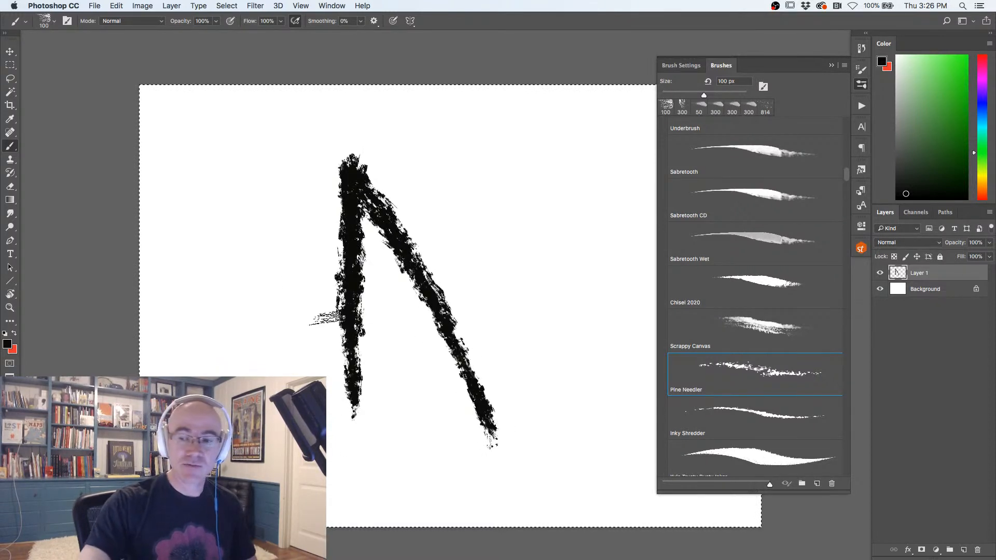
Reduce the Pine Needler brush to 35 px, draw thin angular outlines and jagged contours around the thick strokes, and clear the layer.
{"action": "key", "text": "bracketleft"}
{"action": "key", "text": "bracketleft"}
{"action": "key", "text": "bracketleft"}
{"action": "key", "text": "bracketleft"}
{"action": "key", "text": "bracketleft"}
{"action": "key", "text": "bracketleft"}
{"action": "key", "text": "bracketleft"}
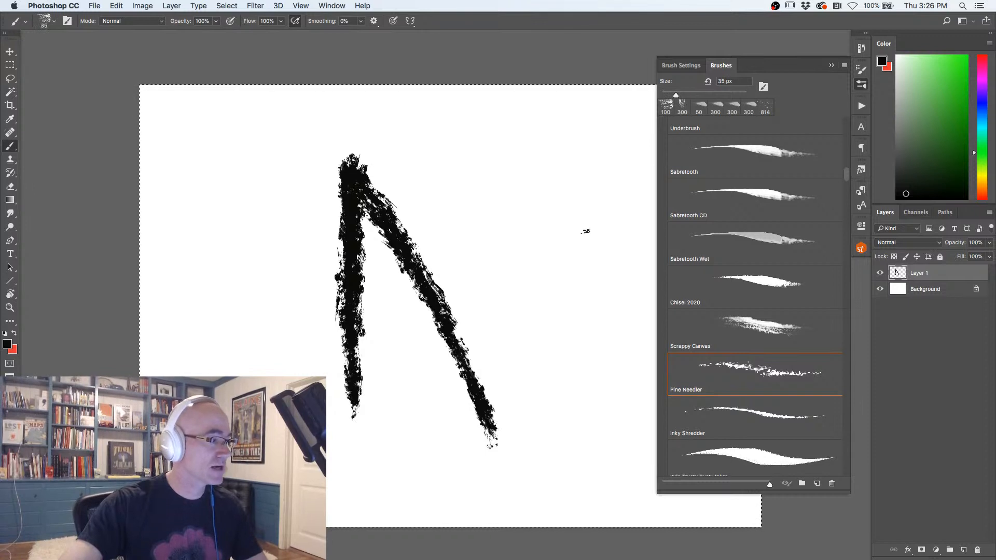
{"action": "mouse_move", "coordinate": [591, 359]}
{"action": "left_mouse_down"}
{"action": "mouse_move", "coordinate": [513, 200]}
{"action": "mouse_move", "coordinate": [500, 327]}
{"action": "mouse_move", "coordinate": [562, 353]}
{"action": "mouse_move", "coordinate": [582, 253]}
{"action": "mouse_move", "coordinate": [465, 163]}
{"action": "mouse_move", "coordinate": [477, 240]}
{"action": "mouse_move", "coordinate": [424, 189]}
{"action": "left_mouse_up"}
{"action": "mouse_move", "coordinate": [322, 152]}
{"action": "left_mouse_down"}
{"action": "mouse_move", "coordinate": [259, 179]}
{"action": "mouse_move", "coordinate": [236, 260]}
{"action": "mouse_move", "coordinate": [247, 338]}
{"action": "left_mouse_up"}
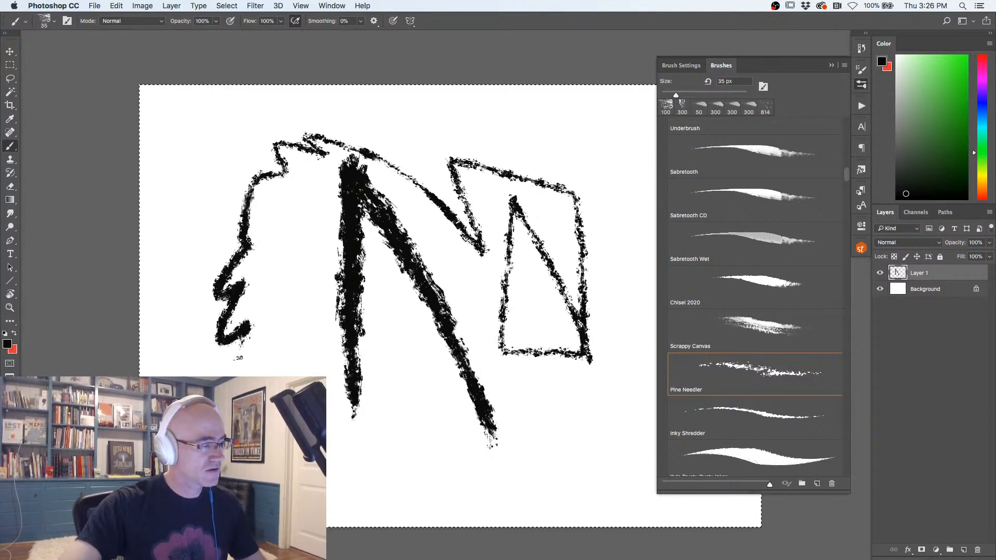
{"action": "left_click_drag", "start_coordinate": [273, 281], "coordinate": [211, 177]}
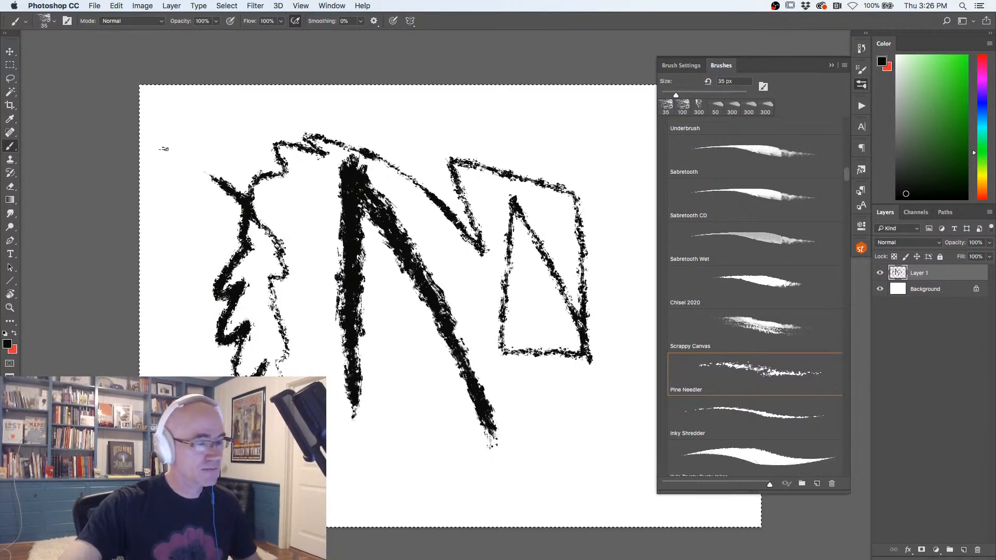
{"action": "key", "text": "Delete"}
Return the Pine Needler brush to 100 px and paint layered diagonal strokes forming a dense, textured black V shape.
{"action": "left_click", "coordinate": [682, 106]}
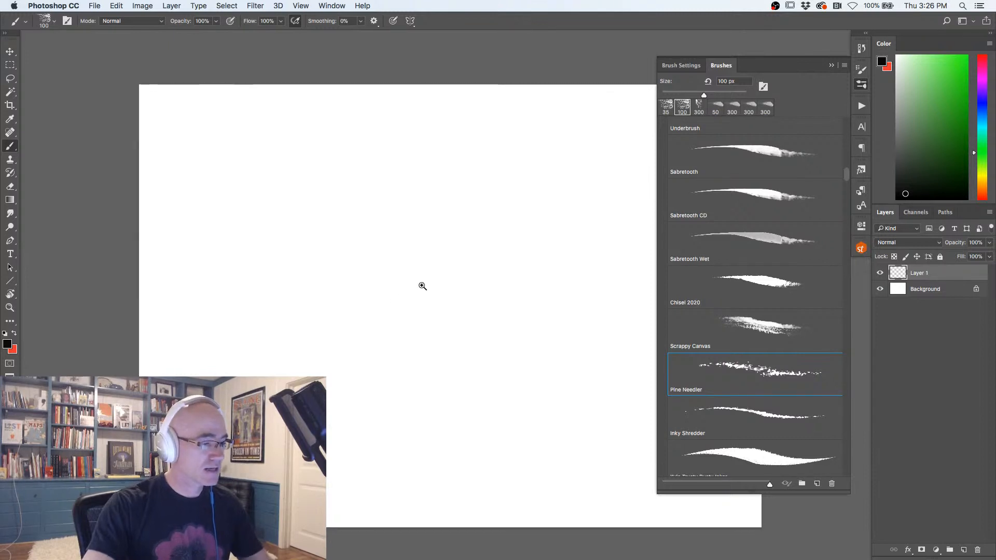
{"action": "key", "text": "super+plus"}
{"action": "left_click_drag", "start_coordinate": [490, 441], "coordinate": [436, 115]}
{"action": "mouse_move", "coordinate": [500, 458]}
{"action": "left_mouse_down"}
{"action": "mouse_move", "coordinate": [439, 356]}
{"action": "mouse_move", "coordinate": [285, 164]}
{"action": "left_mouse_up"}
{"action": "left_click_drag", "start_coordinate": [445, 348], "coordinate": [291, 157]}
{"action": "mouse_move", "coordinate": [461, 363]}
{"action": "left_mouse_down"}
{"action": "mouse_move", "coordinate": [301, 155]}
{"action": "mouse_move", "coordinate": [460, 346]}
{"action": "mouse_move", "coordinate": [311, 150]}
{"action": "mouse_move", "coordinate": [476, 349]}
{"action": "mouse_move", "coordinate": [322, 156]}
{"action": "left_mouse_up"}
{"action": "left_click_drag", "start_coordinate": [460, 337], "coordinate": [321, 157]}
{"action": "left_click_drag", "start_coordinate": [467, 394], "coordinate": [314, 208]}
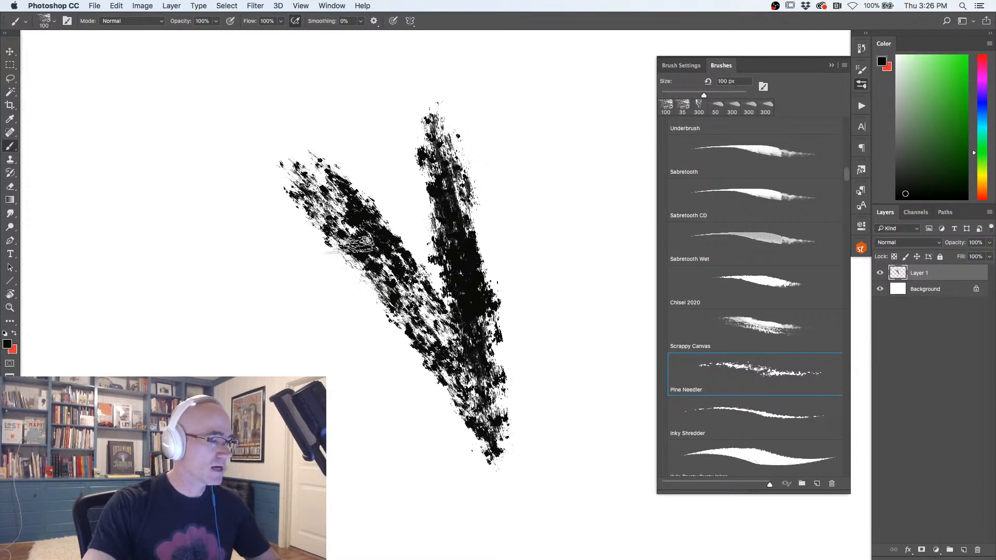
{"action": "left_click_drag", "start_coordinate": [413, 311], "coordinate": [373, 247]}
{"action": "left_click_drag", "start_coordinate": [436, 338], "coordinate": [296, 145]}
{"action": "left_click_drag", "start_coordinate": [452, 306], "coordinate": [314, 131]}
{"action": "left_click_drag", "start_coordinate": [398, 240], "coordinate": [283, 105]}
{"action": "mouse_move", "coordinate": [319, 195]}
{"action": "left_mouse_down"}
{"action": "mouse_move", "coordinate": [229, 107]}
{"action": "mouse_move", "coordinate": [298, 201]}
{"action": "mouse_move", "coordinate": [200, 105]}
{"action": "left_mouse_up"}
{"action": "mouse_move", "coordinate": [363, 208]}
{"action": "left_mouse_down"}
{"action": "mouse_move", "coordinate": [265, 109]}
{"action": "mouse_move", "coordinate": [291, 106]}
{"action": "left_mouse_up"}
{"action": "mouse_move", "coordinate": [446, 285]}
{"action": "left_mouse_down"}
{"action": "mouse_move", "coordinate": [416, 219]}
{"action": "mouse_move", "coordinate": [311, 111]}
{"action": "left_mouse_up"}
{"action": "mouse_move", "coordinate": [441, 257]}
{"action": "left_mouse_down"}
{"action": "mouse_move", "coordinate": [355, 145]}
{"action": "mouse_move", "coordinate": [291, 104]}
{"action": "left_mouse_up"}
Paint a short patch of Pine Needler strokes below the V shape, clear the layer, and select the whole canvas.
{"action": "key", "text": "space"}
{"action": "mouse_move", "coordinate": [345, 364]}
{"action": "left_mouse_down"}
{"action": "mouse_move", "coordinate": [364, 363]}
{"action": "mouse_move", "coordinate": [410, 304]}
{"action": "left_mouse_up"}
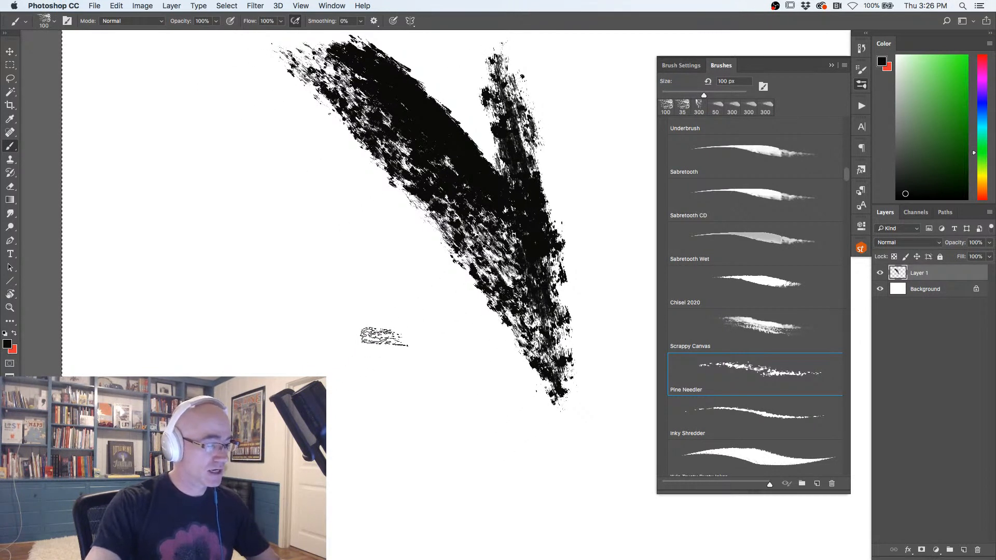
{"action": "left_click_drag", "start_coordinate": [397, 369], "coordinate": [319, 423]}
{"action": "left_click_drag", "start_coordinate": [391, 358], "coordinate": [363, 377]}
{"action": "mouse_move", "coordinate": [385, 345]}
{"action": "left_mouse_down"}
{"action": "mouse_move", "coordinate": [358, 363]}
{"action": "mouse_move", "coordinate": [384, 341]}
{"action": "mouse_move", "coordinate": [384, 379]}
{"action": "mouse_move", "coordinate": [425, 369]}
{"action": "left_mouse_up"}
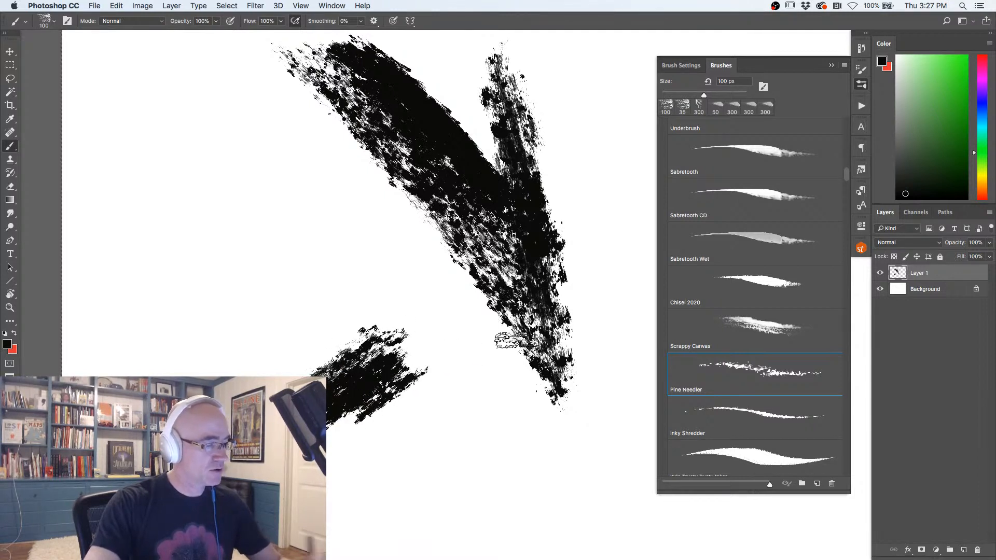
{"action": "key", "text": "Delete"}
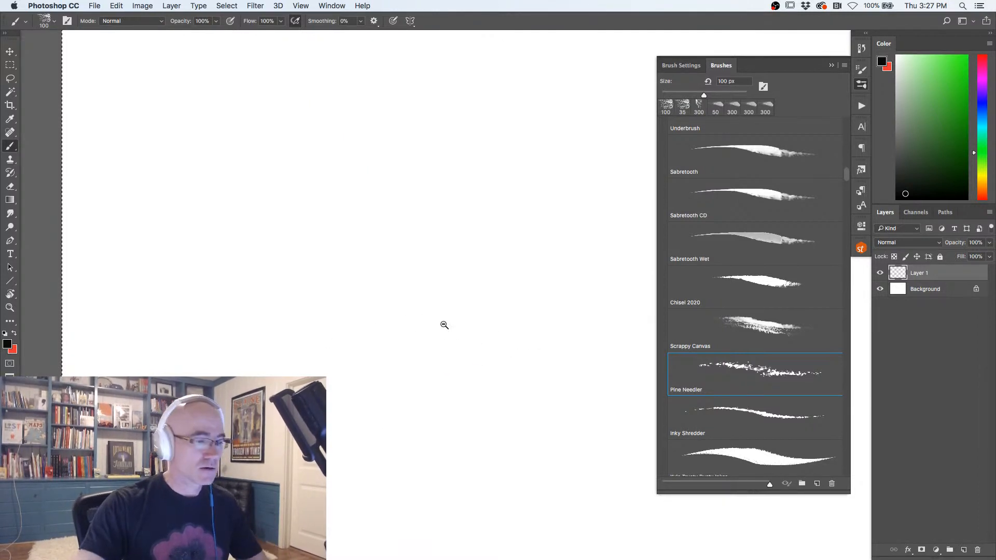
{"action": "key", "text": "super+0"}
{"action": "key", "text": "super+a"}
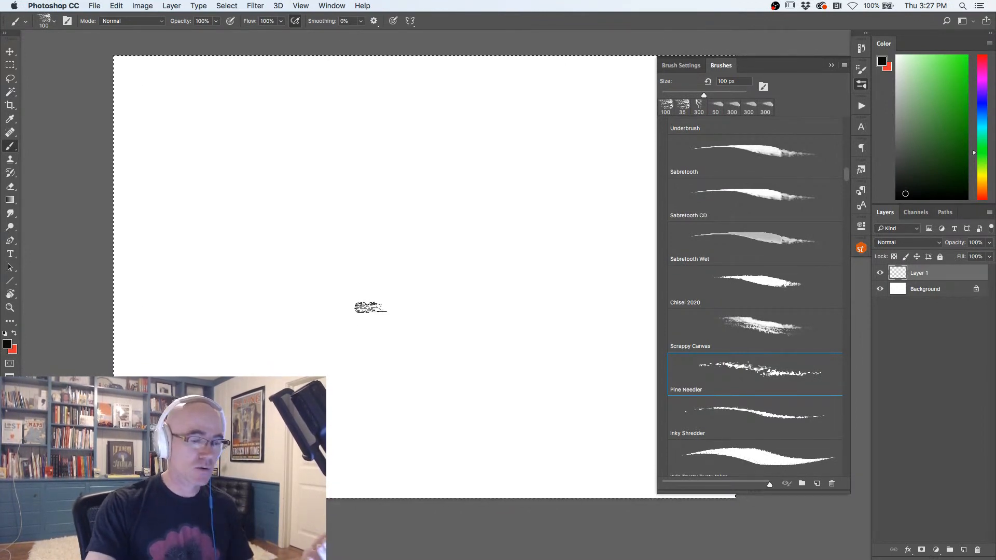
Choose the Inky Shredder brush at 60 px, draw angular black lines and zigzags across the canvas, and clear the layer.
{"action": "left_click", "coordinate": [731, 411]}
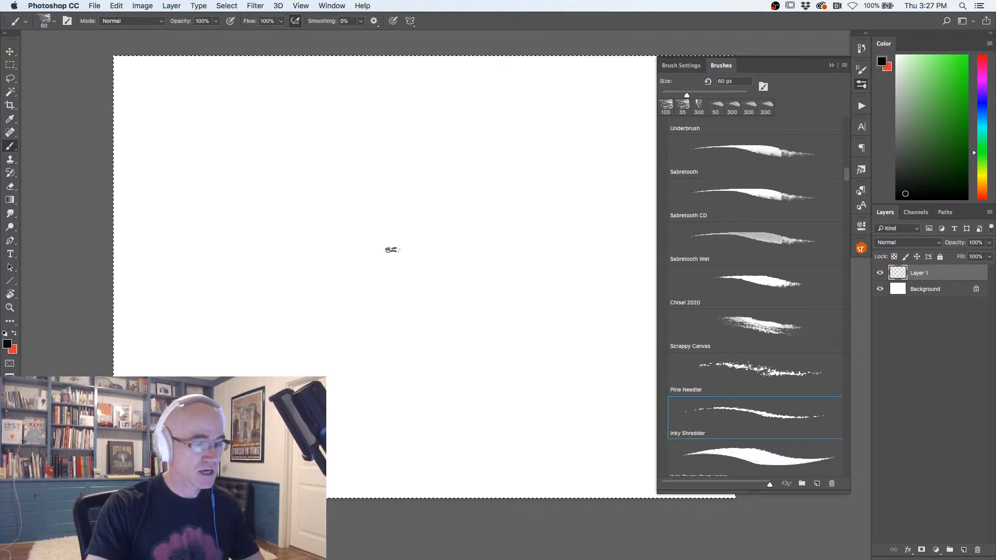
{"action": "left_click", "coordinate": [437, 310], "text": "super"}
{"action": "left_click_drag", "start_coordinate": [437, 310], "coordinate": [518, 410]}
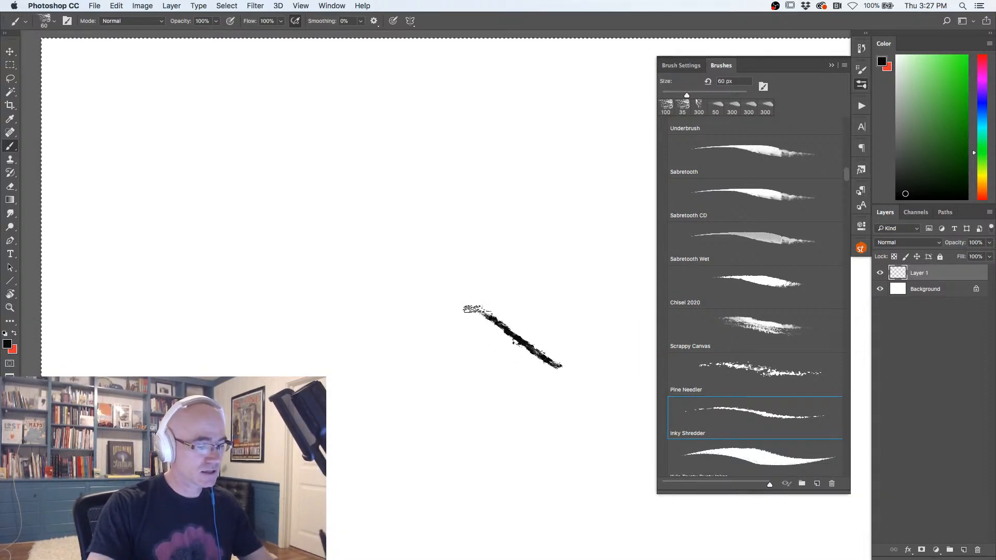
{"action": "left_click_drag", "start_coordinate": [199, 127], "coordinate": [300, 285]}
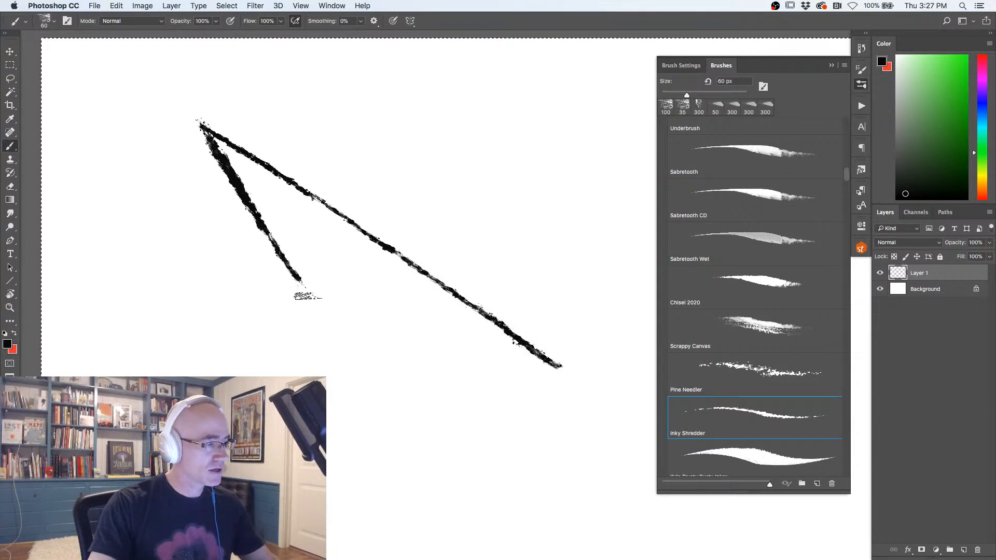
{"action": "mouse_move", "coordinate": [314, 398]}
{"action": "left_mouse_down"}
{"action": "mouse_move", "coordinate": [342, 376]}
{"action": "mouse_move", "coordinate": [282, 349]}
{"action": "left_mouse_up"}
{"action": "left_click", "coordinate": [402, 346], "text": "super"}
{"action": "left_click", "coordinate": [399, 384], "text": "alt"}
{"action": "left_click", "coordinate": [385, 381], "text": "alt"}
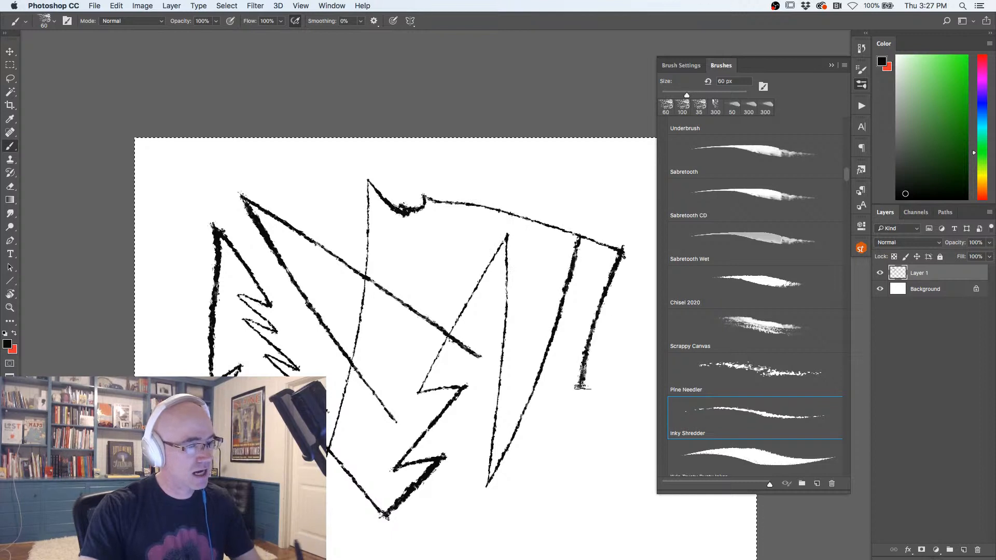
{"action": "key", "text": "Delete"}
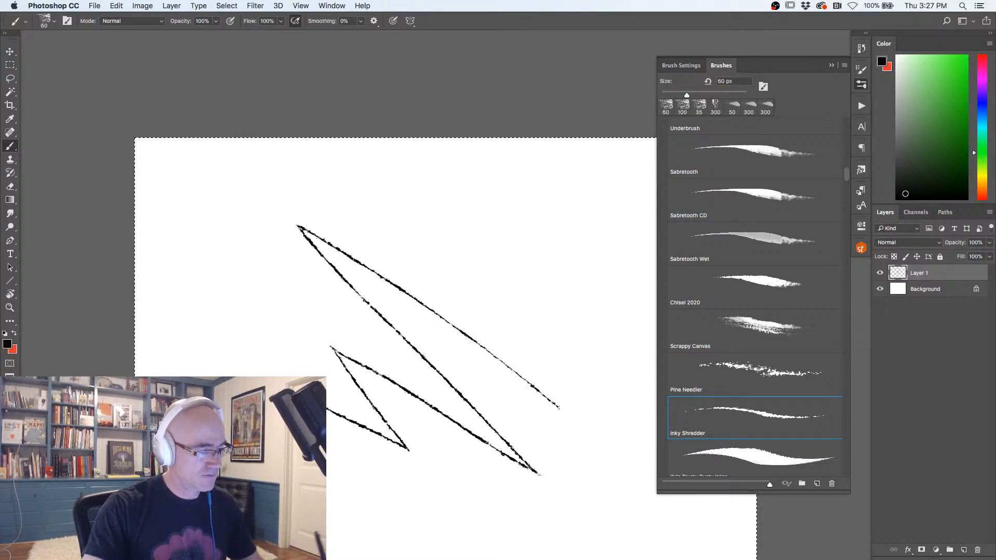
Paint thin and thick Inky Shredder zigzags with pointed corners and small loops across the canvas, and clear the layer.
{"action": "left_click_drag", "start_coordinate": [625, 282], "coordinate": [582, 410]}
{"action": "mouse_move", "coordinate": [529, 267]}
{"action": "left_mouse_down"}
{"action": "mouse_move", "coordinate": [433, 218]}
{"action": "mouse_move", "coordinate": [307, 172]}
{"action": "mouse_move", "coordinate": [447, 251]}
{"action": "mouse_move", "coordinate": [229, 203]}
{"action": "mouse_move", "coordinate": [277, 270]}
{"action": "mouse_move", "coordinate": [217, 372]}
{"action": "left_mouse_up"}
{"action": "mouse_move", "coordinate": [338, 454]}
{"action": "left_mouse_down"}
{"action": "mouse_move", "coordinate": [395, 499]}
{"action": "mouse_move", "coordinate": [568, 506]}
{"action": "mouse_move", "coordinate": [541, 422]}
{"action": "left_mouse_up"}
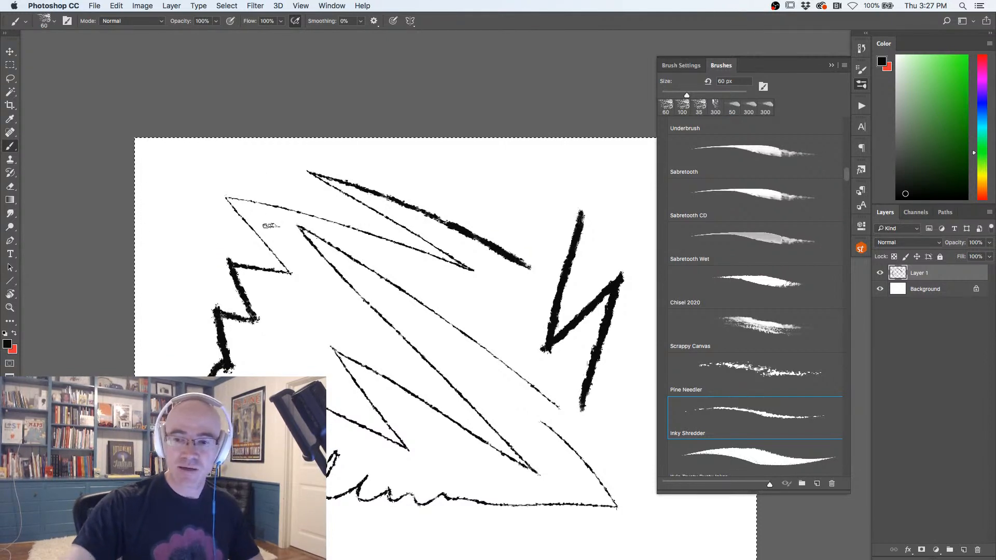
{"action": "key", "text": "Delete"}
Choose the Kyle Trusty Rusty Inker brush at 35 px, paint a few test strokes, and clear the layer.
{"action": "left_click_drag", "start_coordinate": [847, 172], "coordinate": [850, 183]}
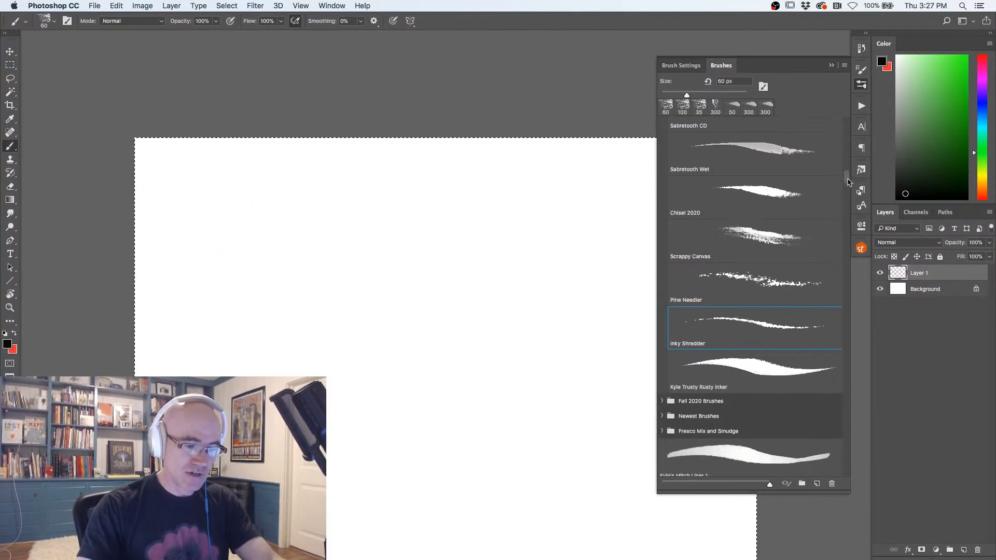
{"action": "key", "text": "period"}
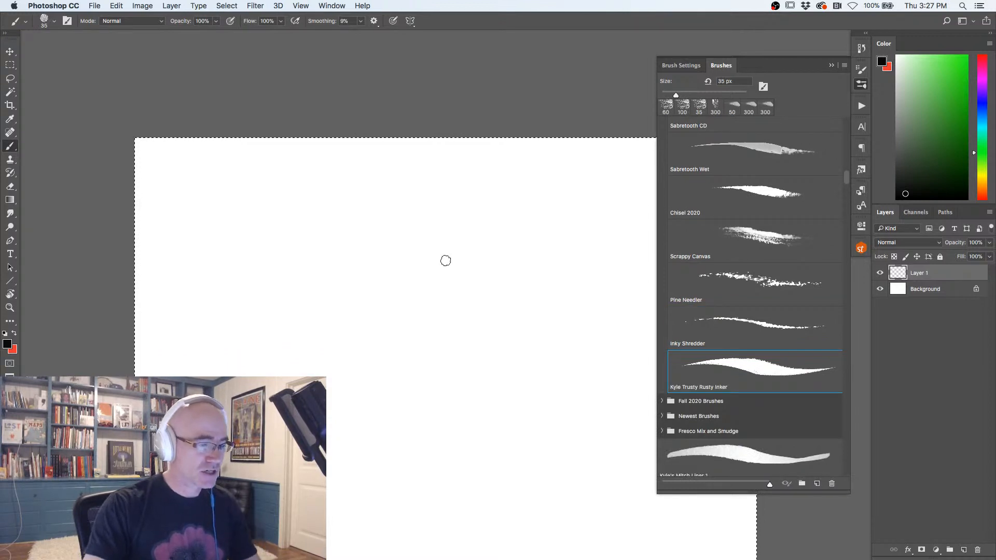
{"action": "mouse_move", "coordinate": [543, 247]}
{"action": "left_mouse_down"}
{"action": "mouse_move", "coordinate": [528, 273]}
{"action": "mouse_move", "coordinate": [498, 449]}
{"action": "mouse_move", "coordinate": [524, 361]}
{"action": "mouse_move", "coordinate": [348, 204]}
{"action": "mouse_move", "coordinate": [316, 260]}
{"action": "mouse_move", "coordinate": [373, 351]}
{"action": "mouse_move", "coordinate": [380, 416]}
{"action": "mouse_move", "coordinate": [401, 439]}
{"action": "mouse_move", "coordinate": [439, 310]}
{"action": "mouse_move", "coordinate": [421, 282]}
{"action": "mouse_move", "coordinate": [377, 263]}
{"action": "mouse_move", "coordinate": [280, 327]}
{"action": "left_mouse_up"}
{"action": "key", "text": "super+equal"}
{"action": "left_click_drag", "start_coordinate": [262, 384], "coordinate": [322, 330]}
{"action": "key", "text": "super+a"}
{"action": "key", "text": "Delete"}
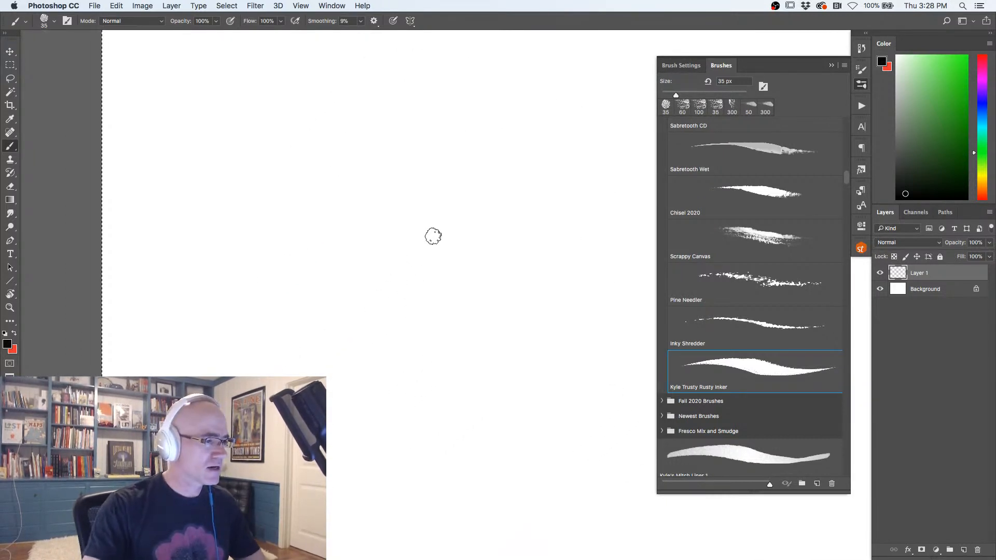
Draw sweeping black loops and tapered curved strokes with the Kyle Trusty Rusty Inker brush, and clear the layer.
{"action": "mouse_move", "coordinate": [534, 199]}
{"action": "left_mouse_down"}
{"action": "mouse_move", "coordinate": [411, 118]}
{"action": "mouse_move", "coordinate": [279, 299]}
{"action": "mouse_move", "coordinate": [369, 314]}
{"action": "mouse_move", "coordinate": [324, 374]}
{"action": "mouse_move", "coordinate": [376, 434]}
{"action": "mouse_move", "coordinate": [508, 385]}
{"action": "mouse_move", "coordinate": [597, 207]}
{"action": "mouse_move", "coordinate": [588, 465]}
{"action": "mouse_move", "coordinate": [434, 196]}
{"action": "left_mouse_up"}
{"action": "left_click_drag", "start_coordinate": [554, 267], "coordinate": [200, 136]}
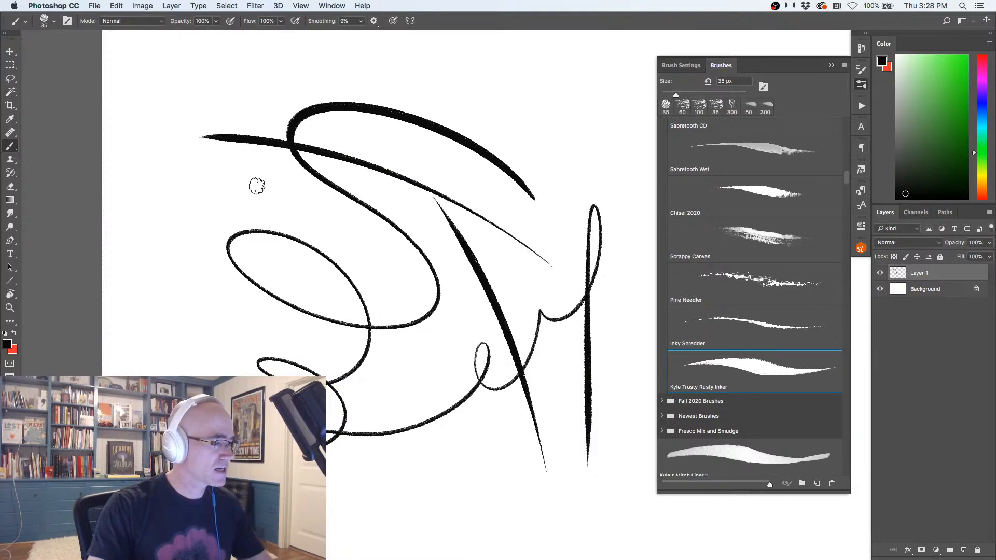
{"action": "mouse_move", "coordinate": [255, 187]}
{"action": "left_mouse_down"}
{"action": "mouse_move", "coordinate": [204, 215]}
{"action": "mouse_move", "coordinate": [183, 358]}
{"action": "left_mouse_up"}
{"action": "left_click_drag", "start_coordinate": [466, 500], "coordinate": [327, 507]}
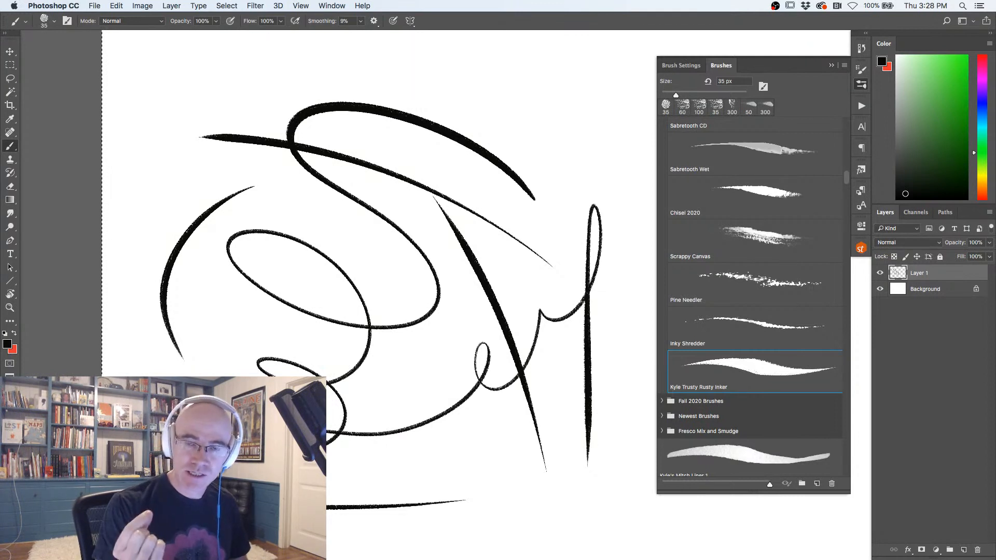
{"action": "key", "text": "super+a"}
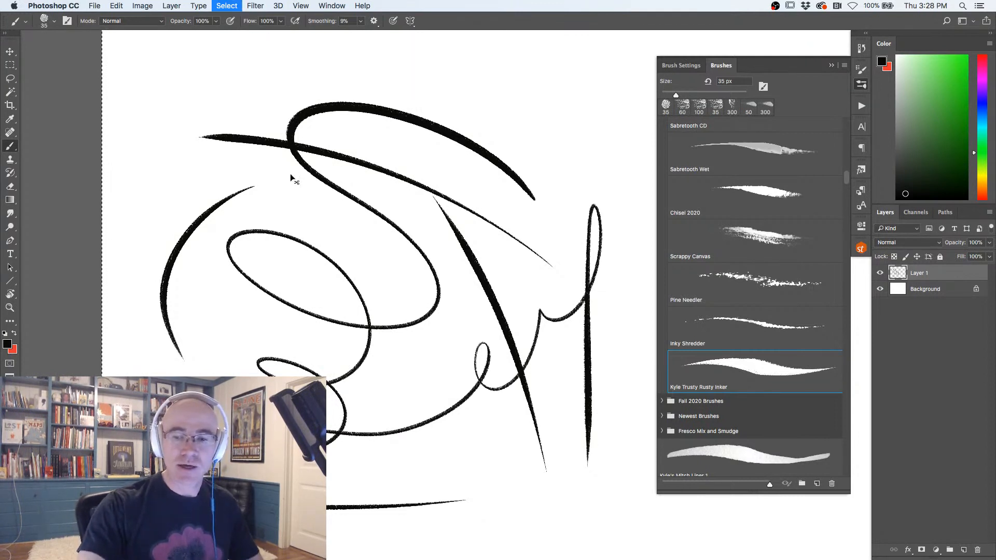
{"action": "key", "text": "Delete"}
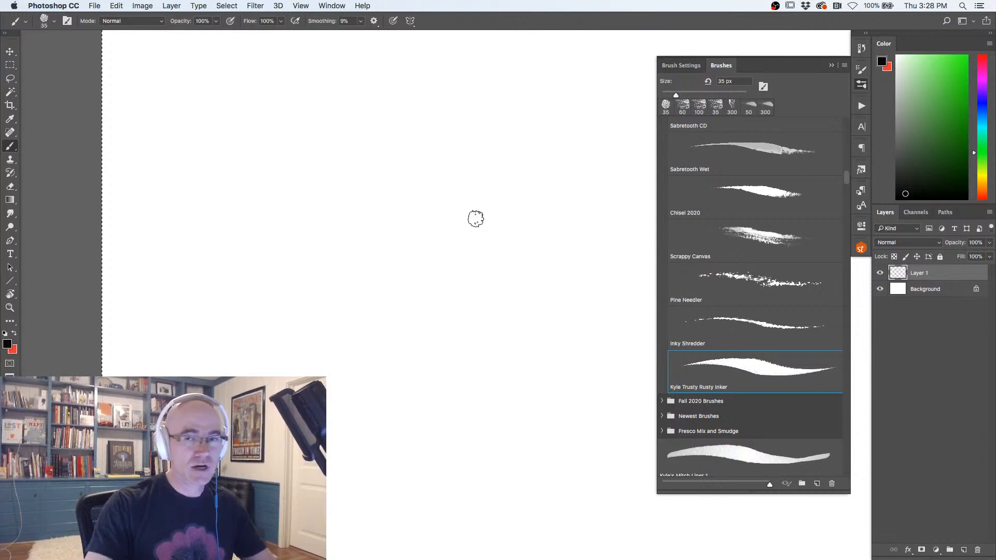
Draw a trial looping curve and undo it, and paint long continuous loops and wavy lines of varying thickness across the canvas.
{"action": "mouse_move", "coordinate": [521, 149]}
{"action": "left_mouse_down"}
{"action": "mouse_move", "coordinate": [462, 282]}
{"action": "mouse_move", "coordinate": [523, 391]}
{"action": "mouse_move", "coordinate": [285, 209]}
{"action": "mouse_move", "coordinate": [340, 388]}
{"action": "mouse_move", "coordinate": [389, 457]}
{"action": "mouse_move", "coordinate": [444, 477]}
{"action": "left_mouse_up"}
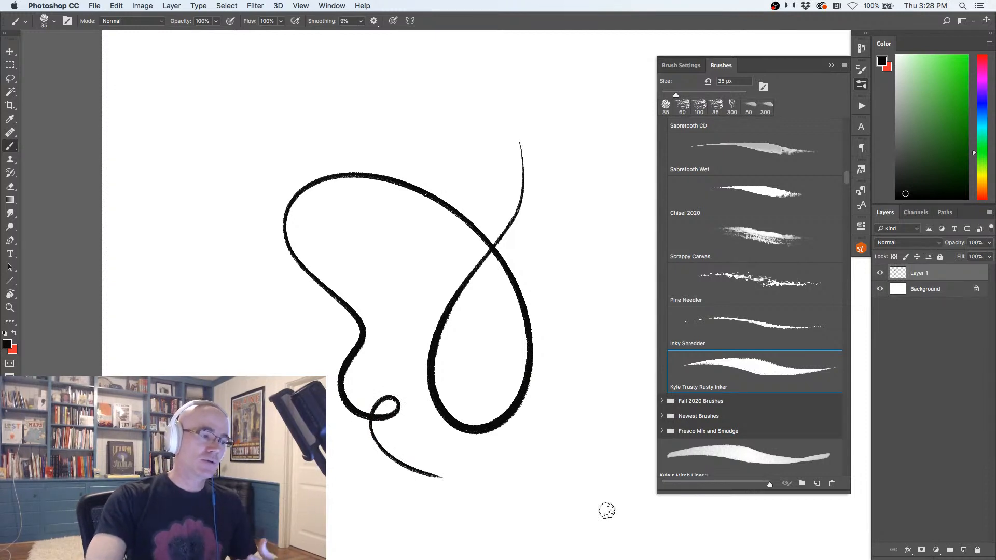
{"action": "key", "text": "super+z"}
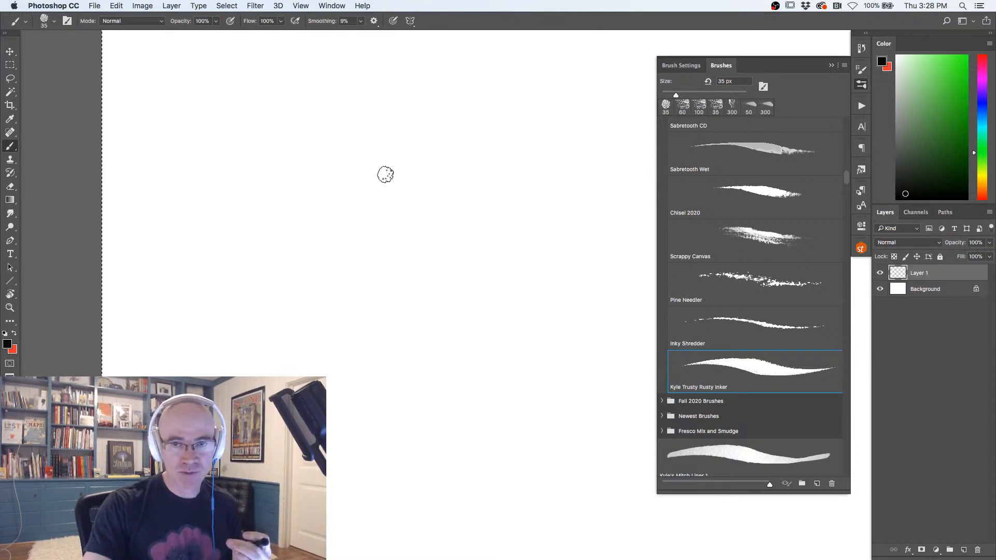
{"action": "mouse_move", "coordinate": [558, 126]}
{"action": "left_mouse_down"}
{"action": "mouse_move", "coordinate": [484, 254]}
{"action": "mouse_move", "coordinate": [512, 410]}
{"action": "mouse_move", "coordinate": [548, 278]}
{"action": "mouse_move", "coordinate": [400, 115]}
{"action": "mouse_move", "coordinate": [345, 185]}
{"action": "mouse_move", "coordinate": [375, 293]}
{"action": "mouse_move", "coordinate": [382, 366]}
{"action": "mouse_move", "coordinate": [320, 247]}
{"action": "mouse_move", "coordinate": [225, 298]}
{"action": "mouse_move", "coordinate": [291, 364]}
{"action": "mouse_move", "coordinate": [411, 414]}
{"action": "mouse_move", "coordinate": [420, 474]}
{"action": "mouse_move", "coordinate": [515, 382]}
{"action": "mouse_move", "coordinate": [432, 234]}
{"action": "mouse_move", "coordinate": [522, 288]}
{"action": "mouse_move", "coordinate": [587, 239]}
{"action": "mouse_move", "coordinate": [635, 339]}
{"action": "mouse_move", "coordinate": [637, 406]}
{"action": "mouse_move", "coordinate": [563, 489]}
{"action": "mouse_move", "coordinate": [510, 502]}
{"action": "left_mouse_up"}
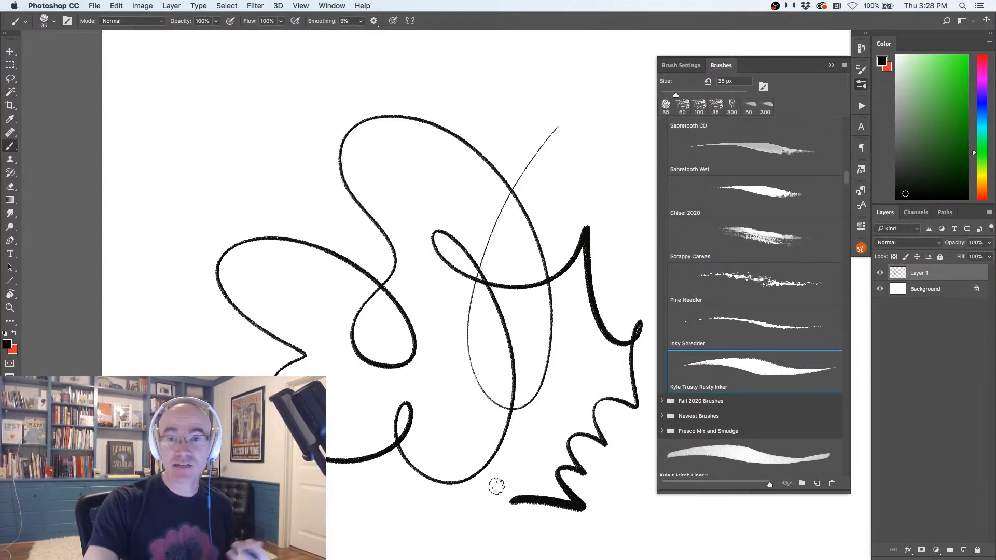
{"action": "mouse_move", "coordinate": [280, 102]}
{"action": "left_mouse_down"}
{"action": "mouse_move", "coordinate": [247, 207]}
{"action": "mouse_move", "coordinate": [189, 242]}
{"action": "mouse_move", "coordinate": [195, 370]}
{"action": "left_mouse_up"}
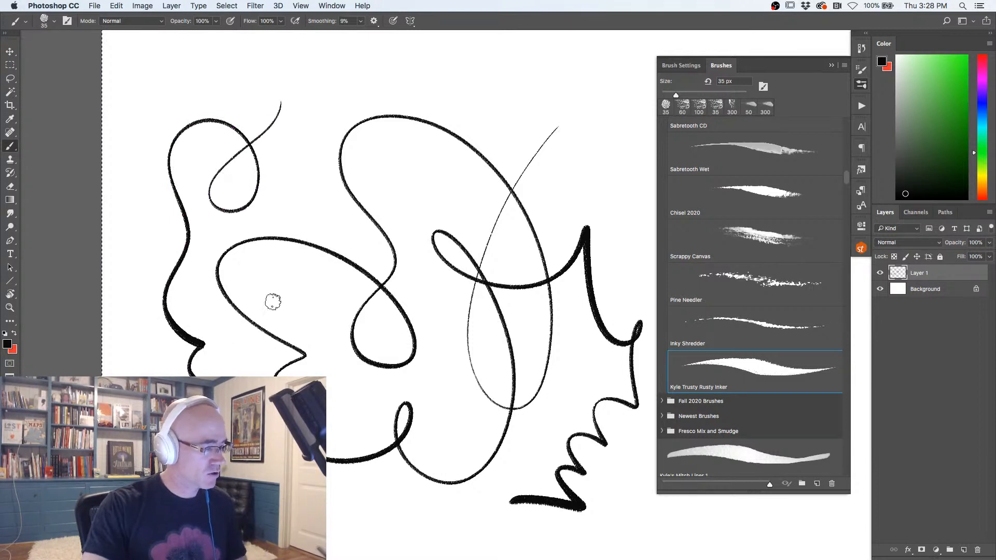
Add a row of short parallel tapered hatch strokes above the jagged end of the looping line, and clear the layer.
{"action": "left_click_drag", "start_coordinate": [558, 133], "coordinate": [606, 190]}
{"action": "mouse_move", "coordinate": [550, 151]}
{"action": "left_mouse_down"}
{"action": "mouse_move", "coordinate": [592, 197]}
{"action": "mouse_move", "coordinate": [577, 204]}
{"action": "left_mouse_up"}
{"action": "mouse_move", "coordinate": [519, 139]}
{"action": "left_mouse_down"}
{"action": "mouse_move", "coordinate": [570, 210]}
{"action": "mouse_move", "coordinate": [532, 181]}
{"action": "left_mouse_up"}
{"action": "left_click_drag", "start_coordinate": [565, 219], "coordinate": [499, 151]}
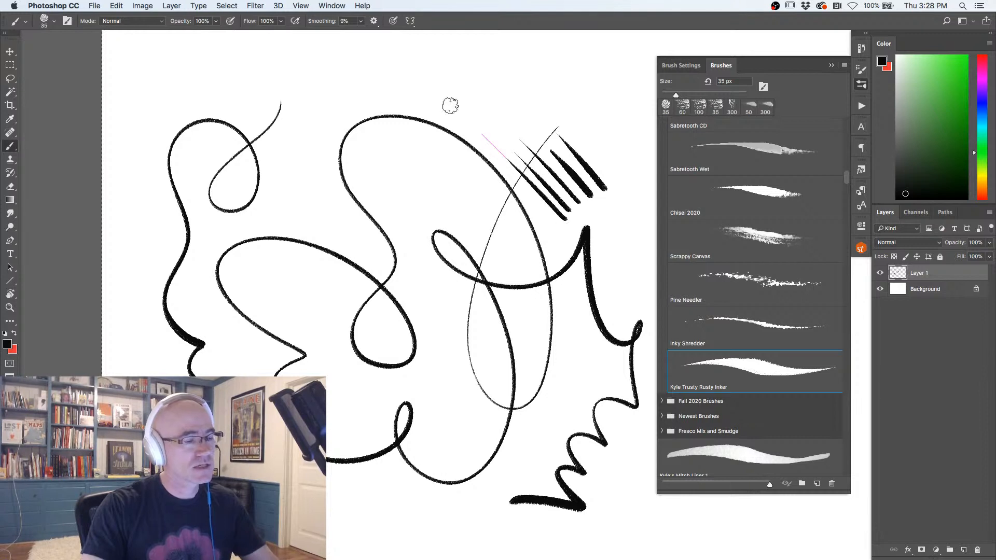
{"action": "mouse_move", "coordinate": [618, 178]}
{"action": "left_mouse_down"}
{"action": "mouse_move", "coordinate": [565, 116]}
{"action": "mouse_move", "coordinate": [583, 116]}
{"action": "left_mouse_up"}
{"action": "mouse_move", "coordinate": [635, 162]}
{"action": "left_mouse_down"}
{"action": "mouse_move", "coordinate": [594, 111]}
{"action": "mouse_move", "coordinate": [605, 107]}
{"action": "left_mouse_up"}
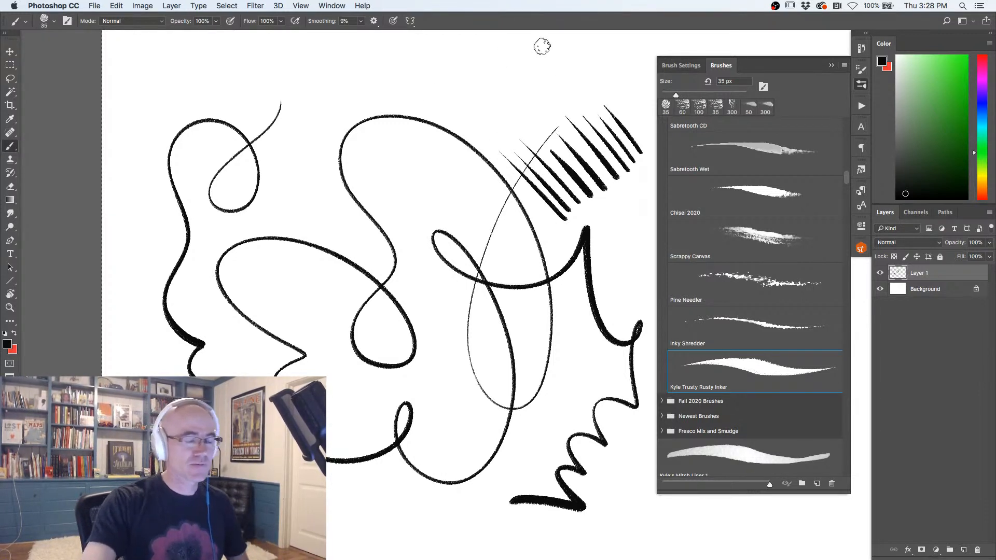
{"action": "key", "text": "BackSpace"}
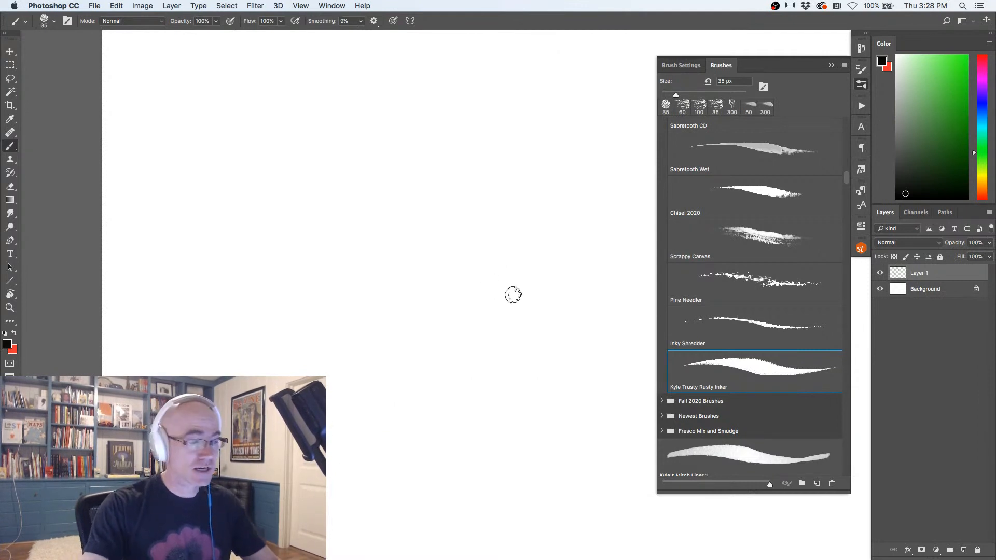
Paint a row of parallel tapered diagonal hatch strokes that get progressively shorter in the middle of the canvas.
{"action": "mouse_move", "coordinate": [524, 329]}
{"action": "left_mouse_down"}
{"action": "mouse_move", "coordinate": [443, 239]}
{"action": "mouse_move", "coordinate": [434, 258]}
{"action": "left_mouse_up"}
{"action": "mouse_move", "coordinate": [490, 347]}
{"action": "left_mouse_down"}
{"action": "mouse_move", "coordinate": [437, 284]}
{"action": "mouse_move", "coordinate": [436, 303]}
{"action": "left_mouse_up"}
{"action": "mouse_move", "coordinate": [463, 361]}
{"action": "left_mouse_down"}
{"action": "mouse_move", "coordinate": [430, 321]}
{"action": "mouse_move", "coordinate": [433, 355]}
{"action": "left_mouse_up"}
{"action": "left_click_drag", "start_coordinate": [434, 375], "coordinate": [420, 367]}
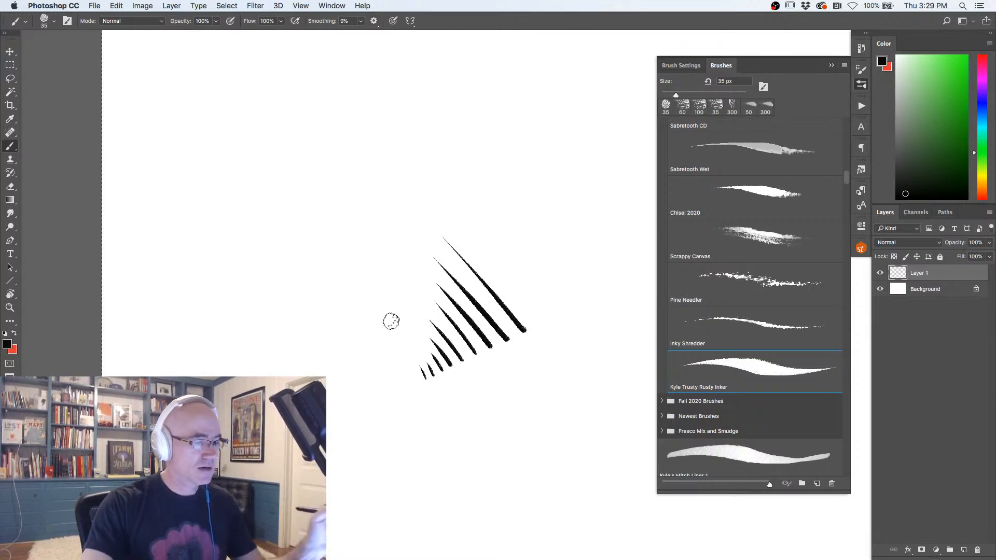